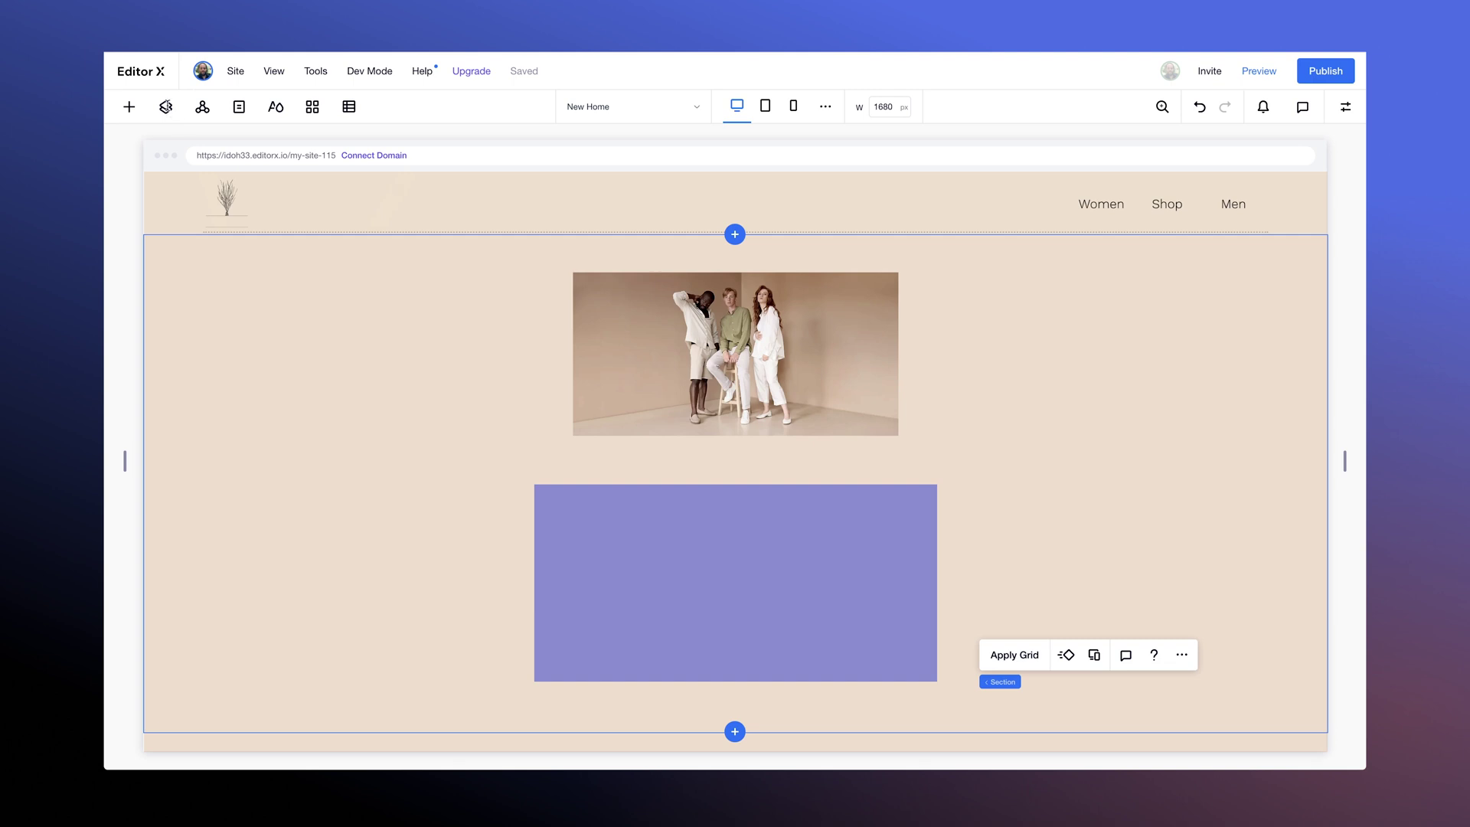
Inspect the section's layers and the photo and container settings, then preview a narrower page width.
{"action": "left_click", "coordinate": [166, 107]}
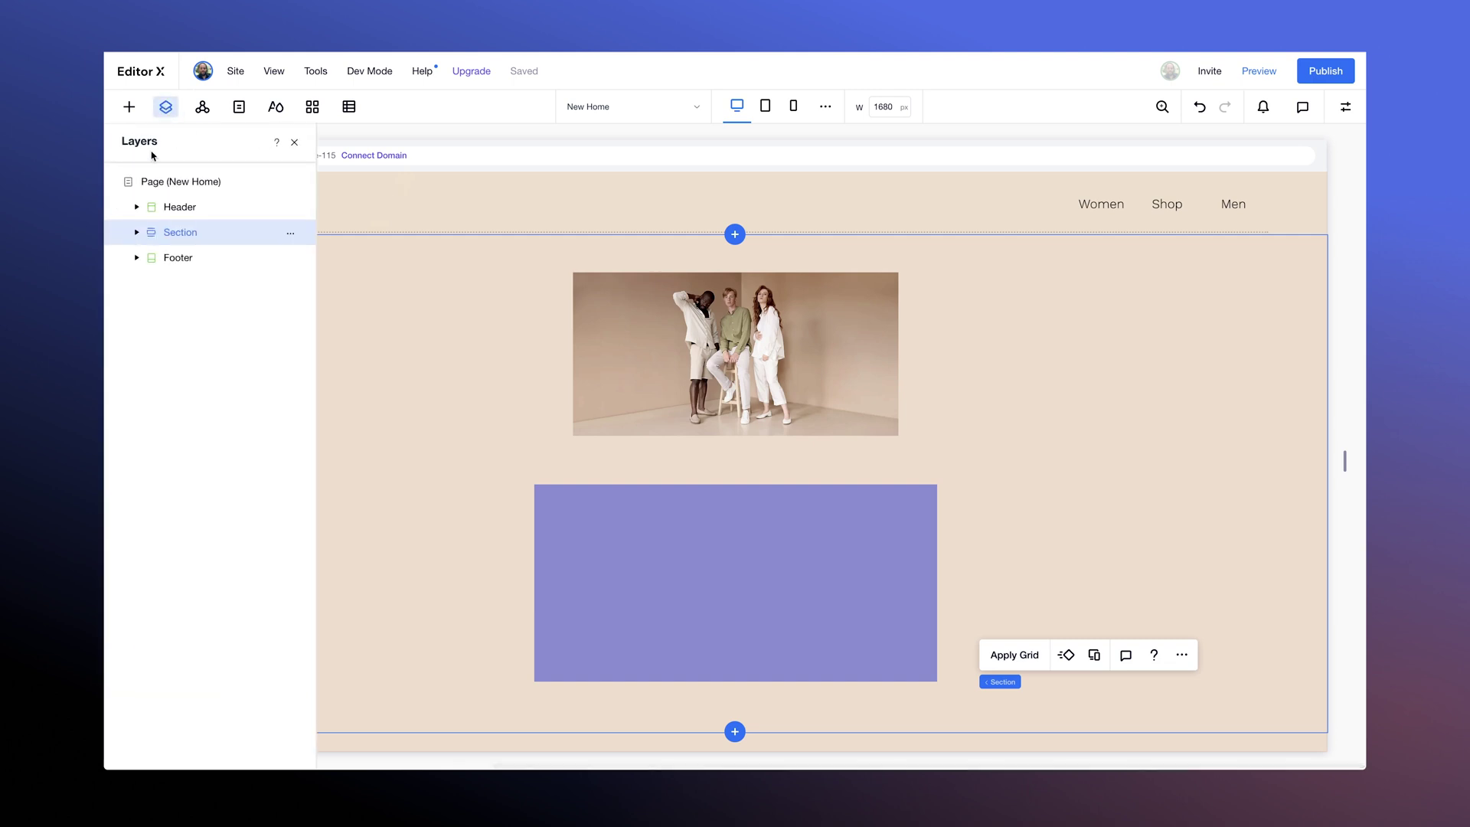
{"action": "left_click", "coordinate": [136, 232]}
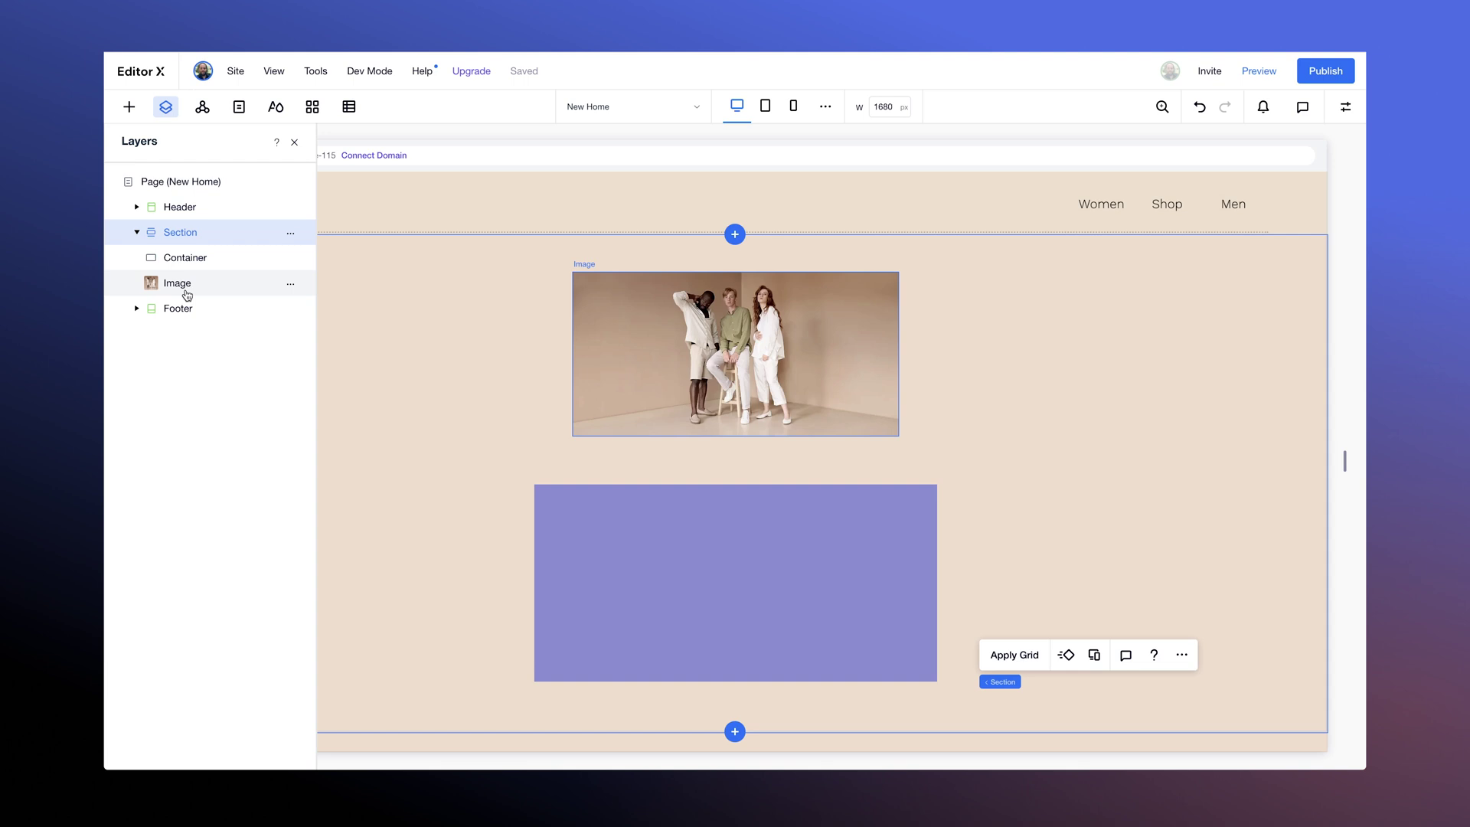
{"action": "left_click", "coordinate": [1347, 109]}
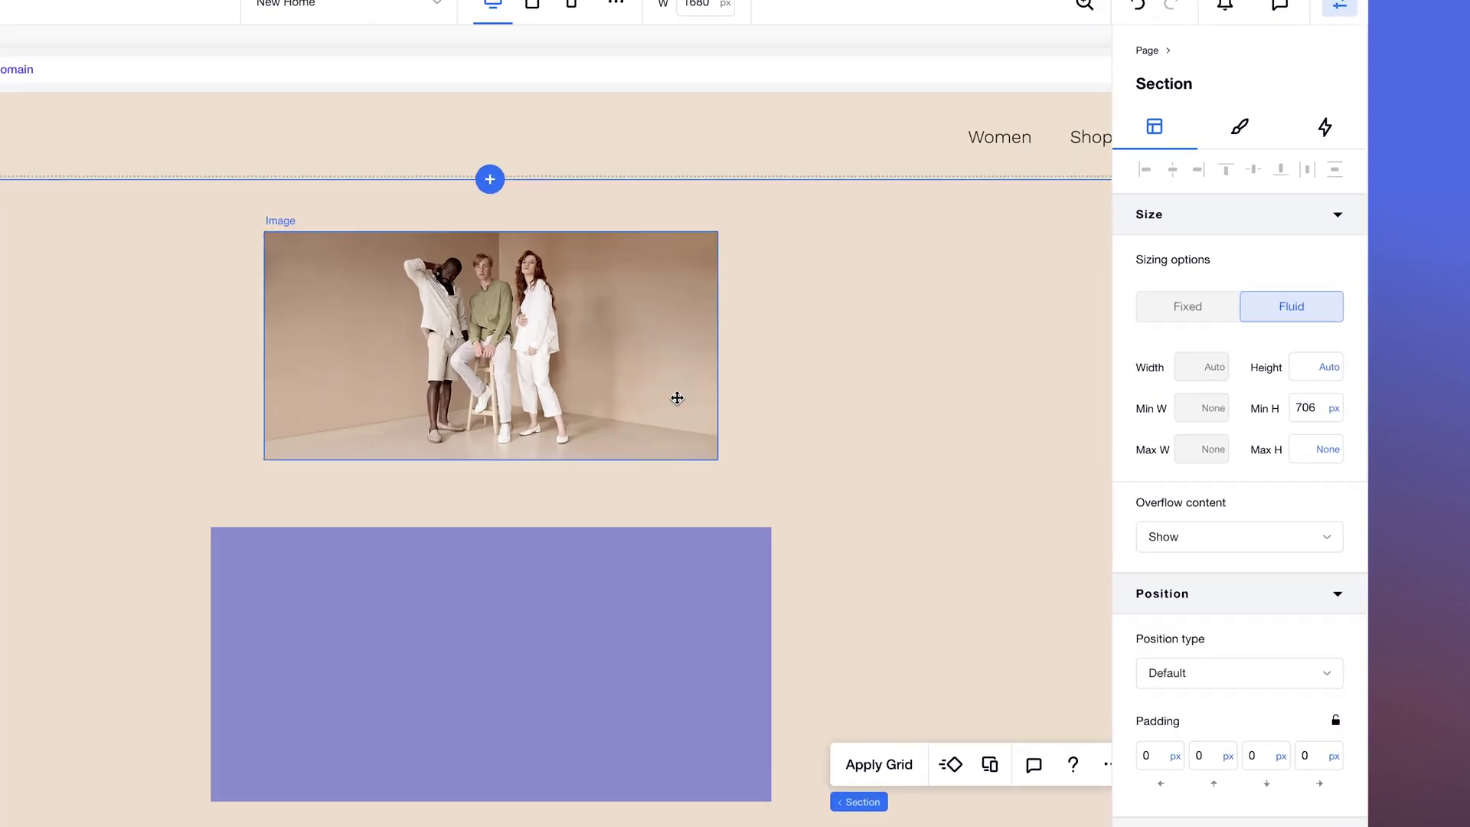
{"action": "left_click", "coordinate": [872, 392]}
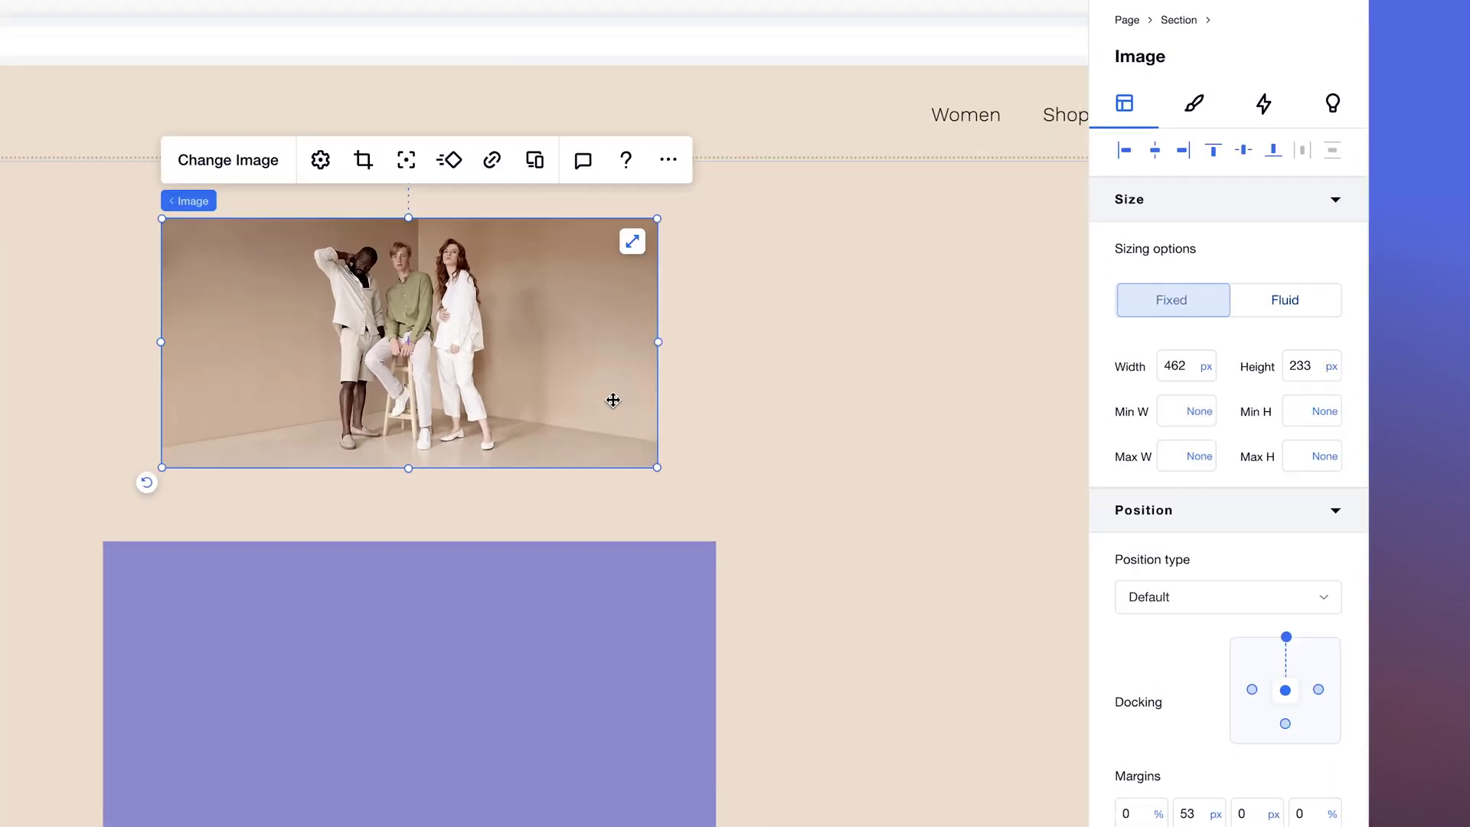
{"action": "left_click", "coordinate": [559, 698]}
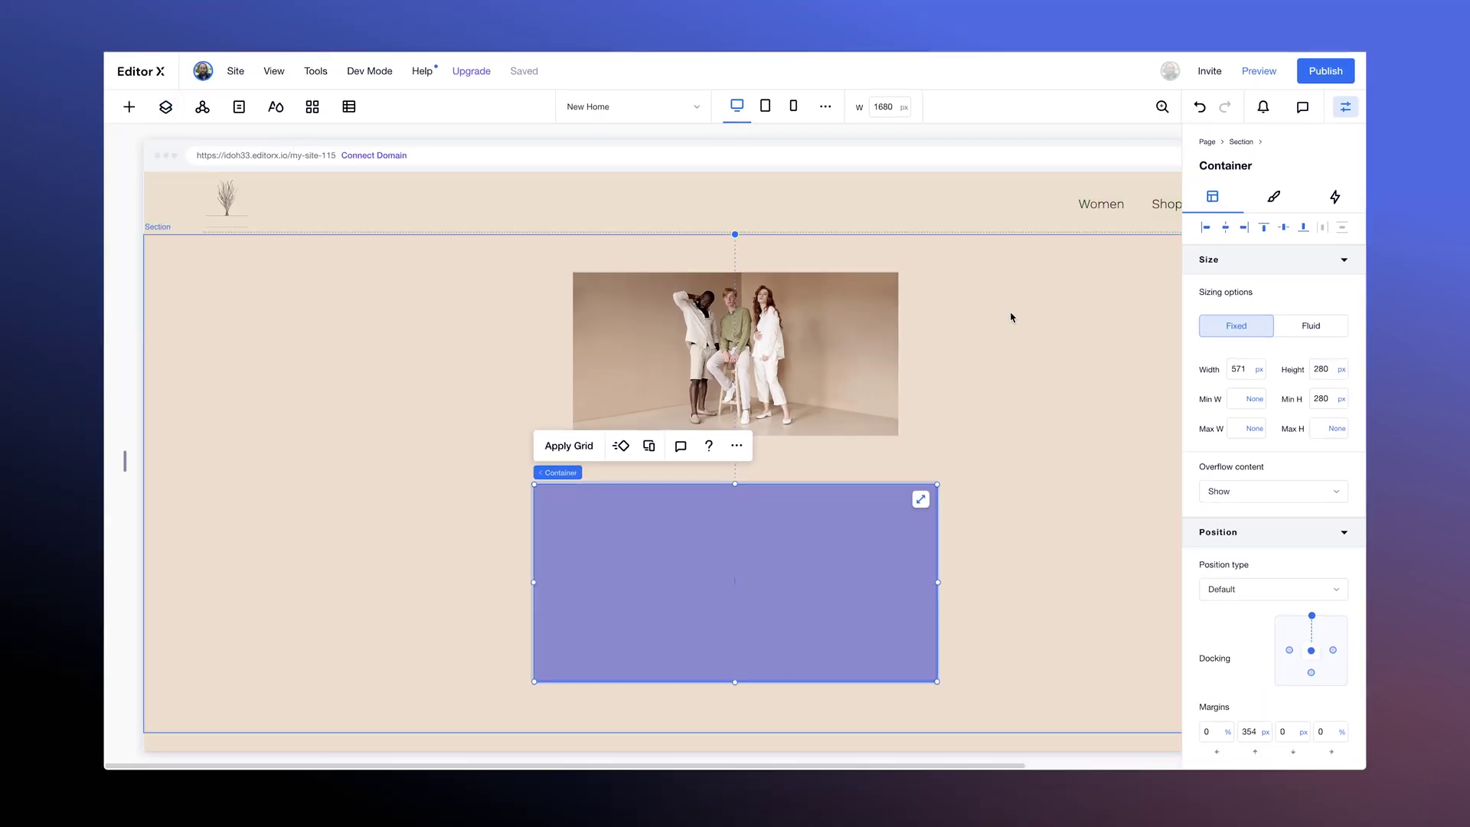
{"action": "left_click", "coordinate": [1347, 109]}
{"action": "mouse_move", "coordinate": [124, 460]}
{"action": "left_mouse_down"}
{"action": "mouse_move", "coordinate": [322, 485]}
{"action": "mouse_move", "coordinate": [125, 485]}
{"action": "left_mouse_up"}
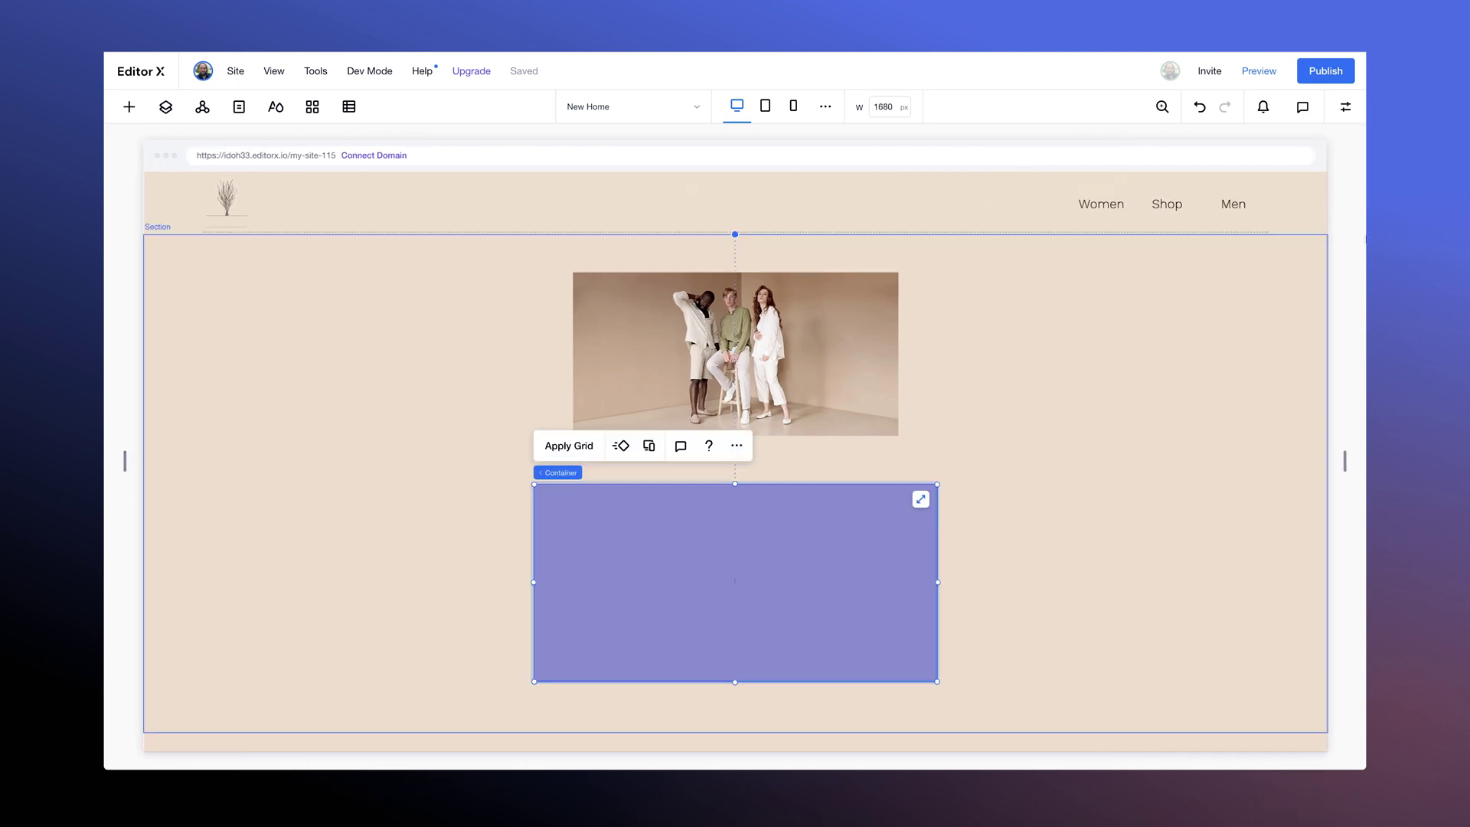
Make the purple container fluid with Auto height and the fashion photo fluid, then test a narrower canvas.
{"action": "left_click", "coordinate": [1345, 108]}
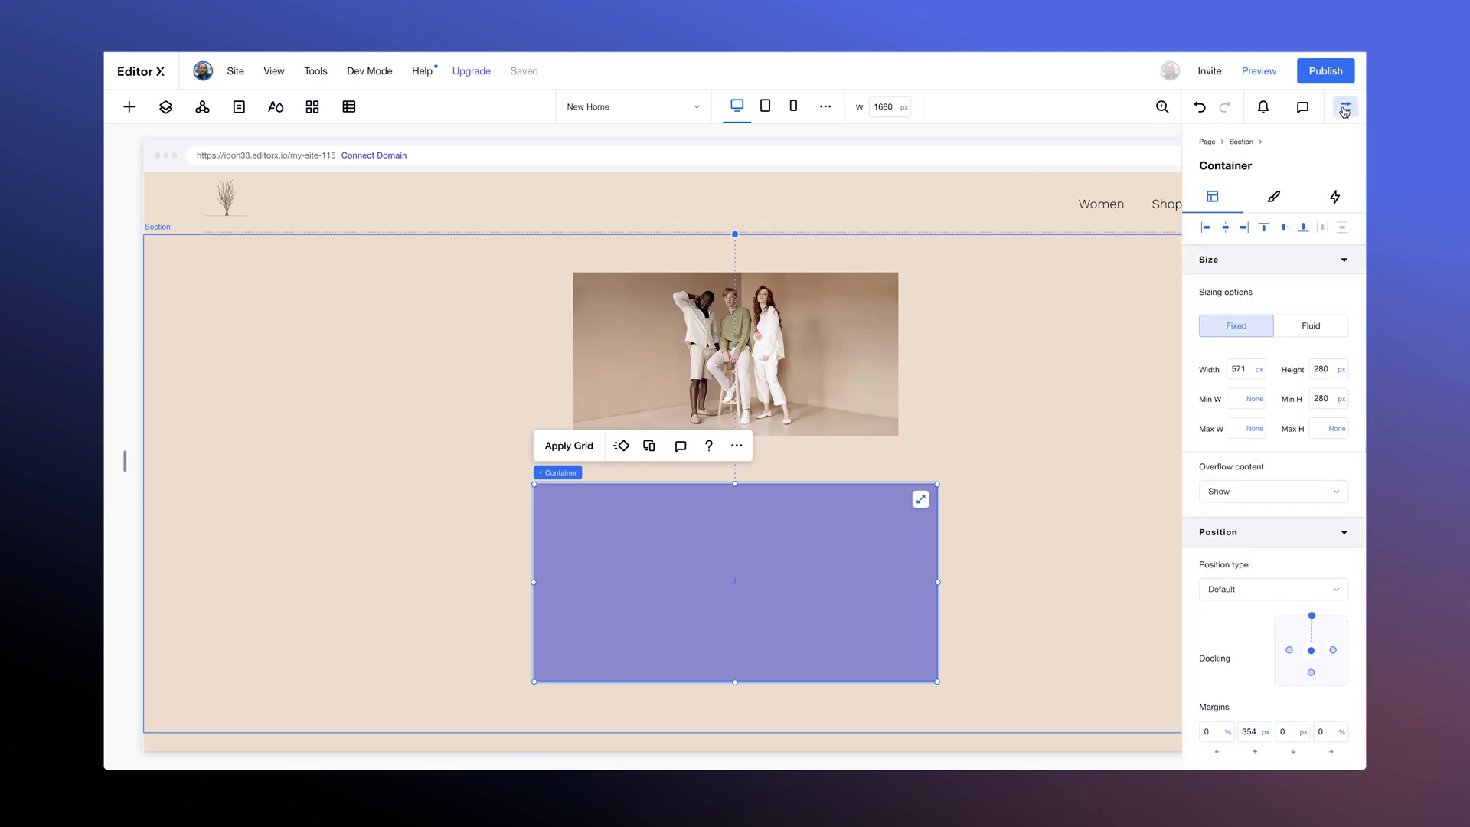
{"action": "left_click", "coordinate": [1308, 326]}
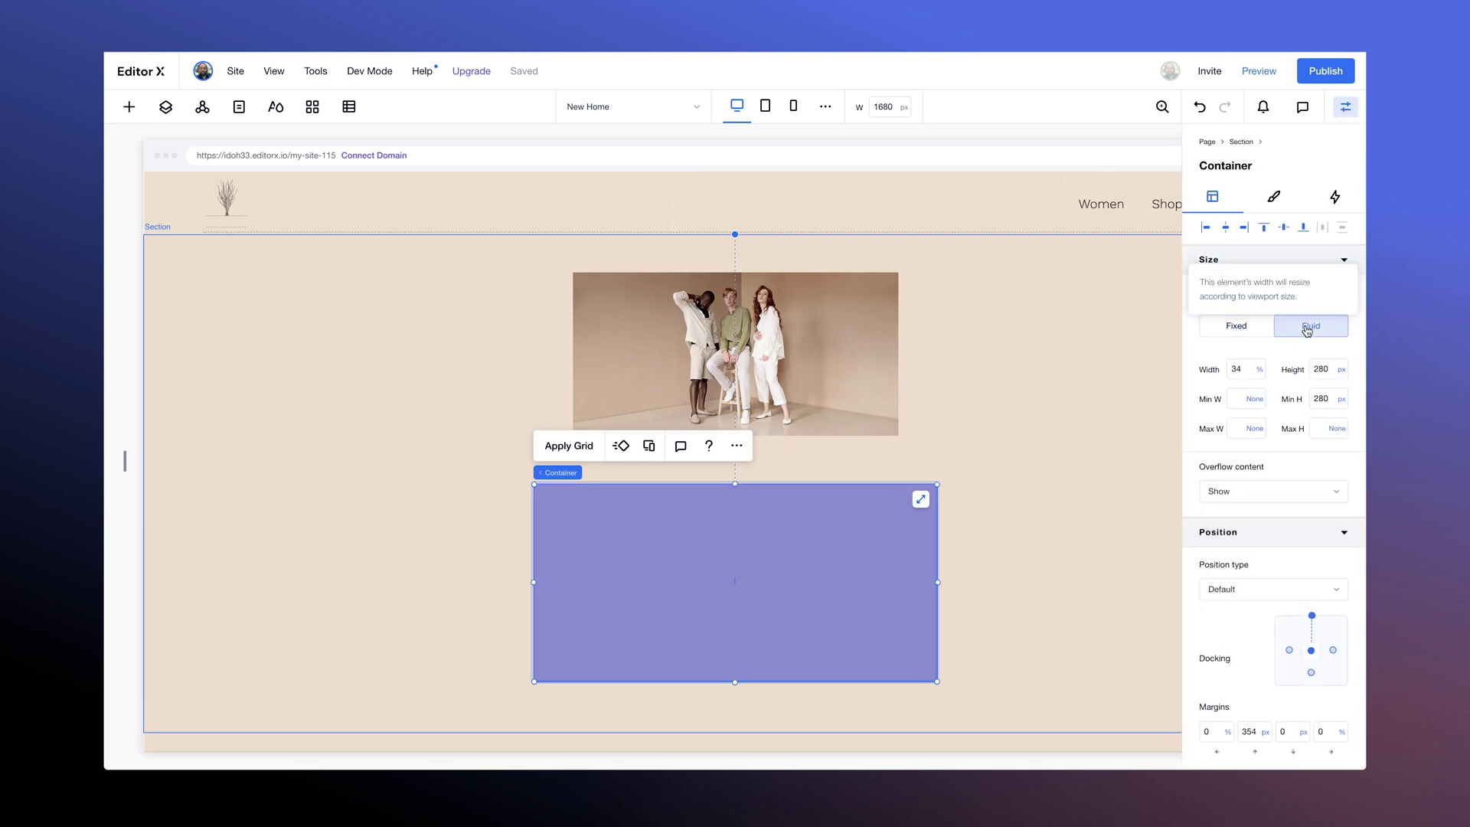
{"action": "left_click", "coordinate": [1341, 370]}
{"action": "left_click", "coordinate": [1313, 323]}
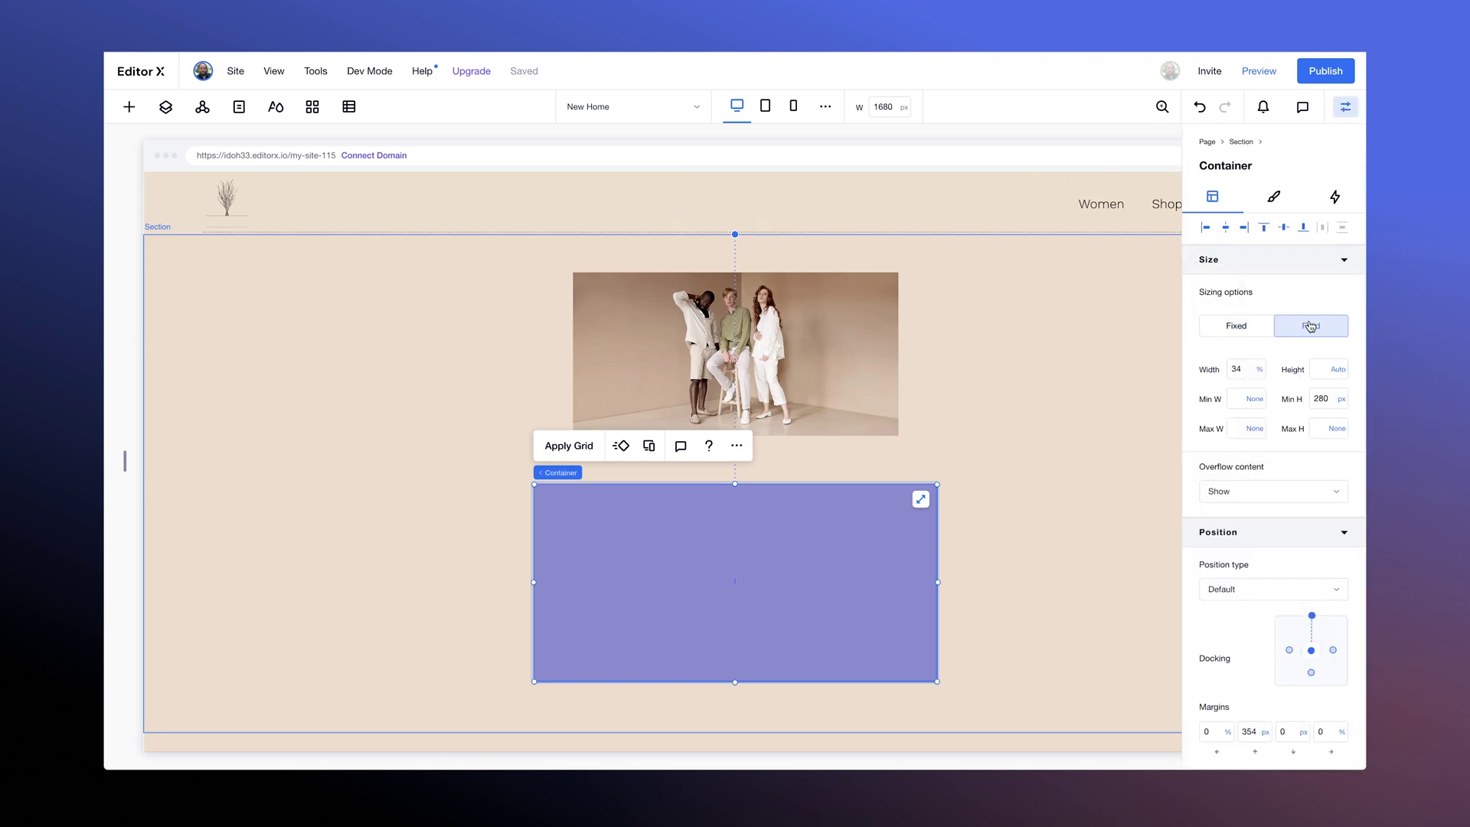
{"action": "left_click", "coordinate": [836, 365]}
{"action": "left_click", "coordinate": [1321, 334]}
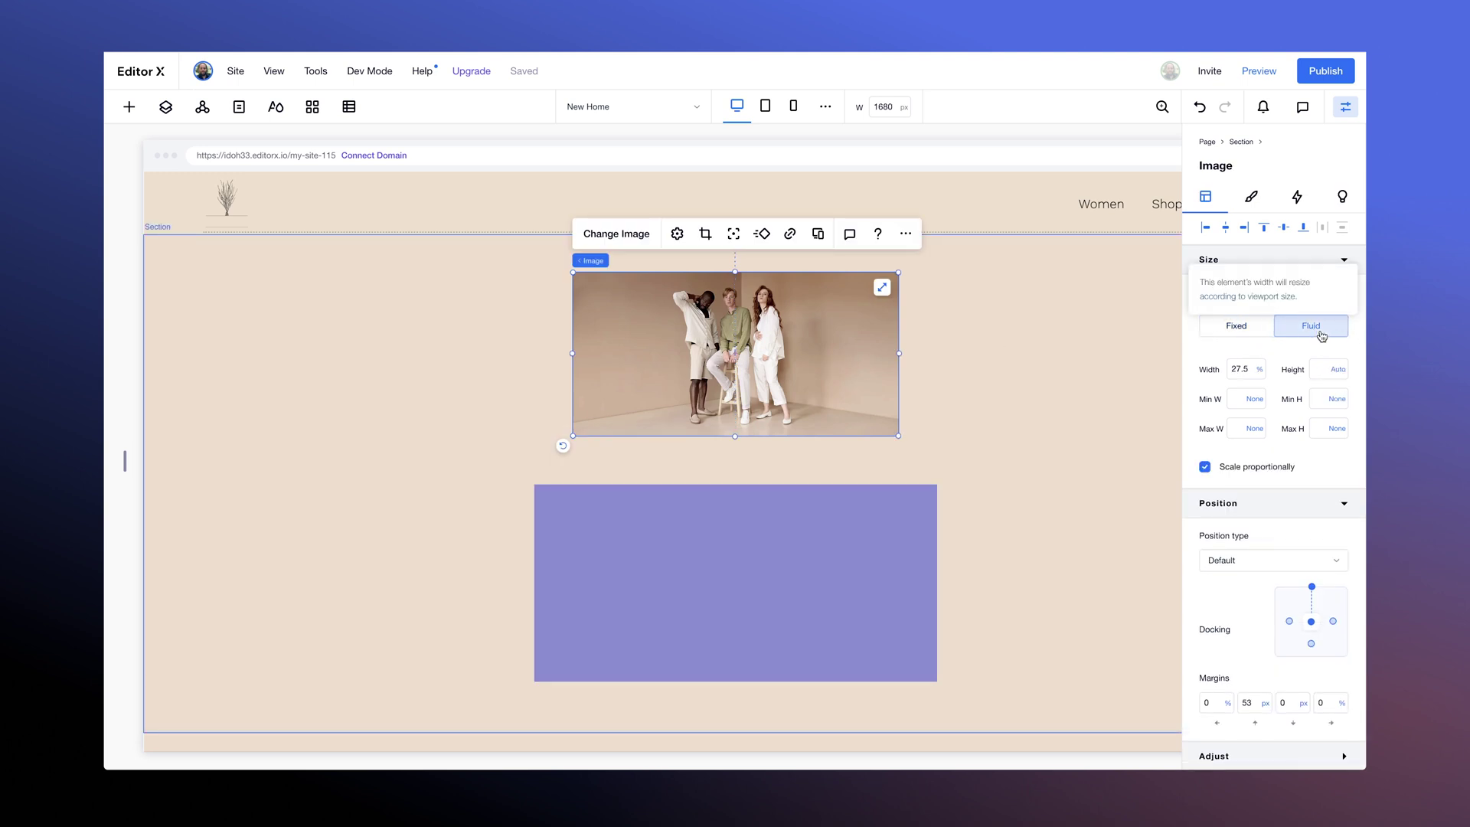
{"action": "left_click", "coordinate": [1345, 106]}
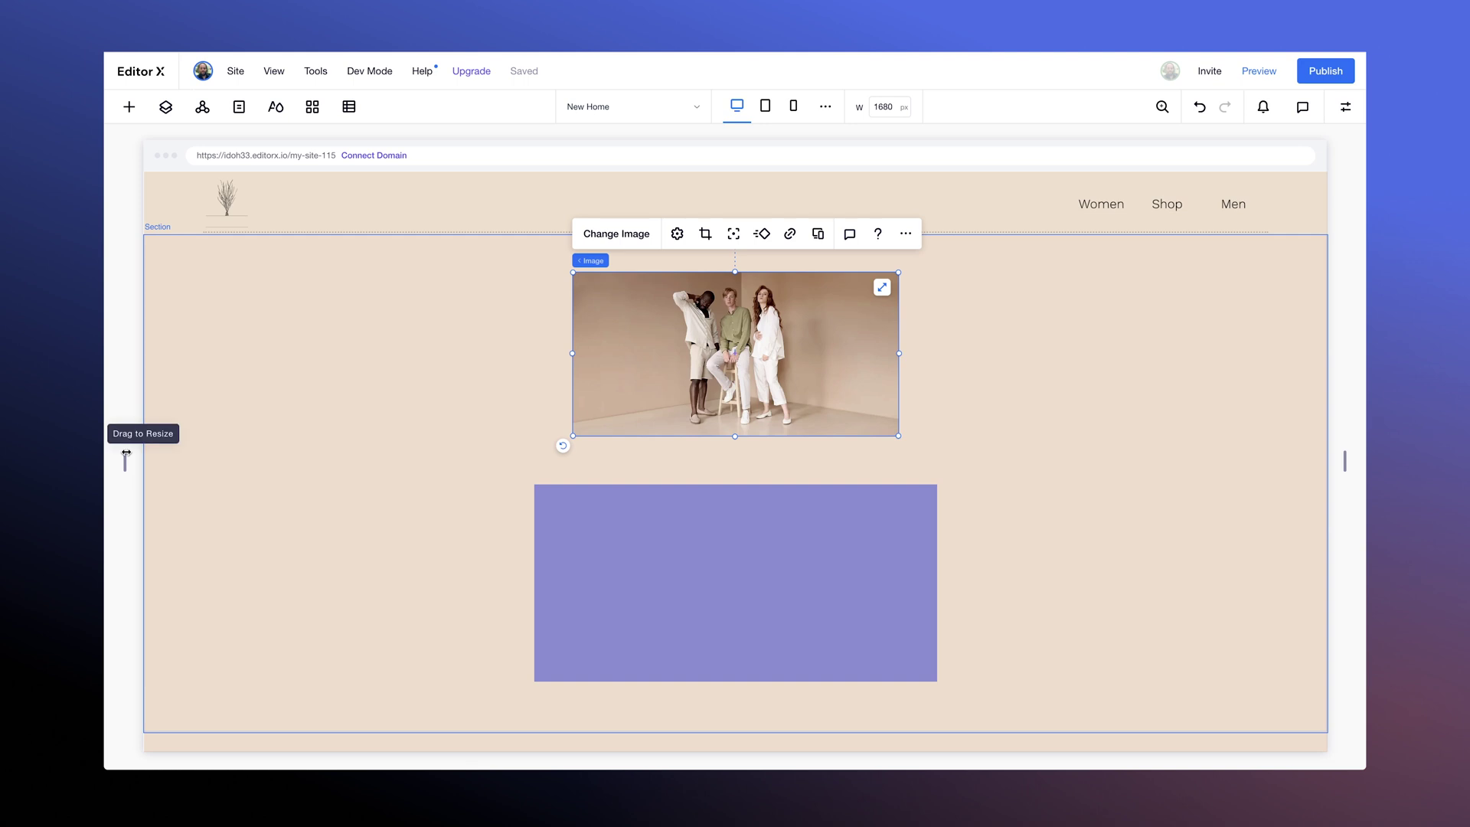
{"action": "mouse_move", "coordinate": [126, 453]}
{"action": "left_mouse_down"}
{"action": "mouse_move", "coordinate": [352, 484]}
{"action": "mouse_move", "coordinate": [121, 462]}
{"action": "left_mouse_up"}
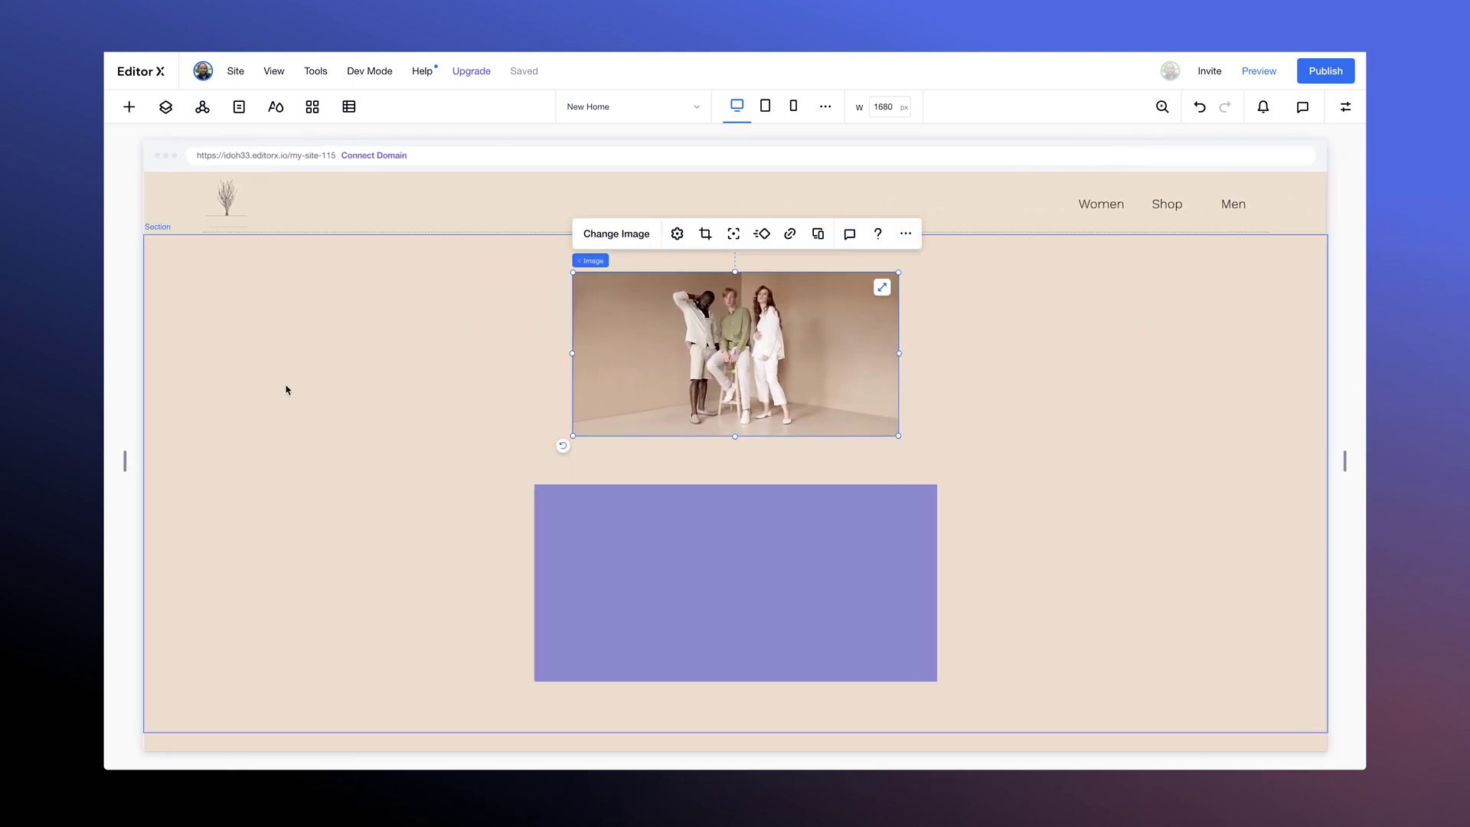
Review the photo's fluid 27.5% width in the size settings, then select the purple container.
{"action": "mouse_move", "coordinate": [592, 266]}
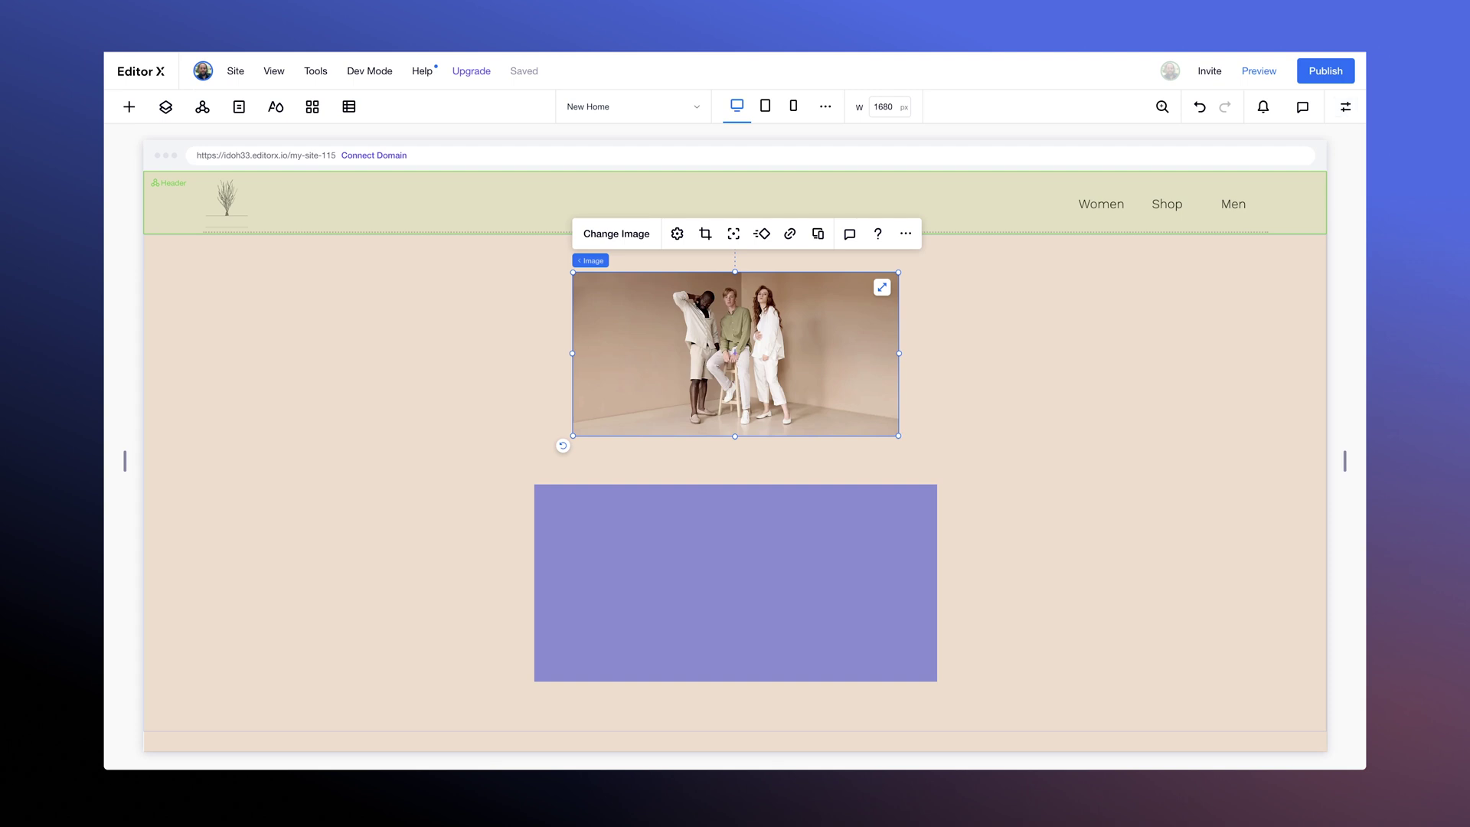
{"action": "left_click", "coordinate": [1348, 108]}
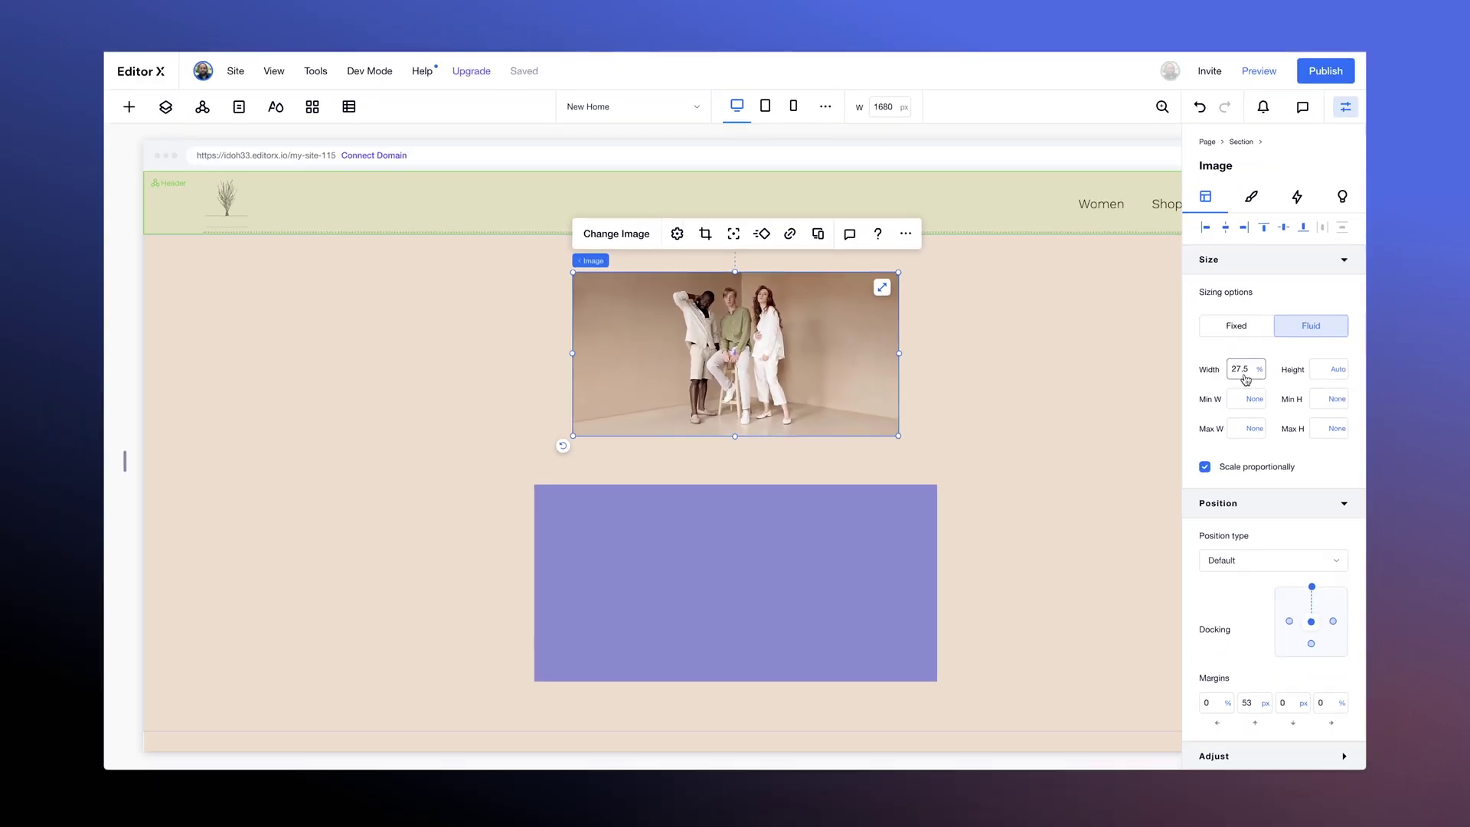
{"action": "left_click", "coordinate": [824, 607]}
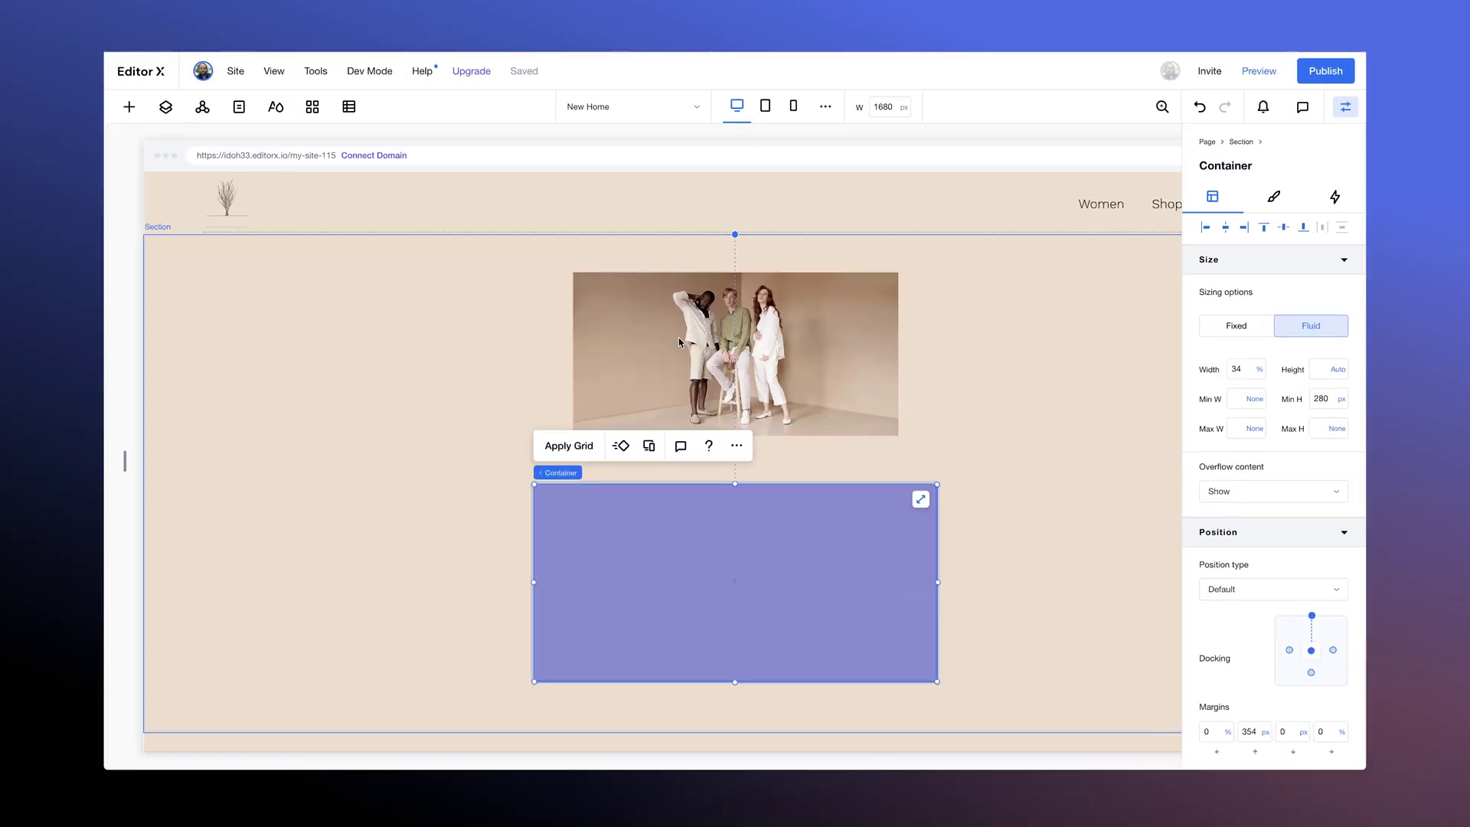
Attach the fashion photo onto the purple container.
{"action": "left_click", "coordinate": [683, 331]}
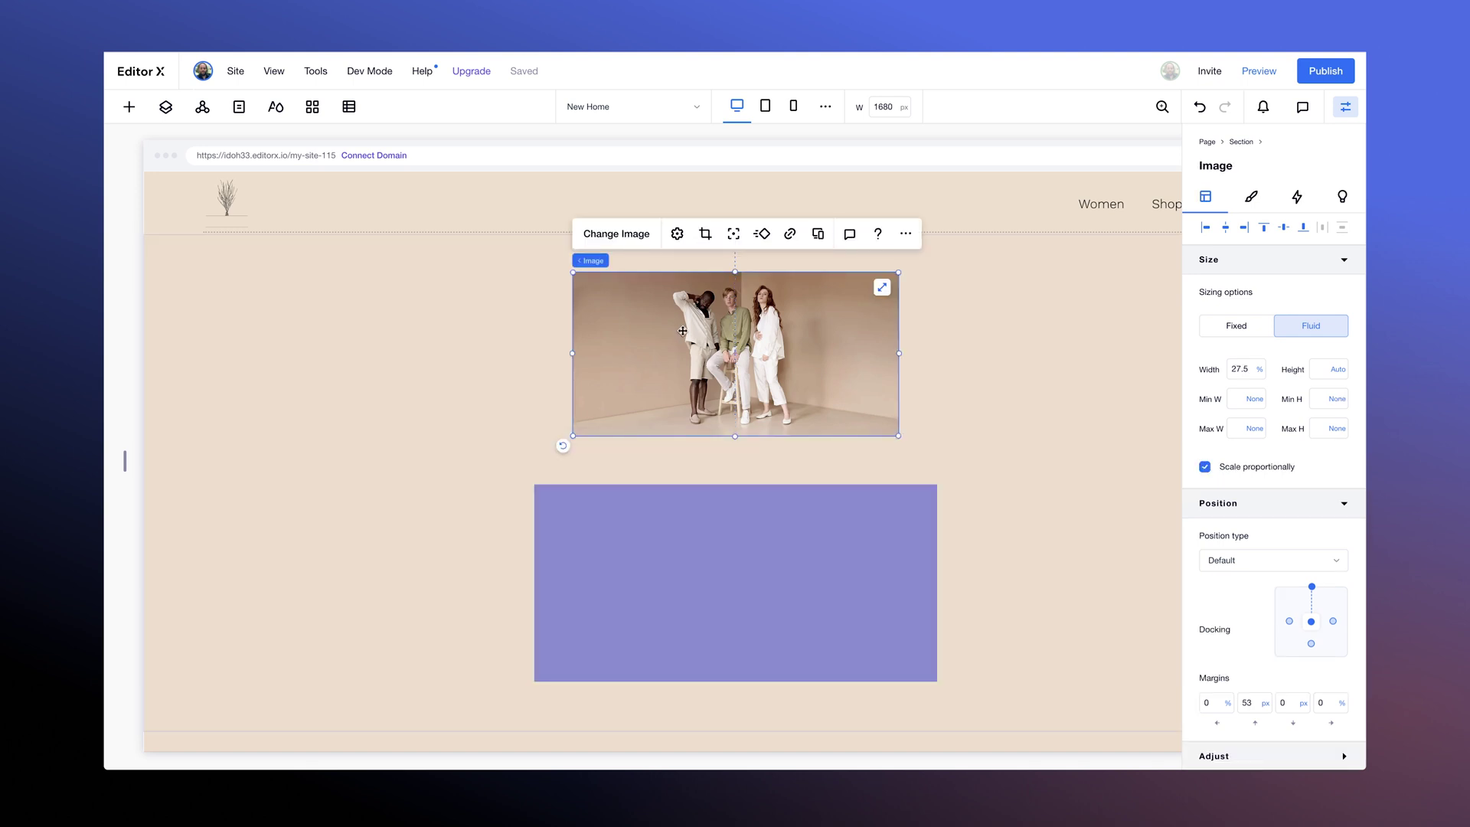
{"action": "left_click_drag", "start_coordinate": [682, 331], "coordinate": [676, 562]}
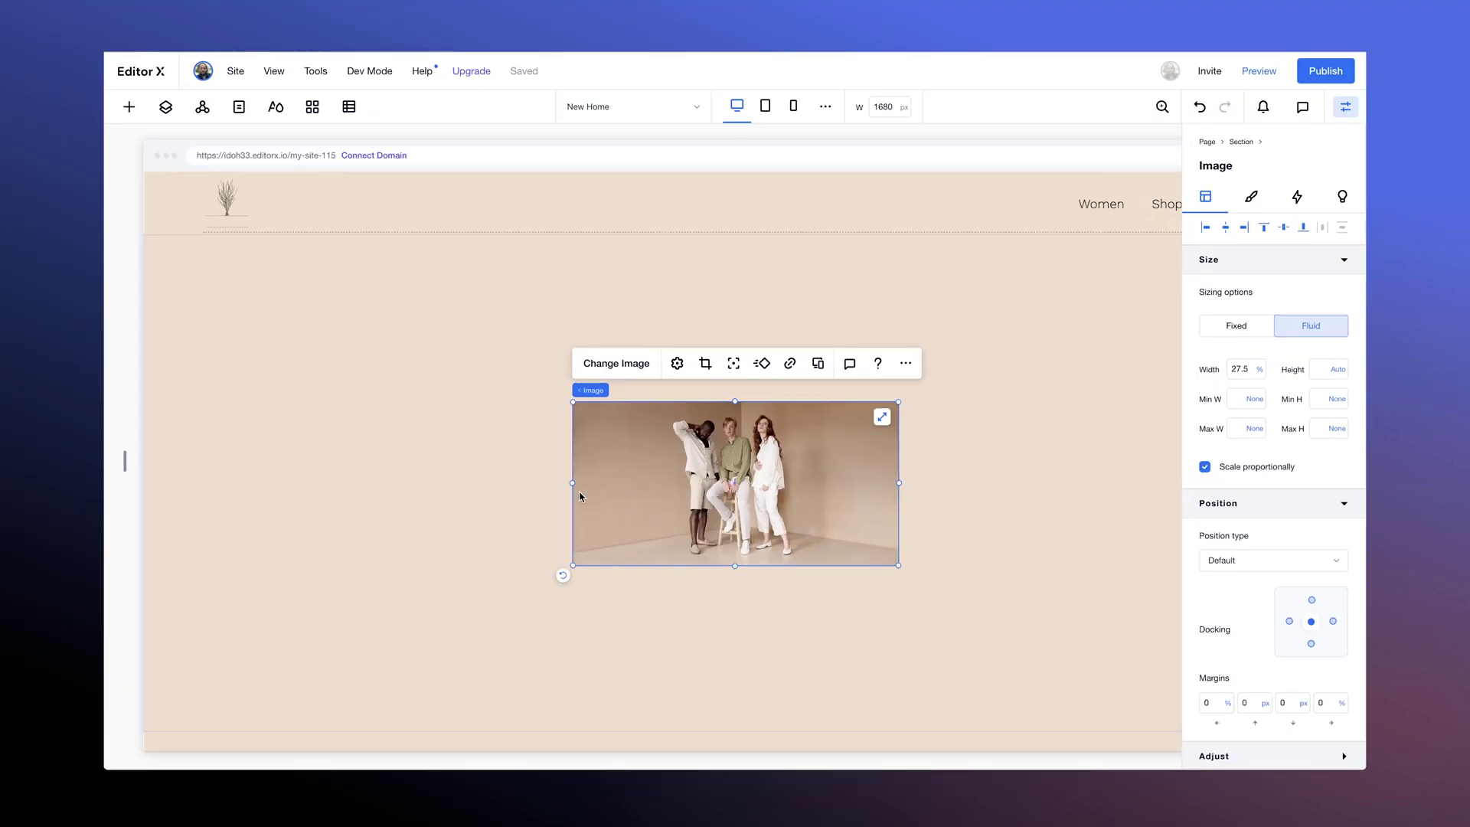
Move the fashion photo to the section's upper left.
{"action": "left_click_drag", "start_coordinate": [783, 489], "coordinate": [464, 416]}
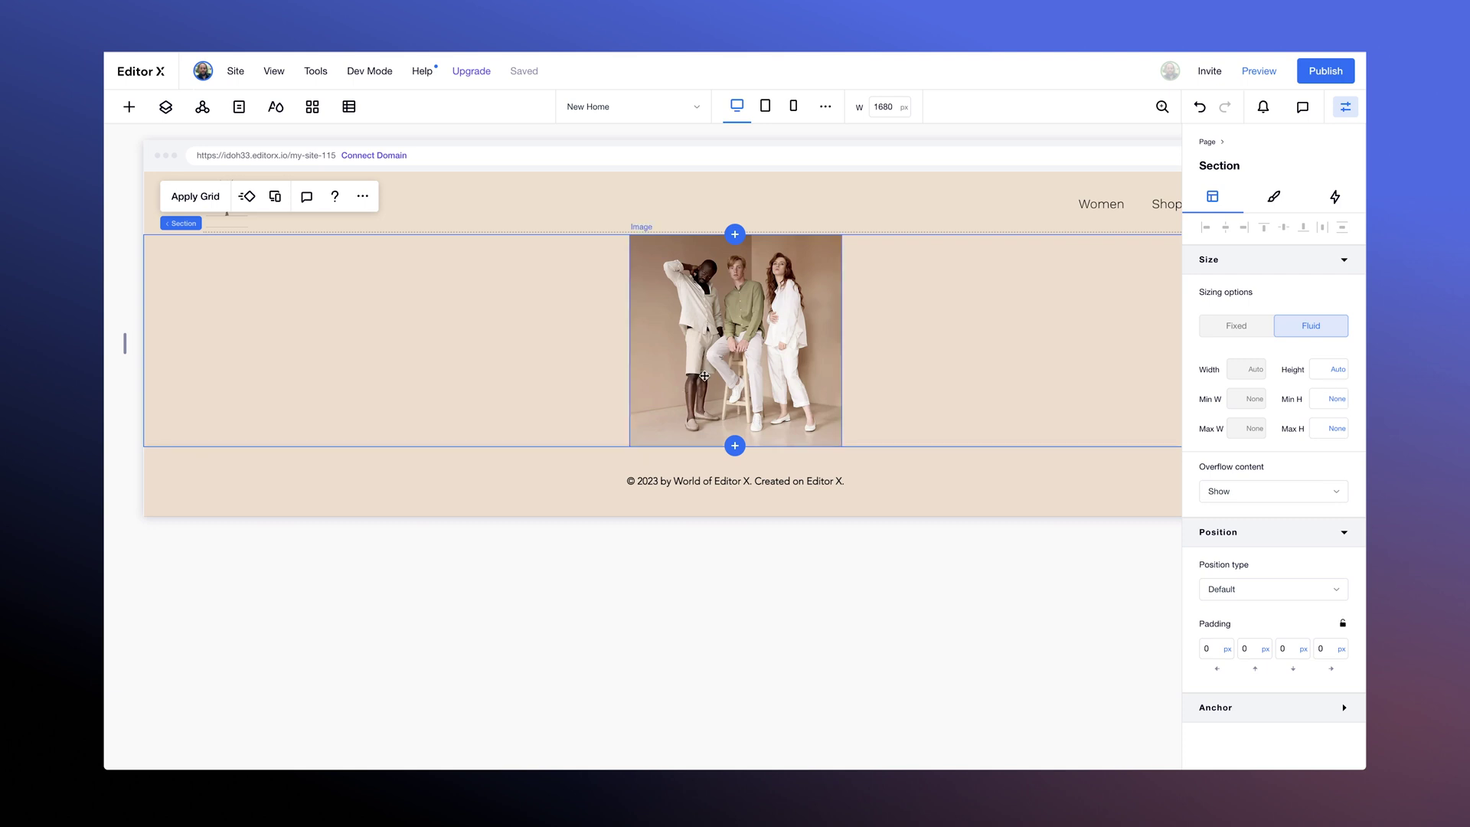
Give the square photo 100 px top and bottom margins.
{"action": "left_click", "coordinate": [703, 378]}
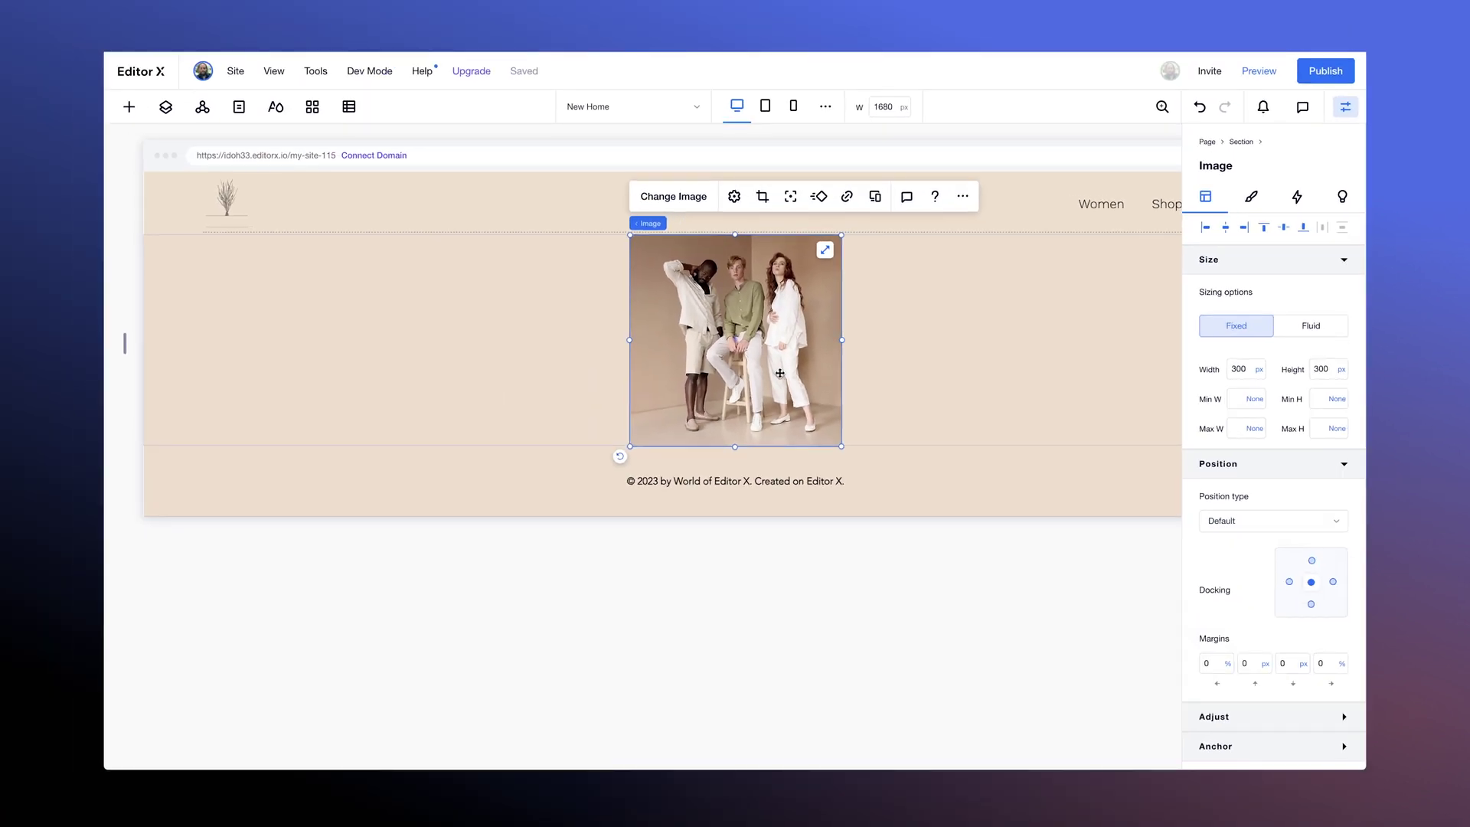
{"action": "left_click", "coordinate": [1253, 662]}
{"action": "type", "text": "10"}
{"action": "type", "text": "0"}
{"action": "key", "text": "Return"}
{"action": "left_click", "coordinate": [1288, 663]}
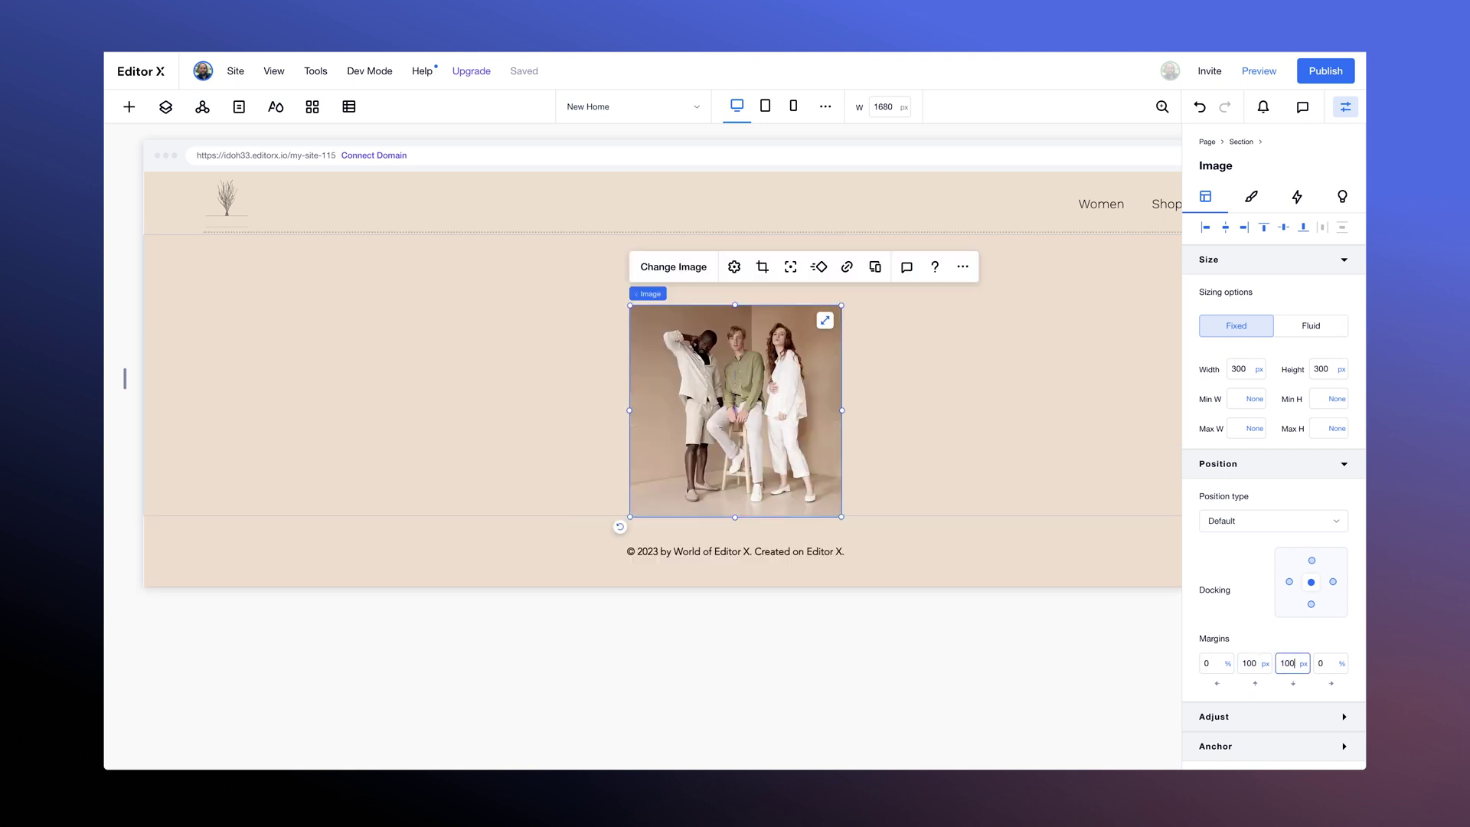
{"action": "key", "text": "Return"}
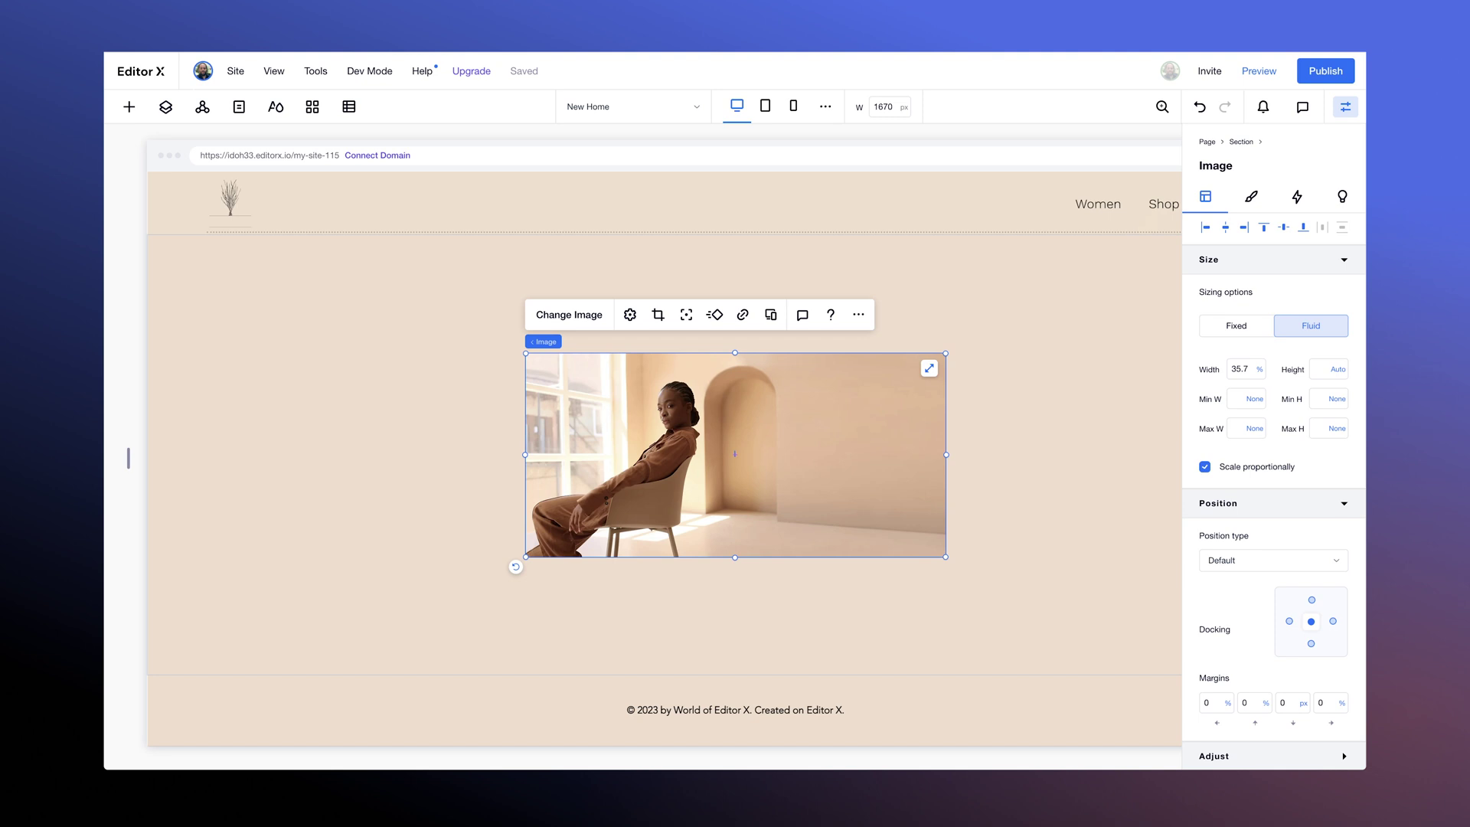
Dock the photo top-left with 50px left and top margins, then preview a narrower width.
{"action": "left_click", "coordinate": [1204, 228]}
{"action": "left_click", "coordinate": [1267, 230]}
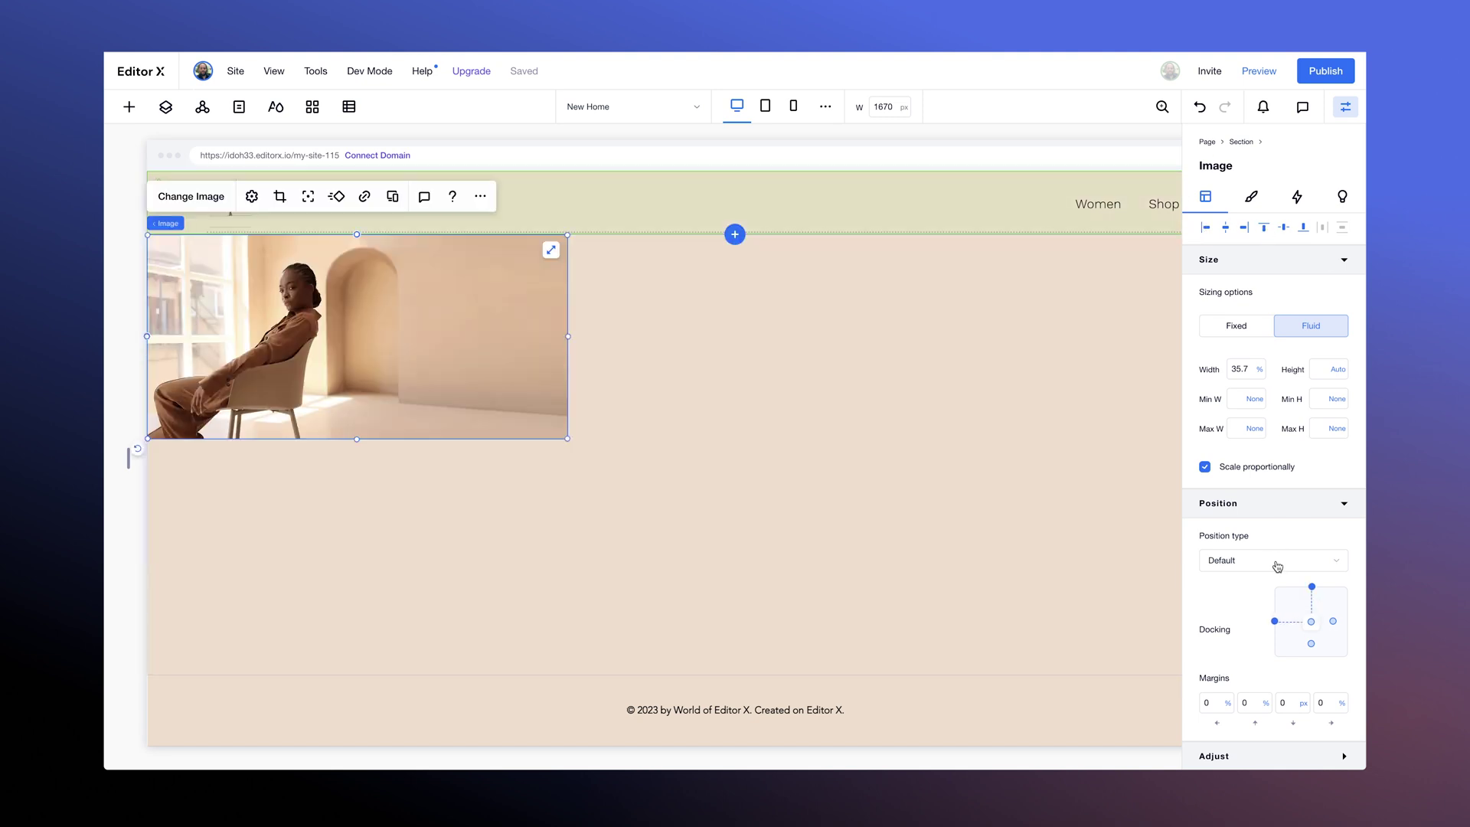
{"action": "left_click", "coordinate": [1226, 709]}
{"action": "type", "text": "50px"}
{"action": "key", "text": "Tab"}
{"action": "type", "text": "5"}
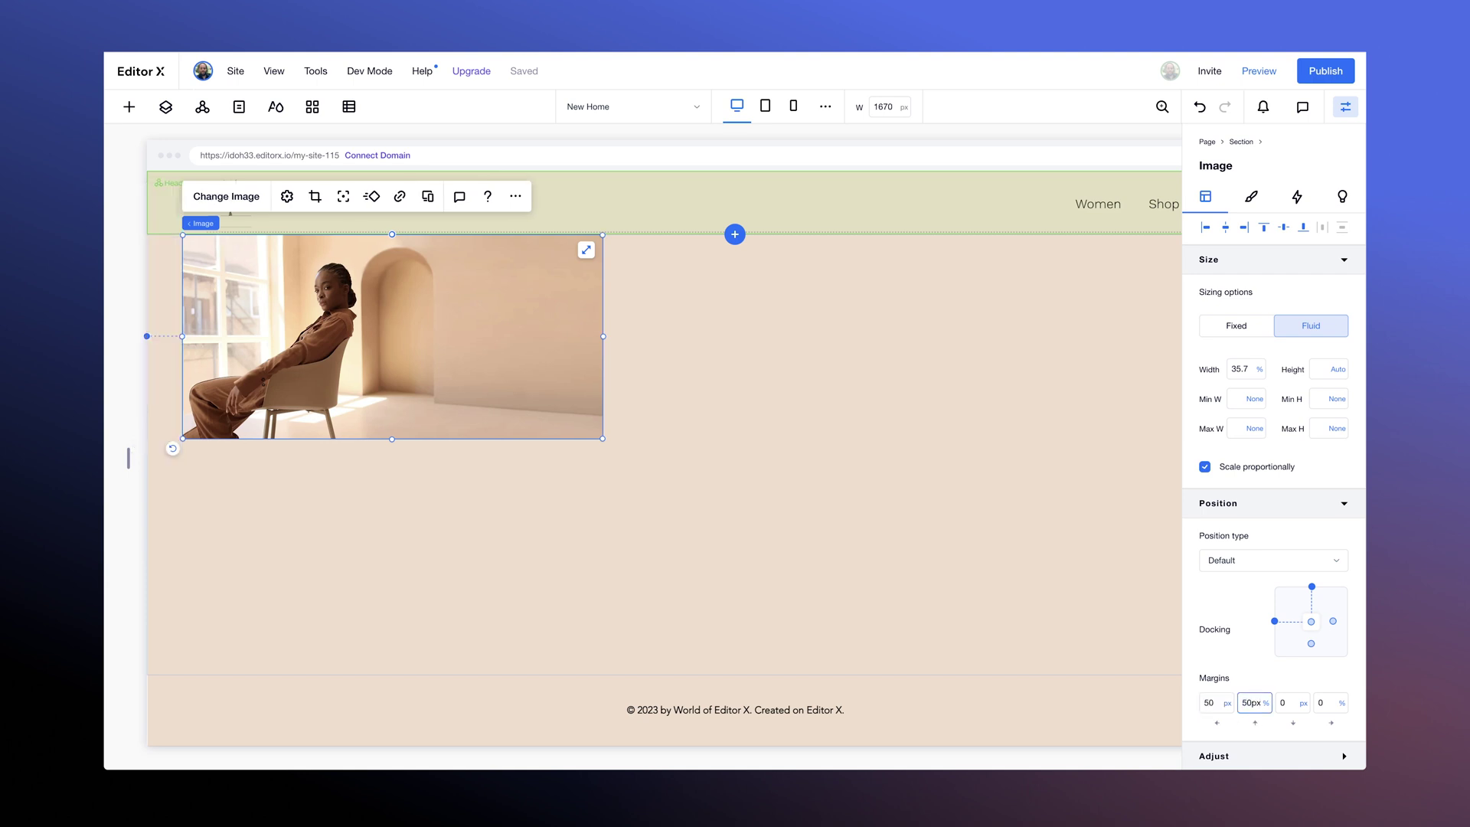
{"action": "type", "text": "0px"}
{"action": "key", "text": "Return"}
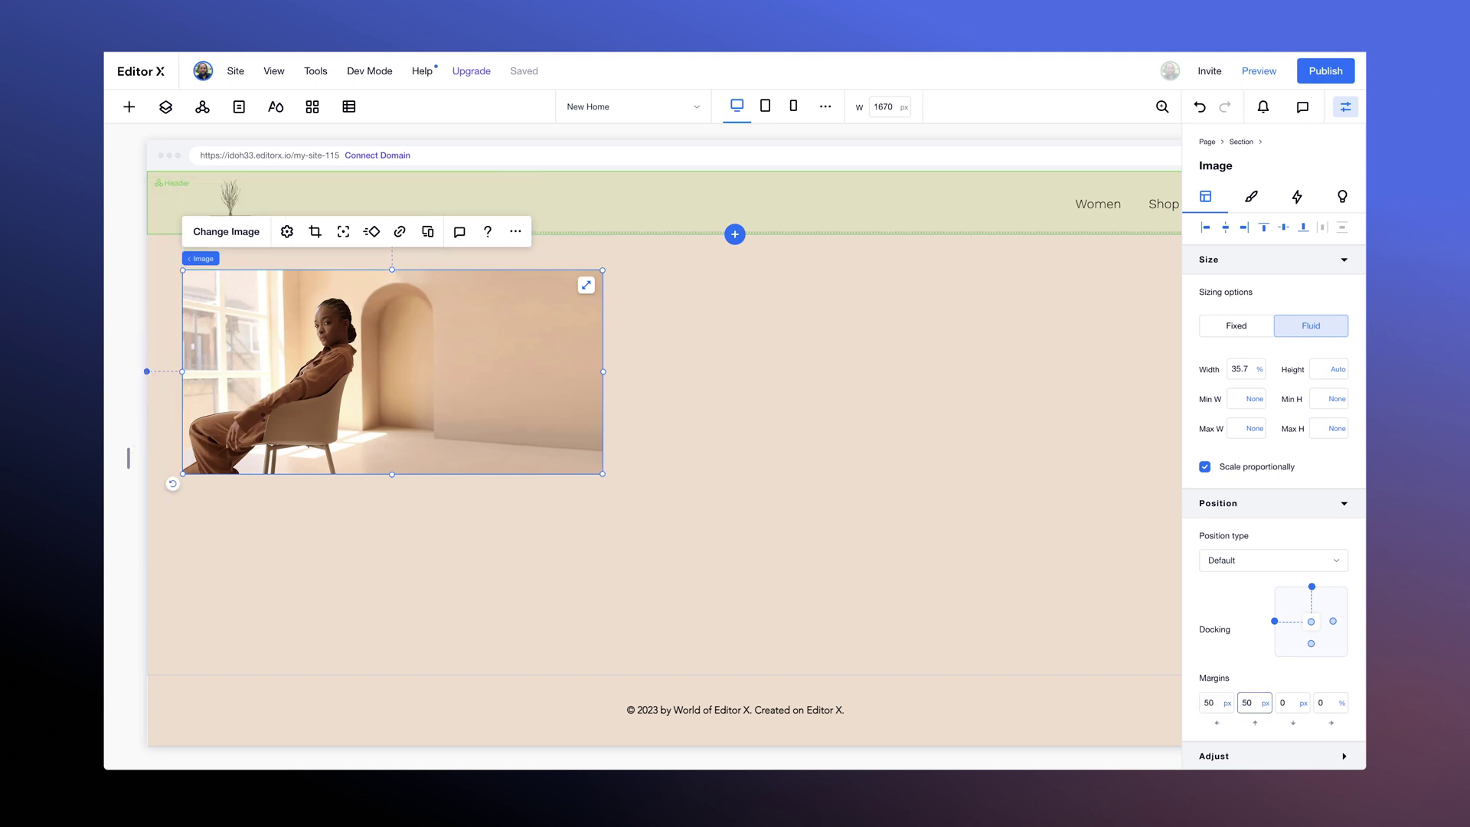
{"action": "left_click_drag", "start_coordinate": [128, 458], "coordinate": [204, 452]}
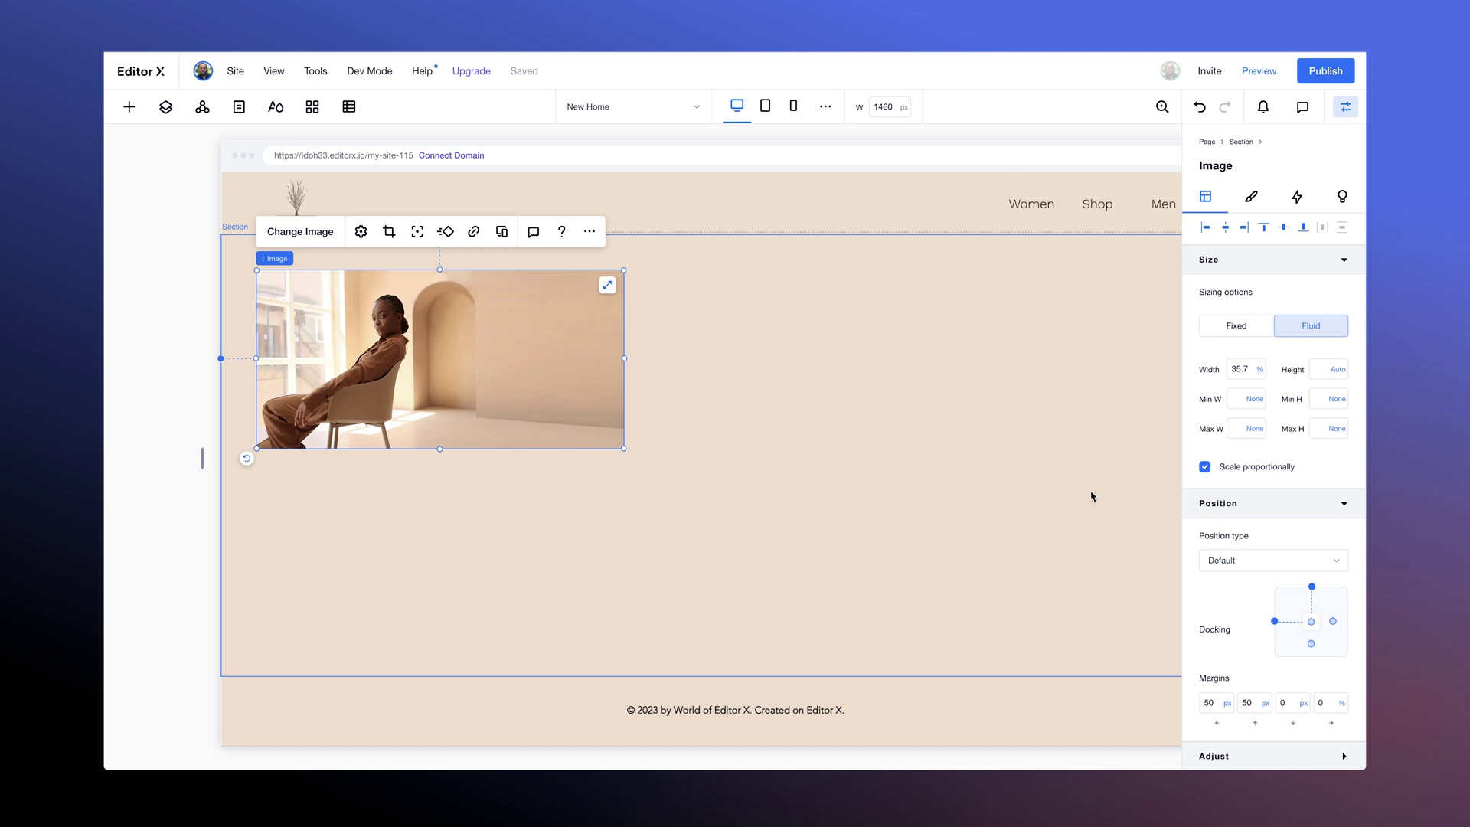
Change the photo's left margin to 10%.
{"action": "left_click", "coordinate": [1210, 702]}
{"action": "type", "text": "10%"}
{"action": "left_click", "coordinate": [1251, 703]}
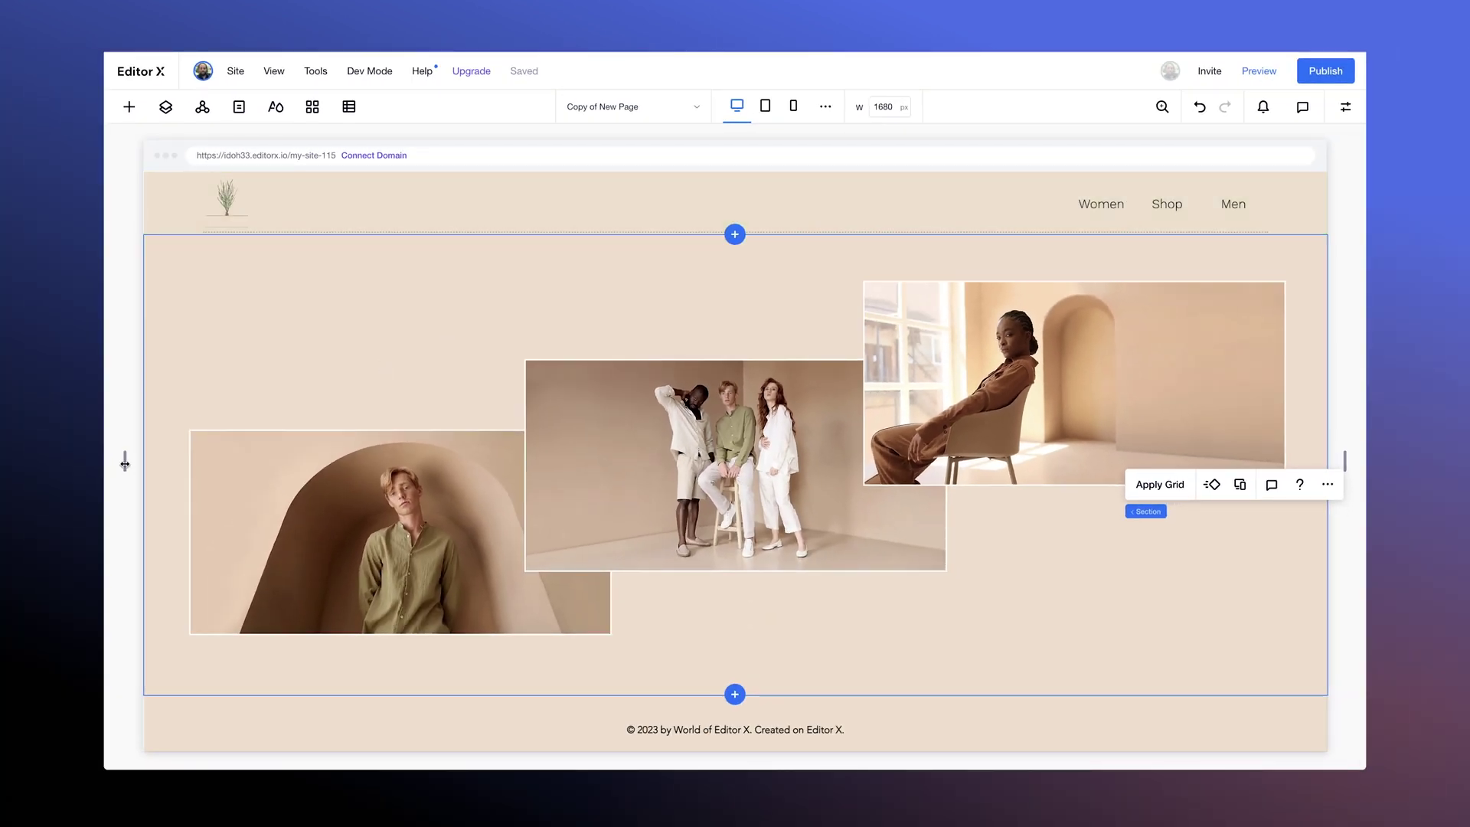
{"action": "left_click_drag", "start_coordinate": [125, 459], "coordinate": [237, 446]}
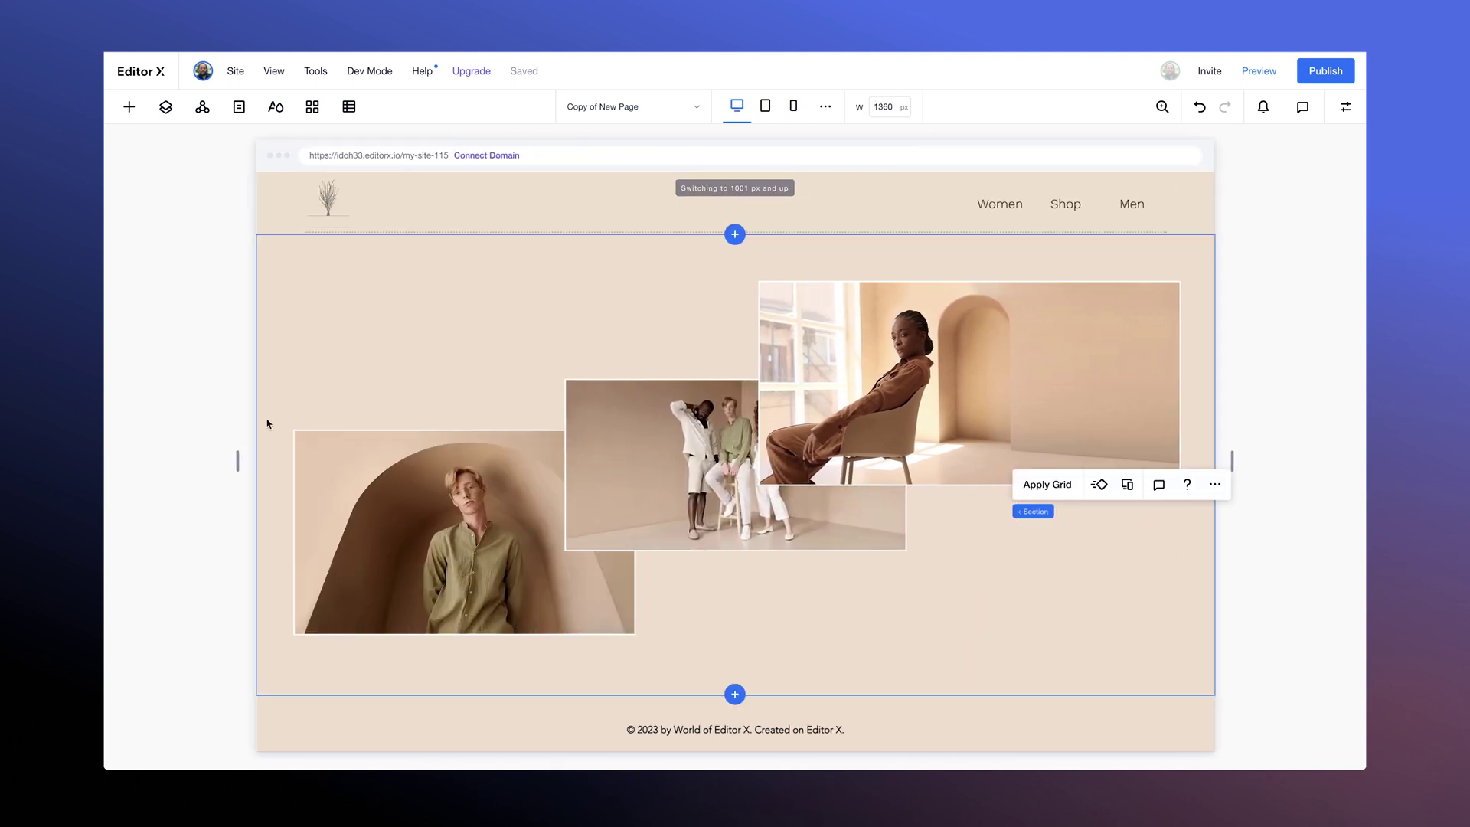
{"action": "left_click", "coordinate": [737, 106]}
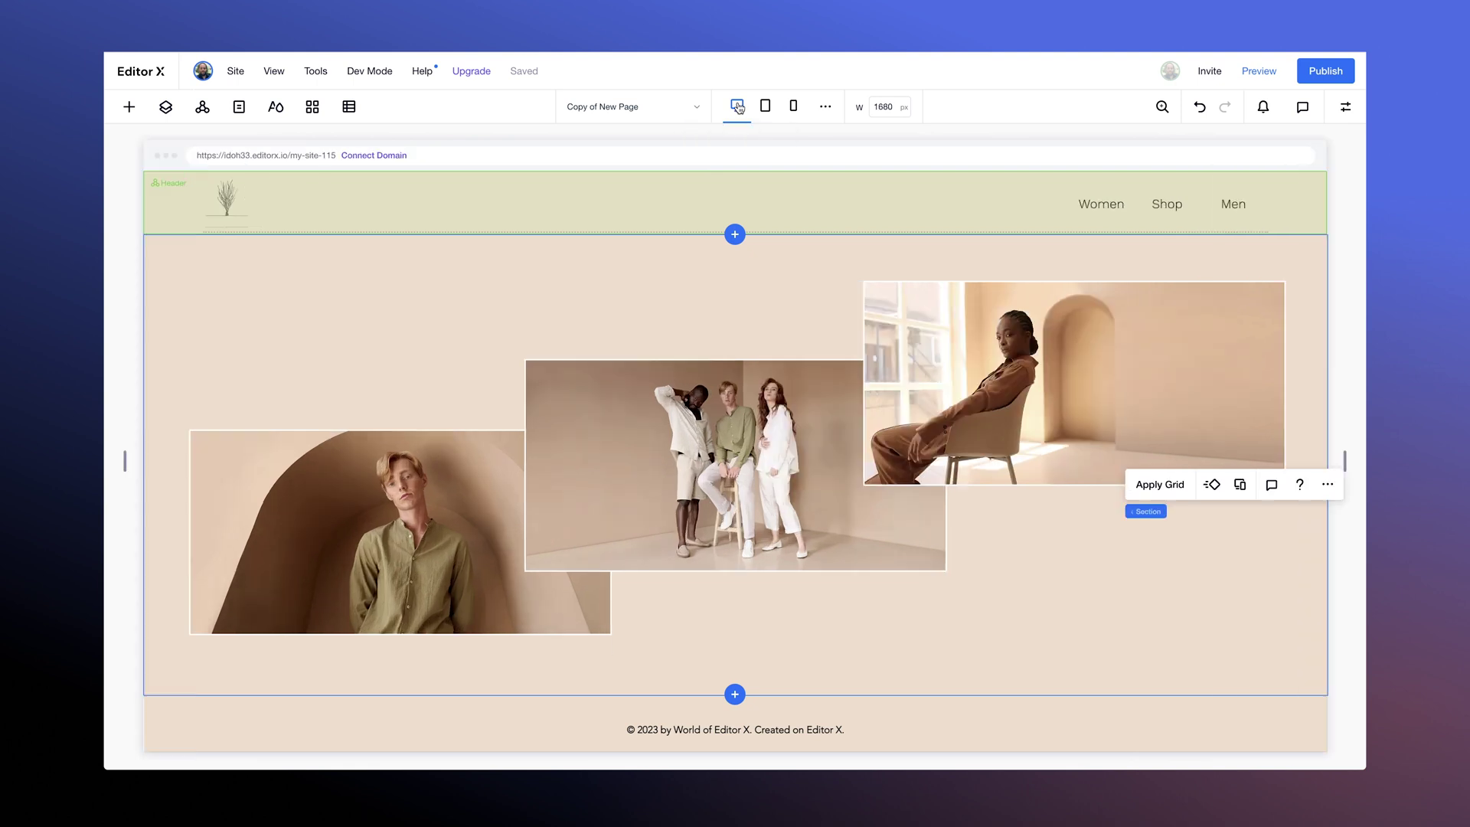
Make the bottom-left image scale proportionally and the top-right image fluid, then test at tablet width.
{"action": "left_click", "coordinate": [1008, 354]}
{"action": "left_click", "coordinate": [1346, 108]}
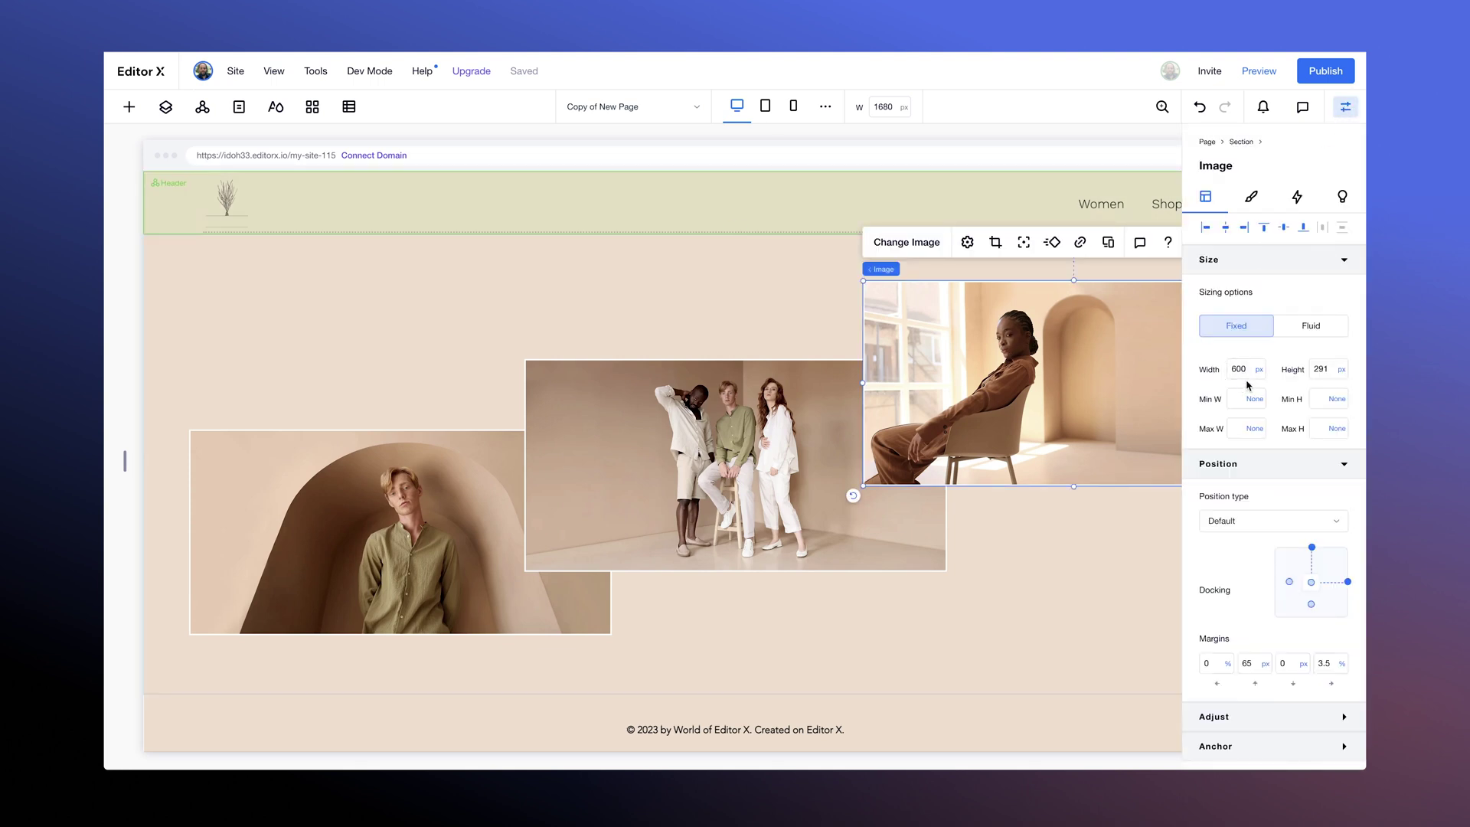
{"action": "left_click", "coordinate": [471, 473]}
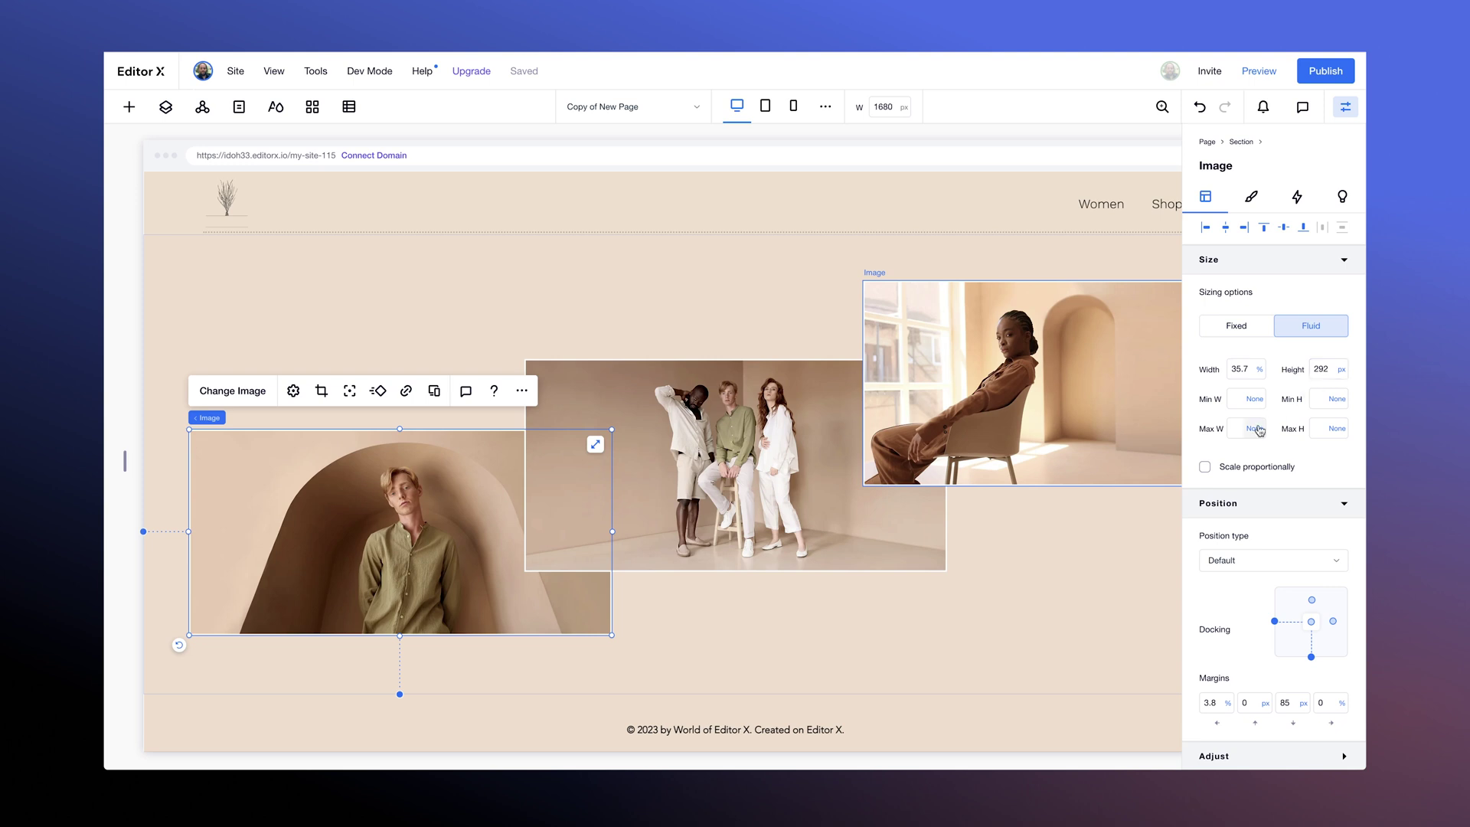
{"action": "left_click", "coordinate": [1205, 467]}
{"action": "left_click", "coordinate": [1064, 424]}
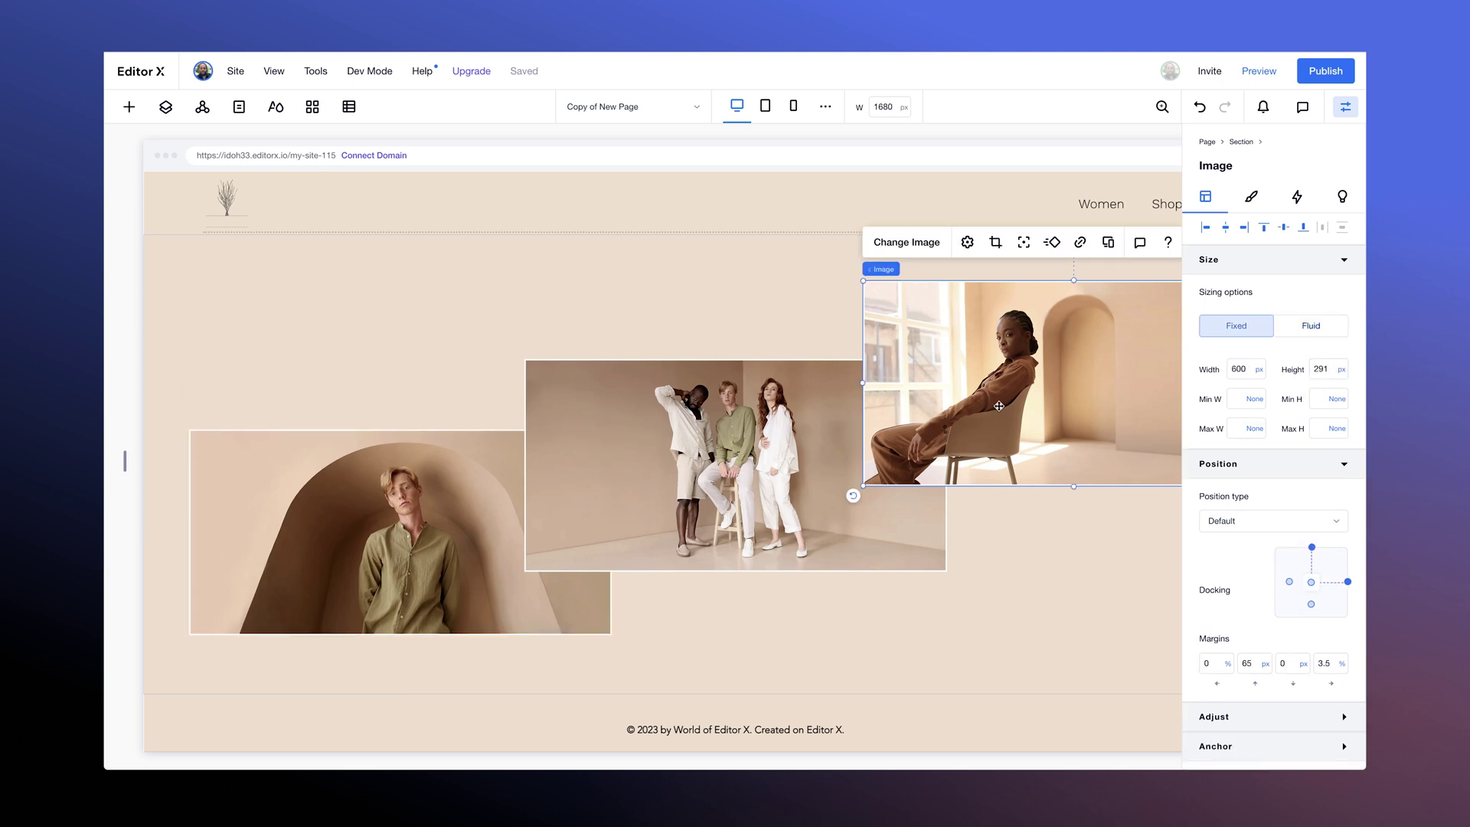
{"action": "left_click", "coordinate": [1300, 331]}
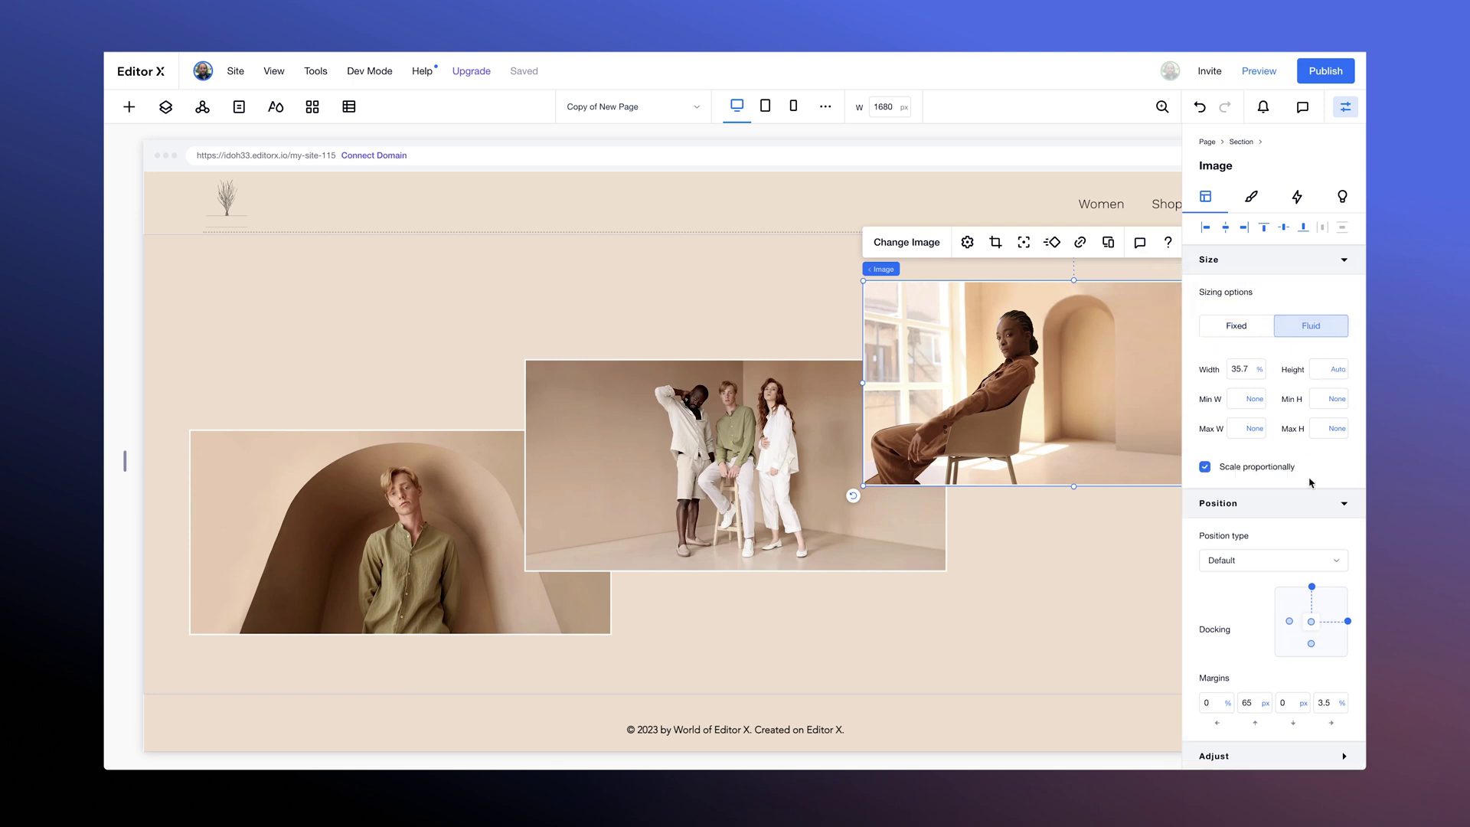
{"action": "left_click_drag", "start_coordinate": [128, 465], "coordinate": [237, 460]}
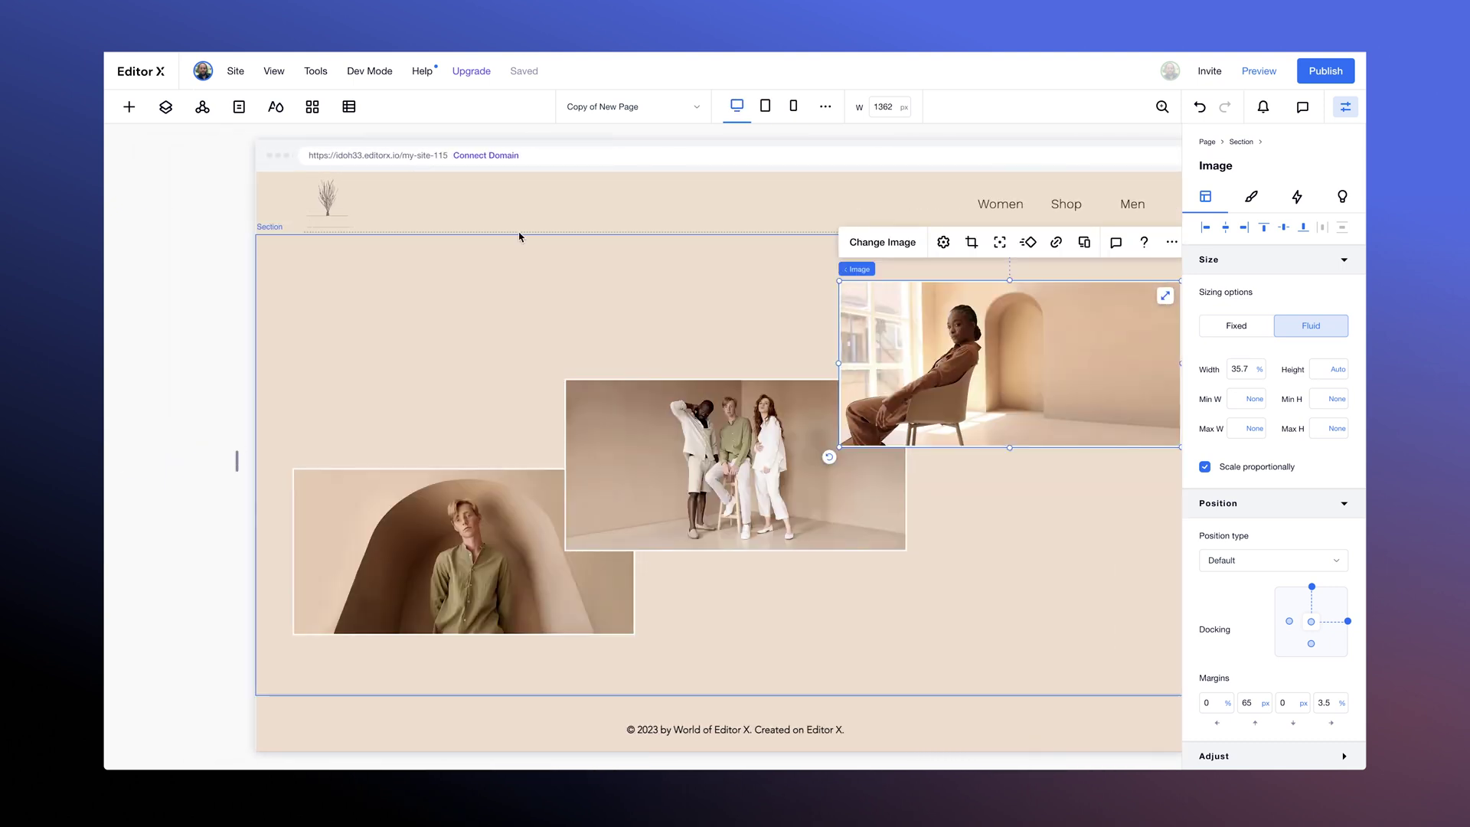
{"action": "left_click", "coordinate": [738, 107]}
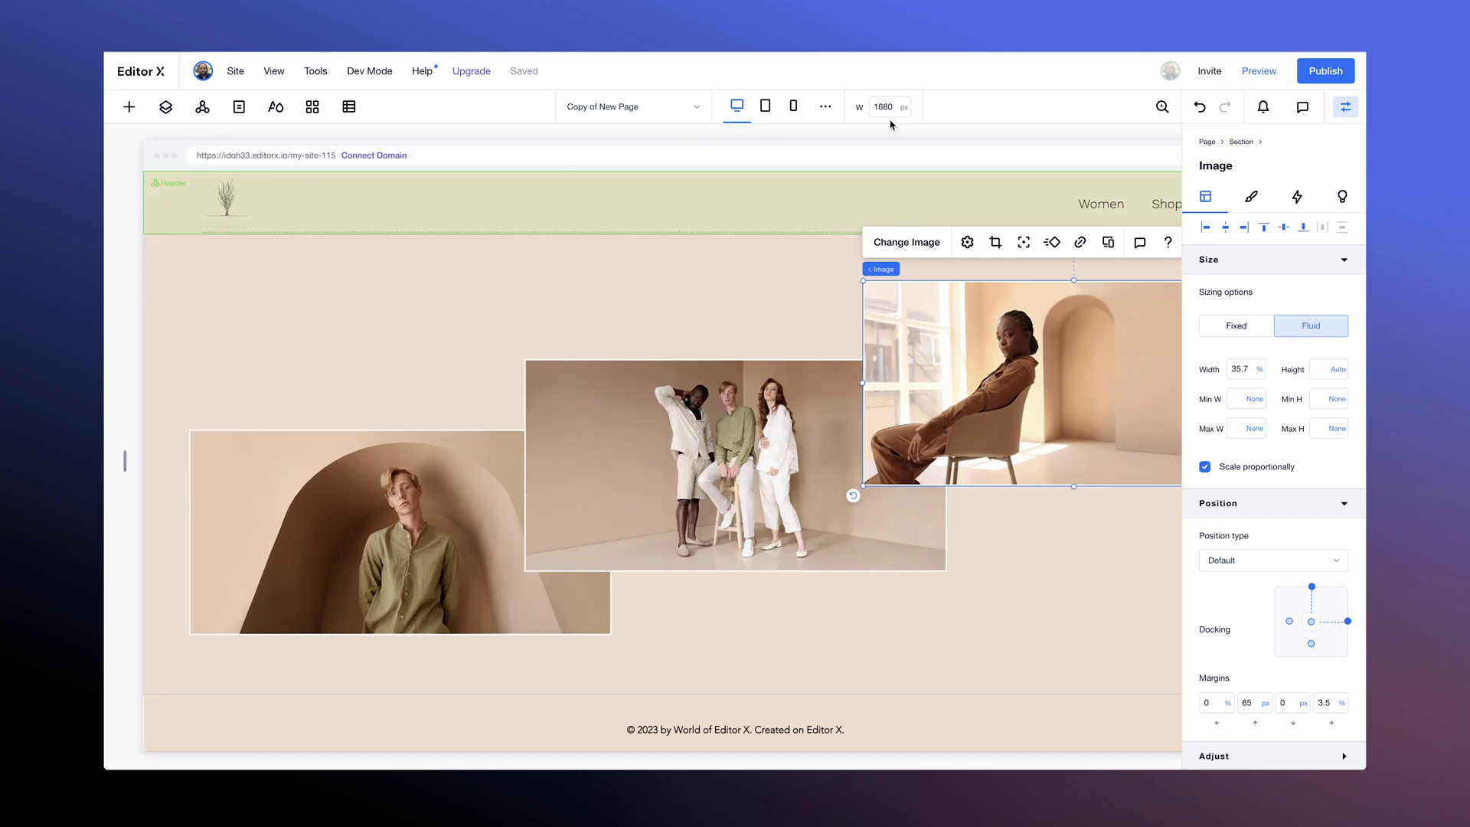
Dock the left image to the top and switch its and the middle image's margins to percentages.
{"action": "left_click", "coordinate": [397, 546]}
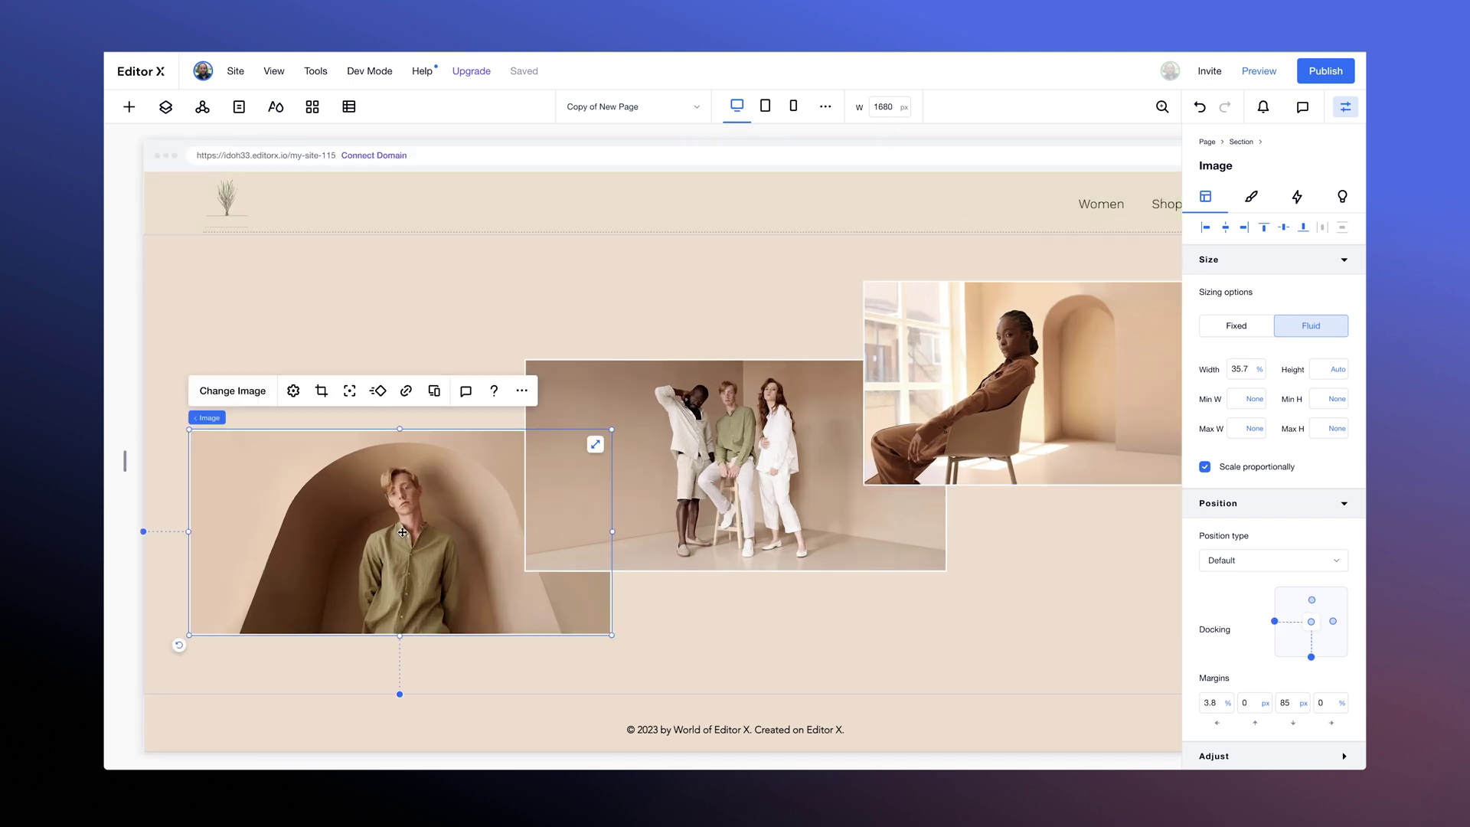
{"action": "left_click", "coordinate": [1313, 656]}
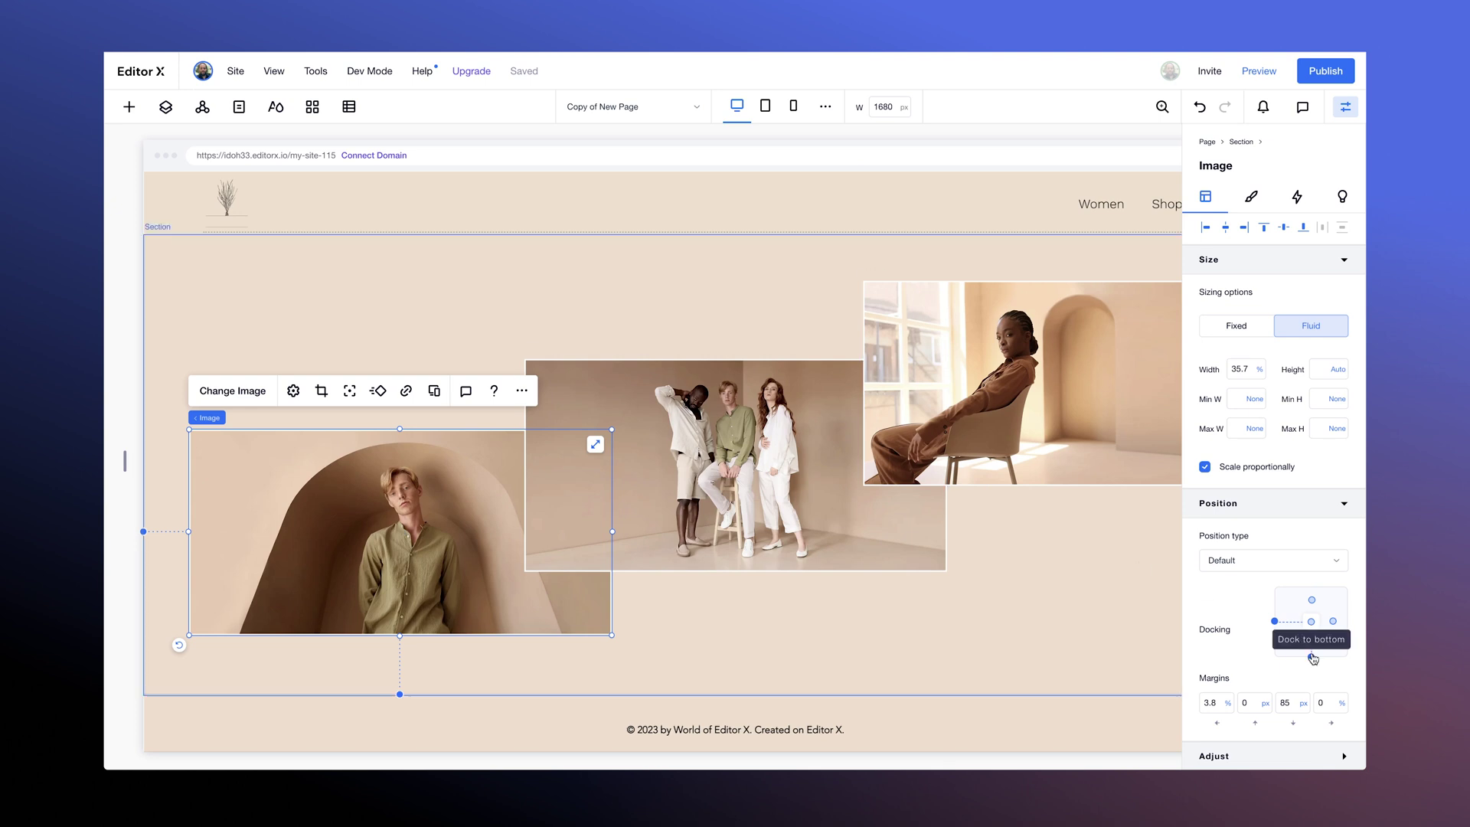
{"action": "left_click", "coordinate": [1312, 599]}
{"action": "left_click", "coordinate": [1266, 703]}
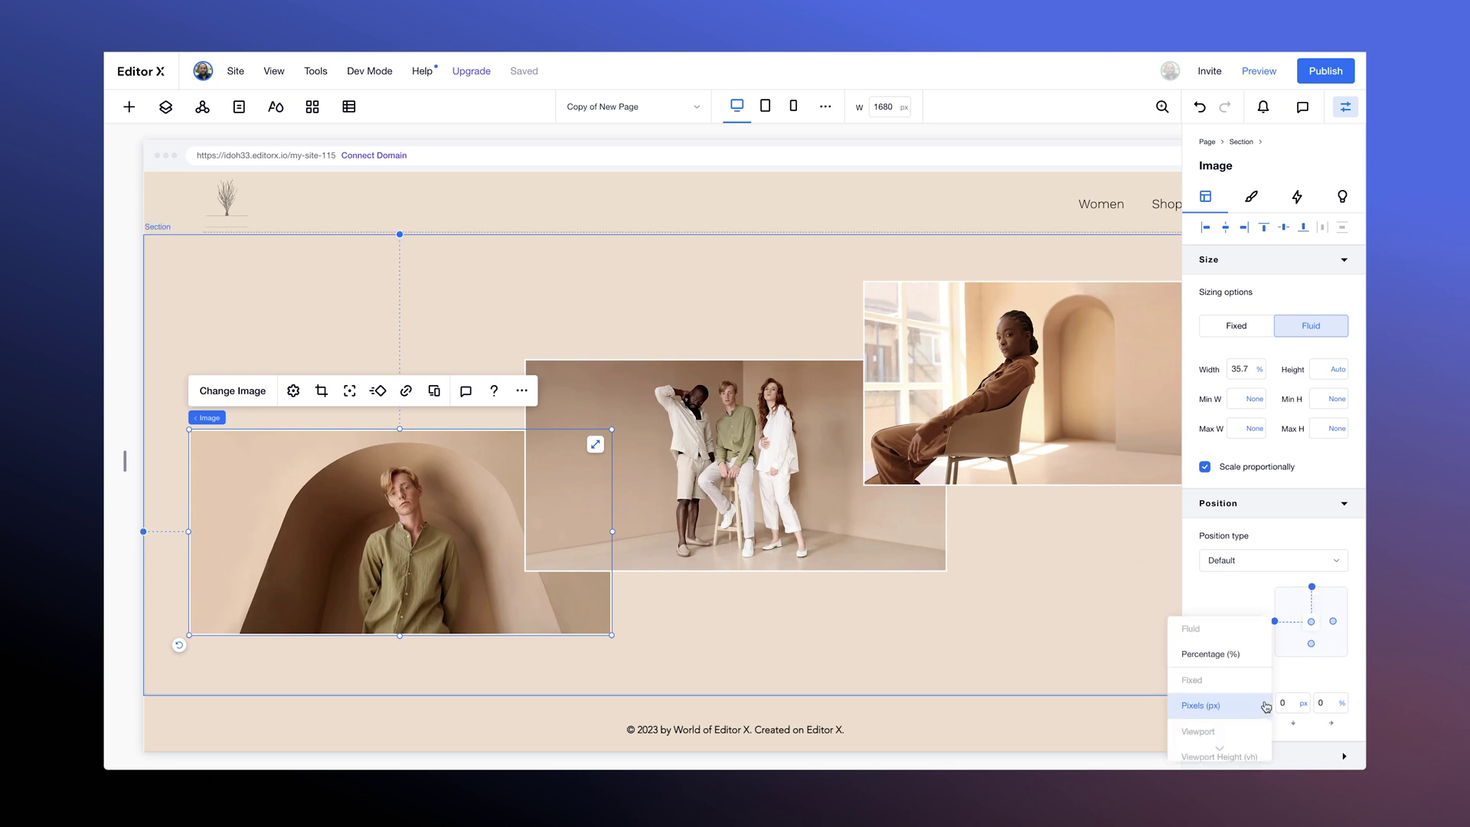
{"action": "left_click", "coordinate": [1246, 662]}
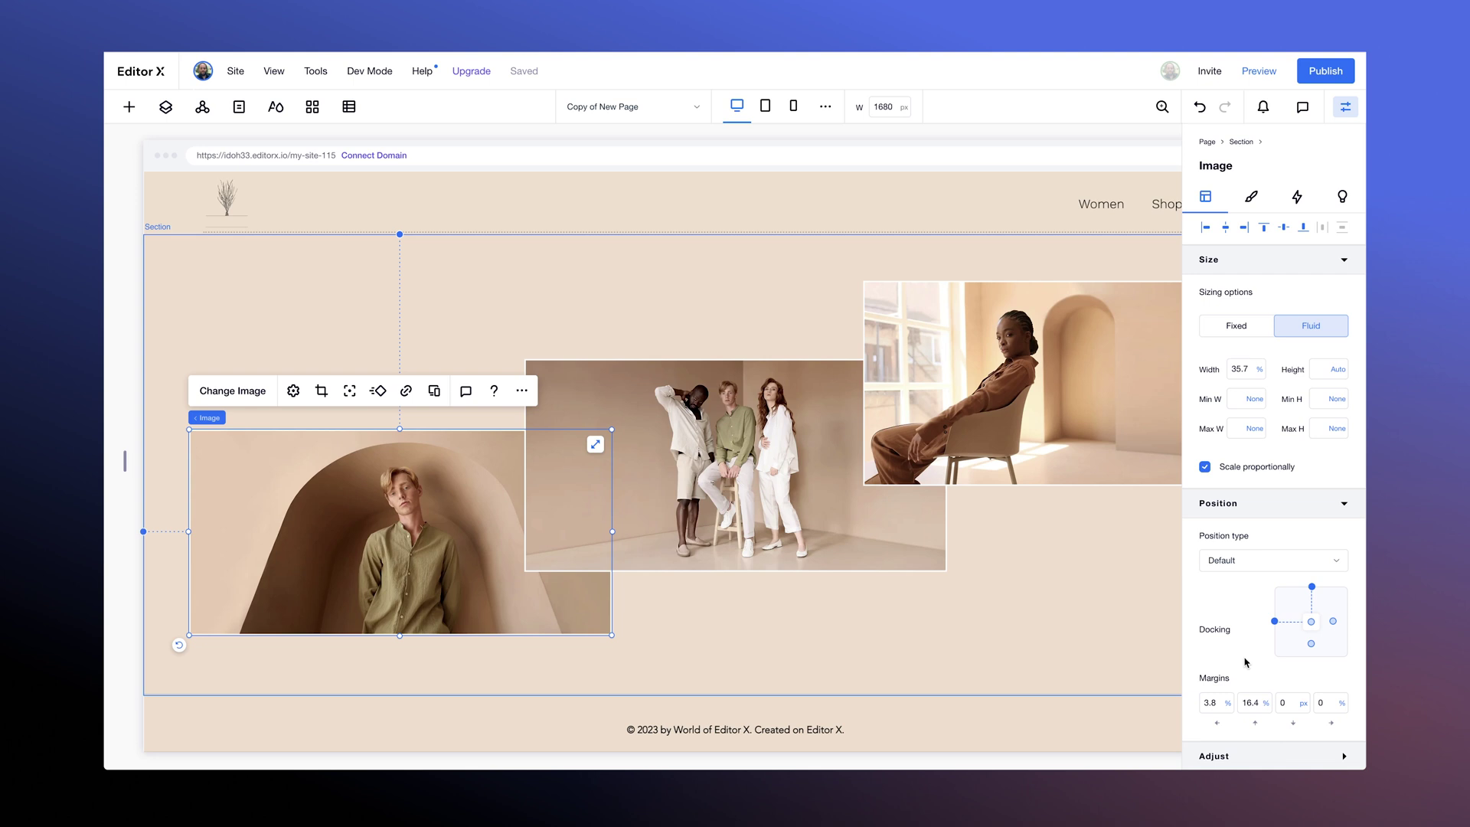
{"action": "left_click", "coordinate": [735, 459]}
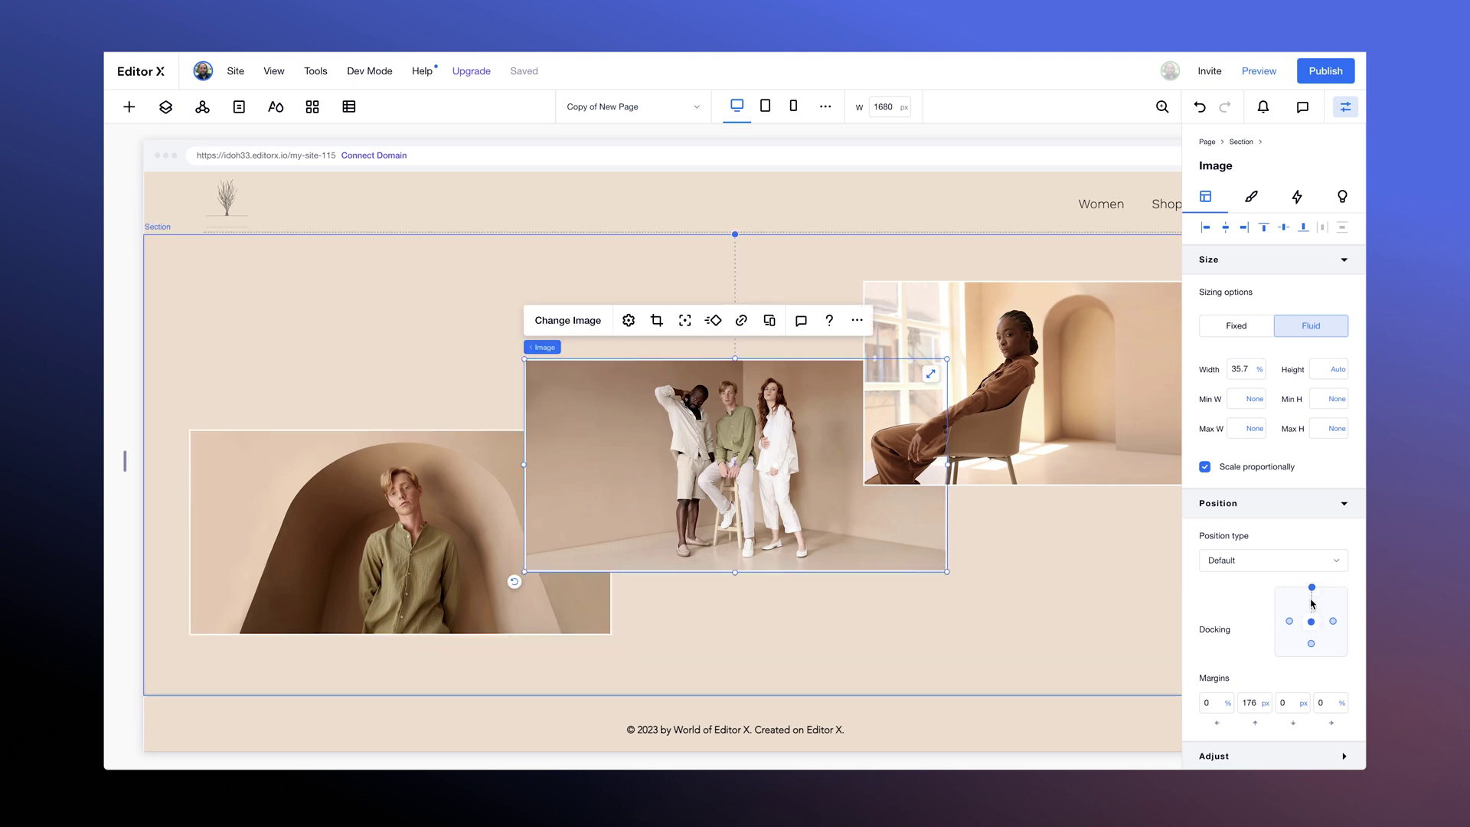
{"action": "left_click", "coordinate": [1265, 703]}
{"action": "left_click", "coordinate": [1248, 658]}
{"action": "left_click", "coordinate": [1133, 463]}
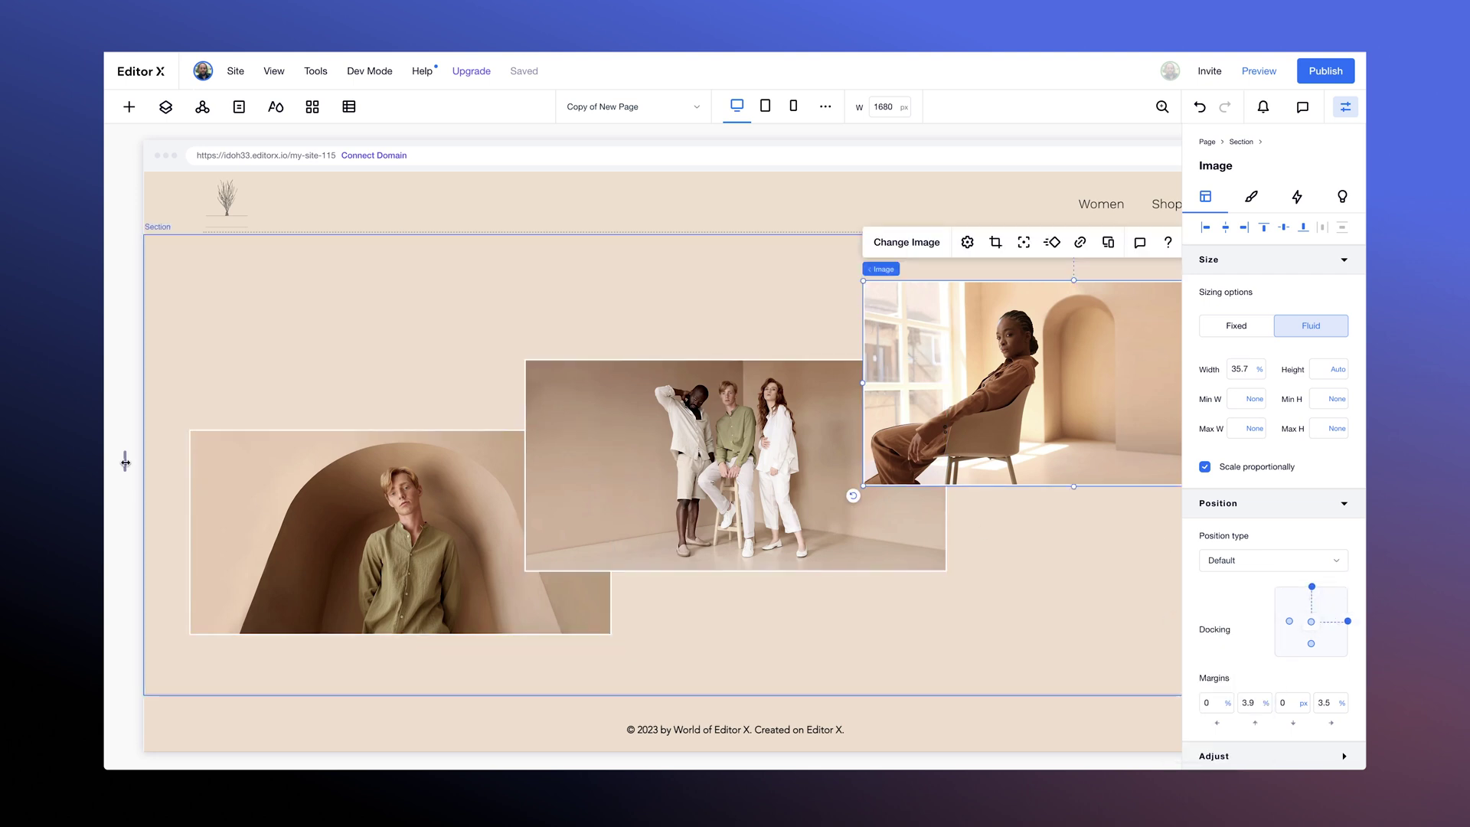
{"action": "left_click_drag", "start_coordinate": [125, 461], "coordinate": [515, 446]}
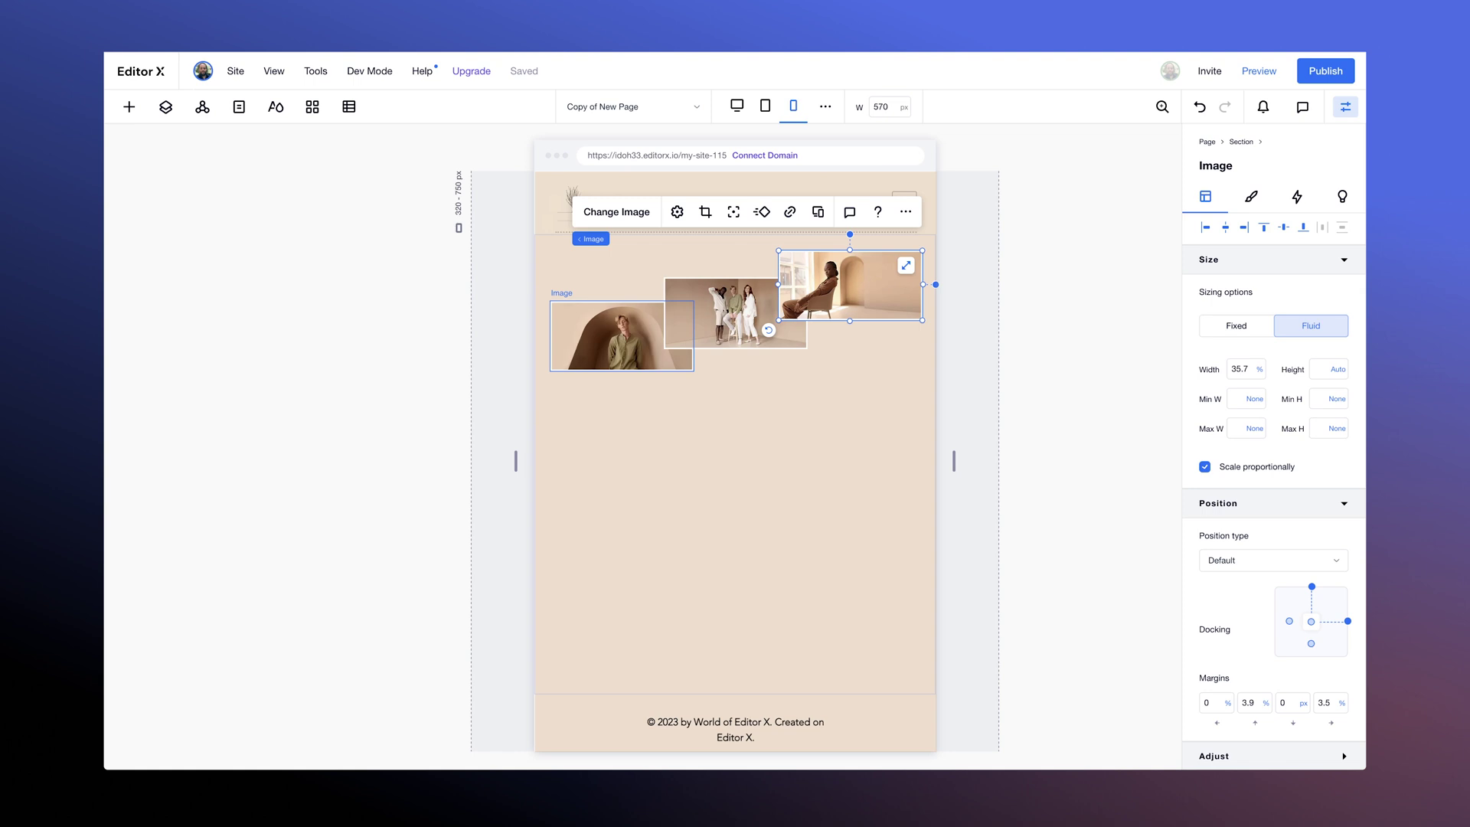
Select the whole fashion section.
{"action": "left_click", "coordinate": [712, 475]}
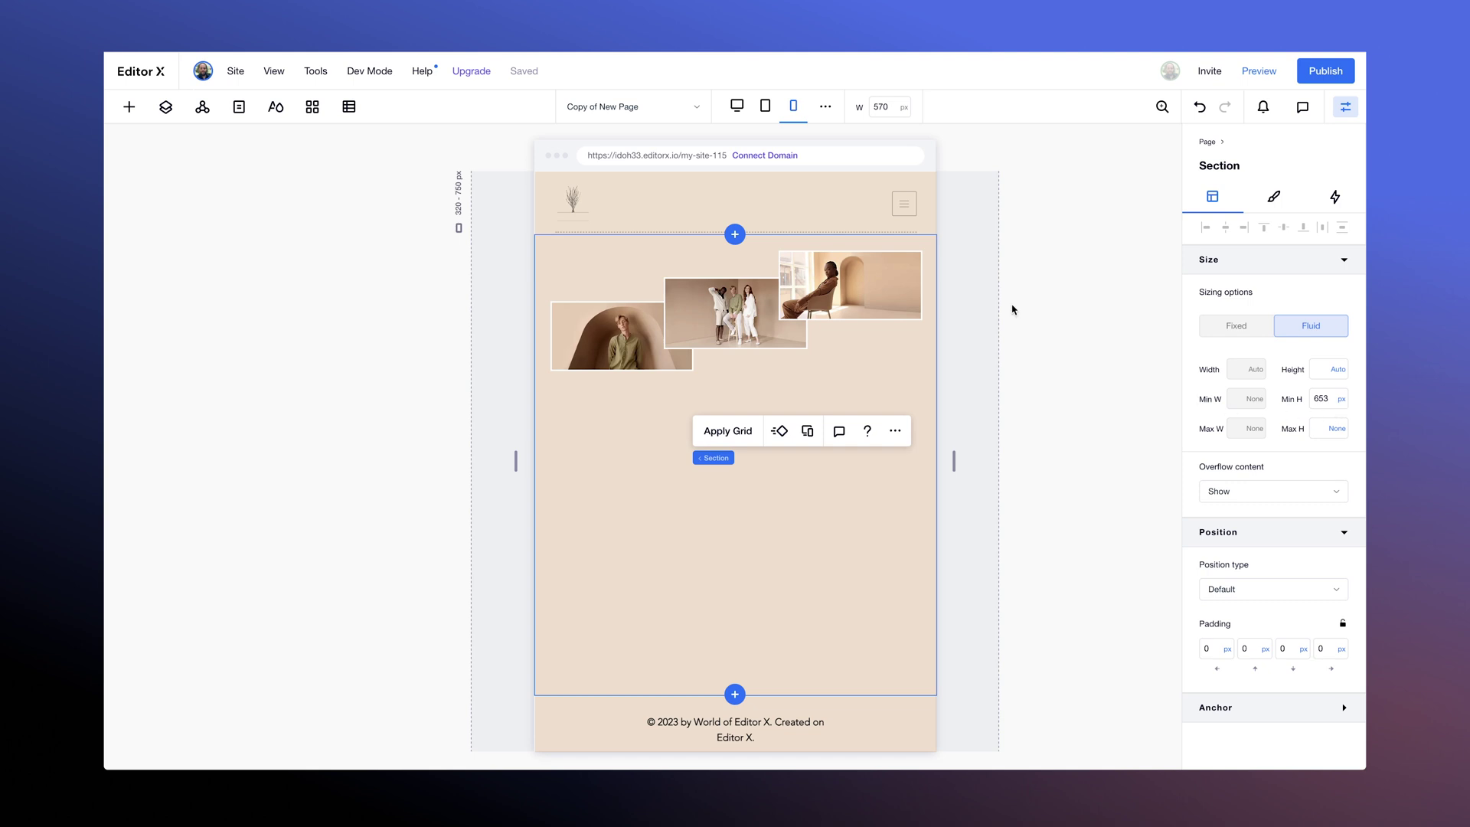
Return to the desktop layout and set the section's minimum height to None.
{"action": "left_click", "coordinate": [736, 107]}
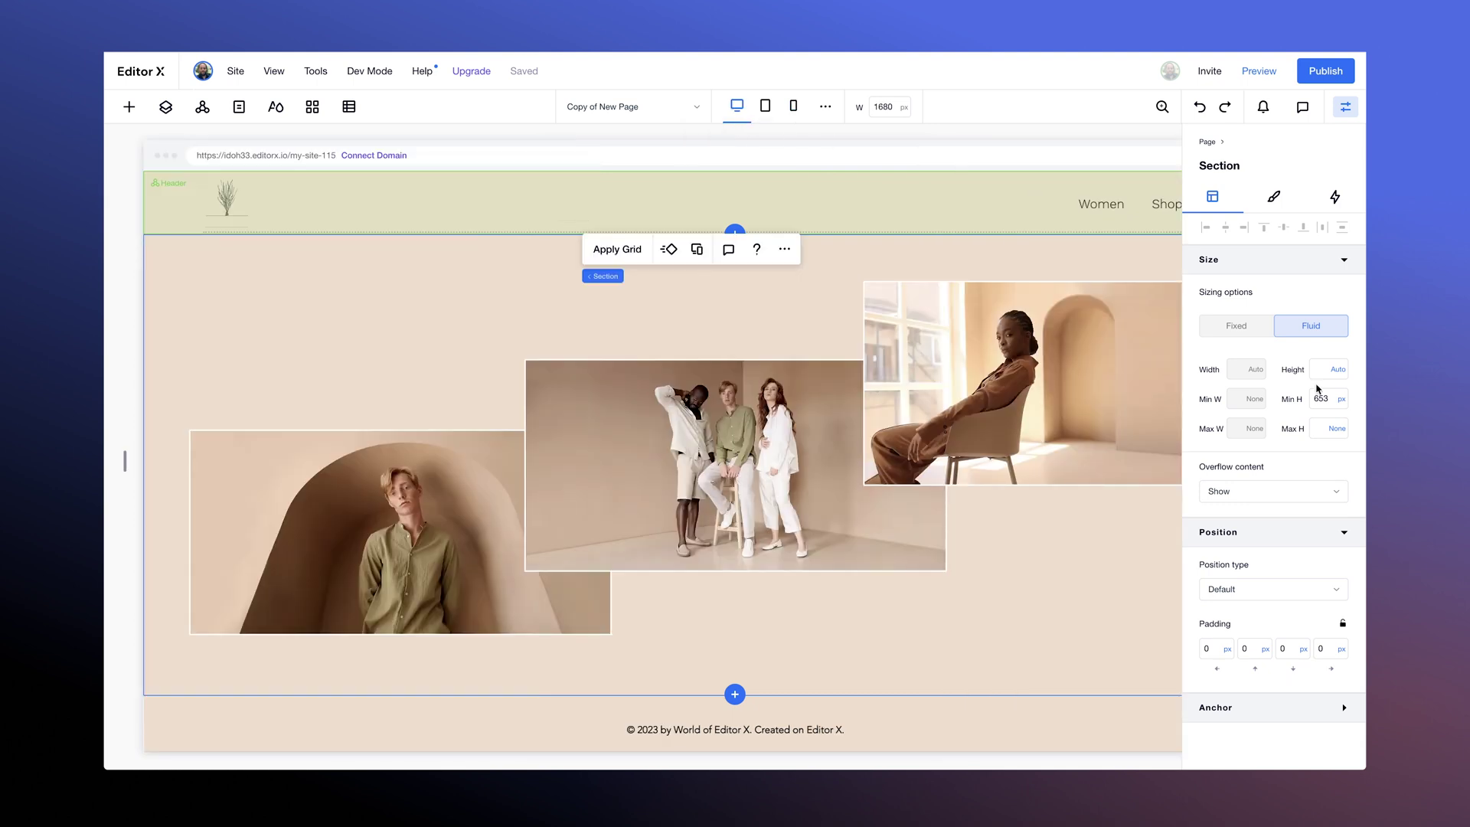
{"action": "left_click", "coordinate": [1340, 399]}
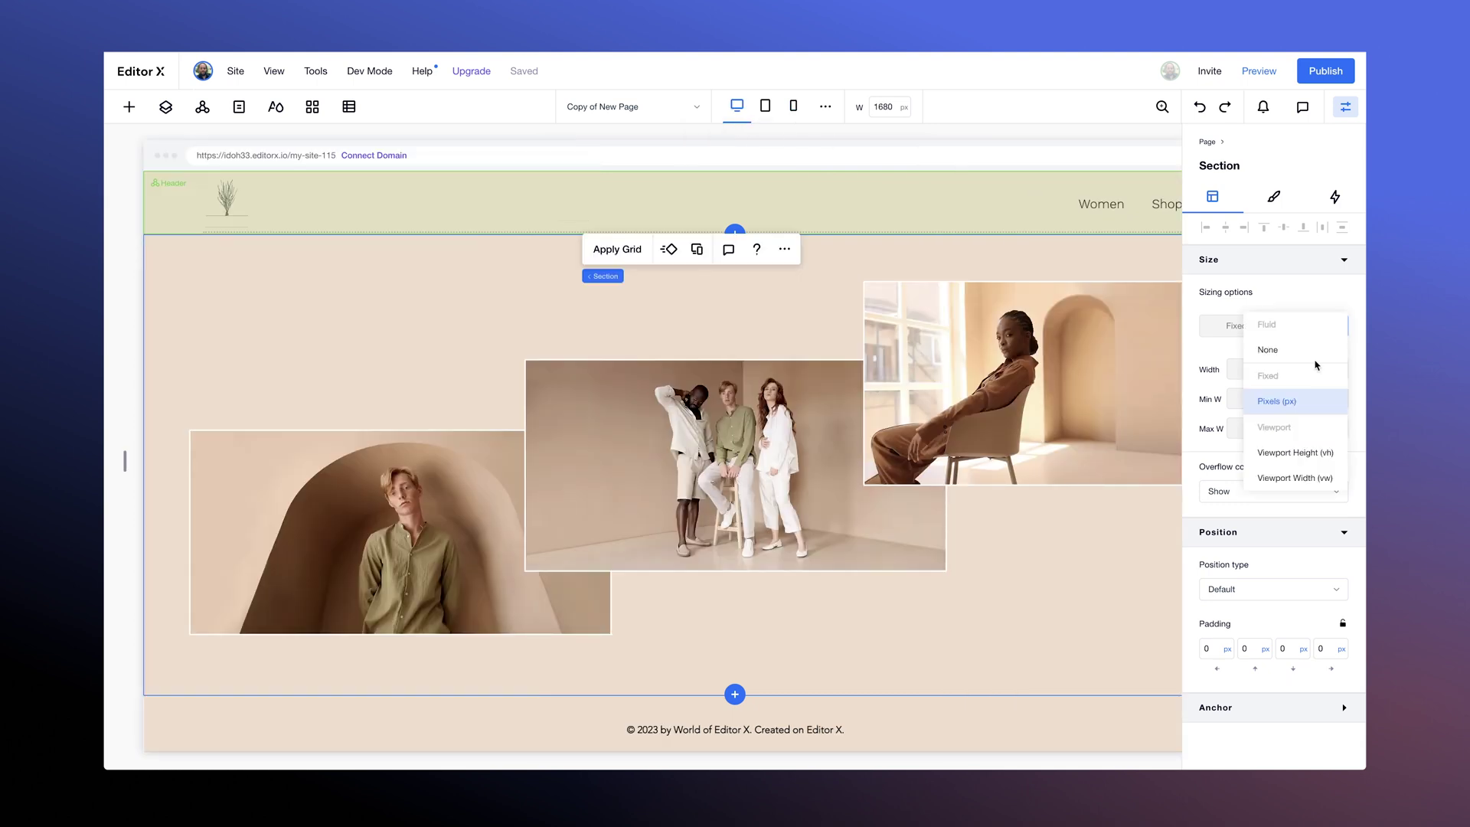
{"action": "left_click", "coordinate": [1309, 351]}
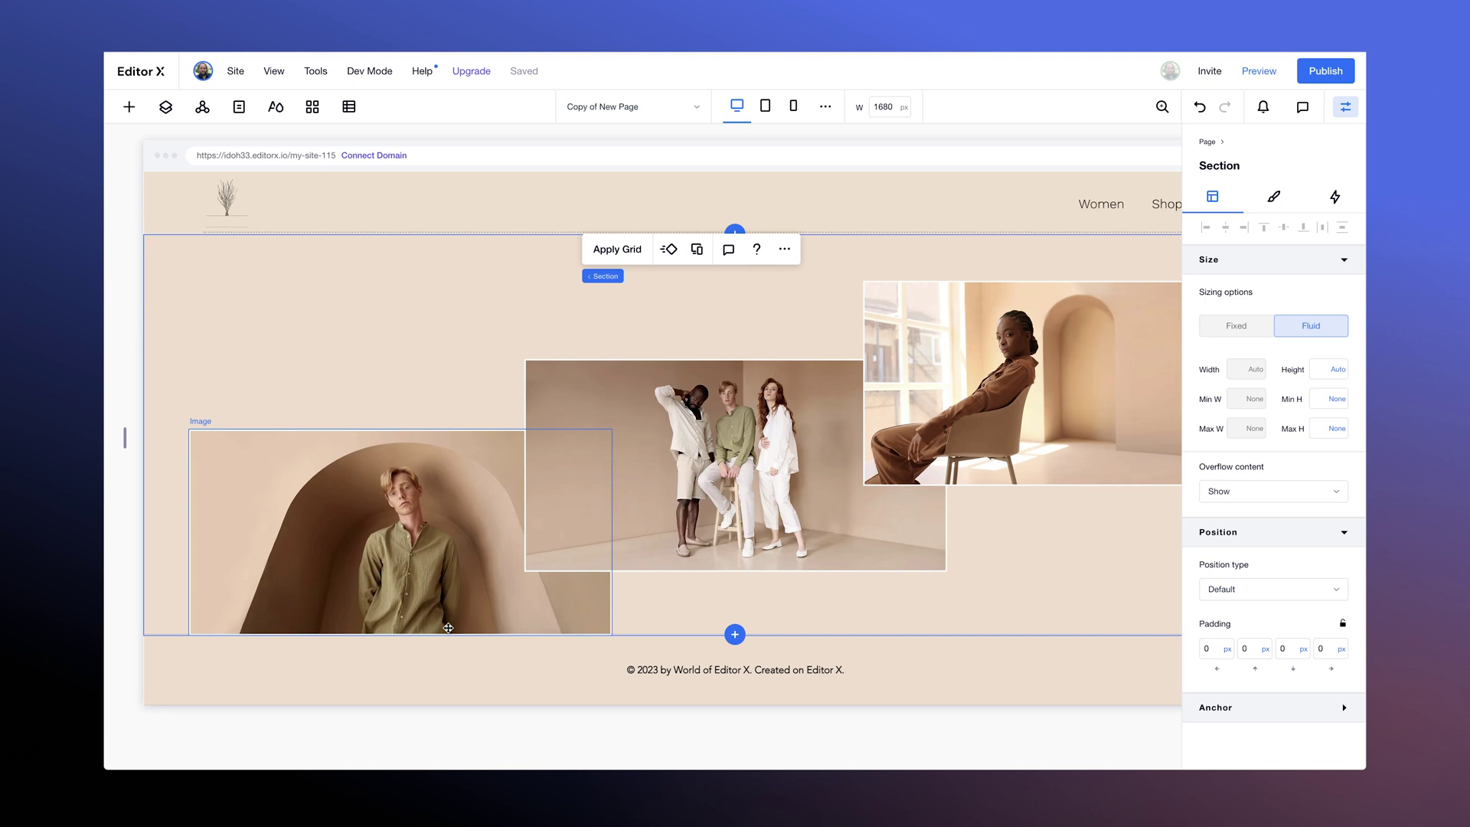
Give the bottom-left man photo a 4% bottom margin, then preview at mobile width and back.
{"action": "left_click", "coordinate": [448, 628]}
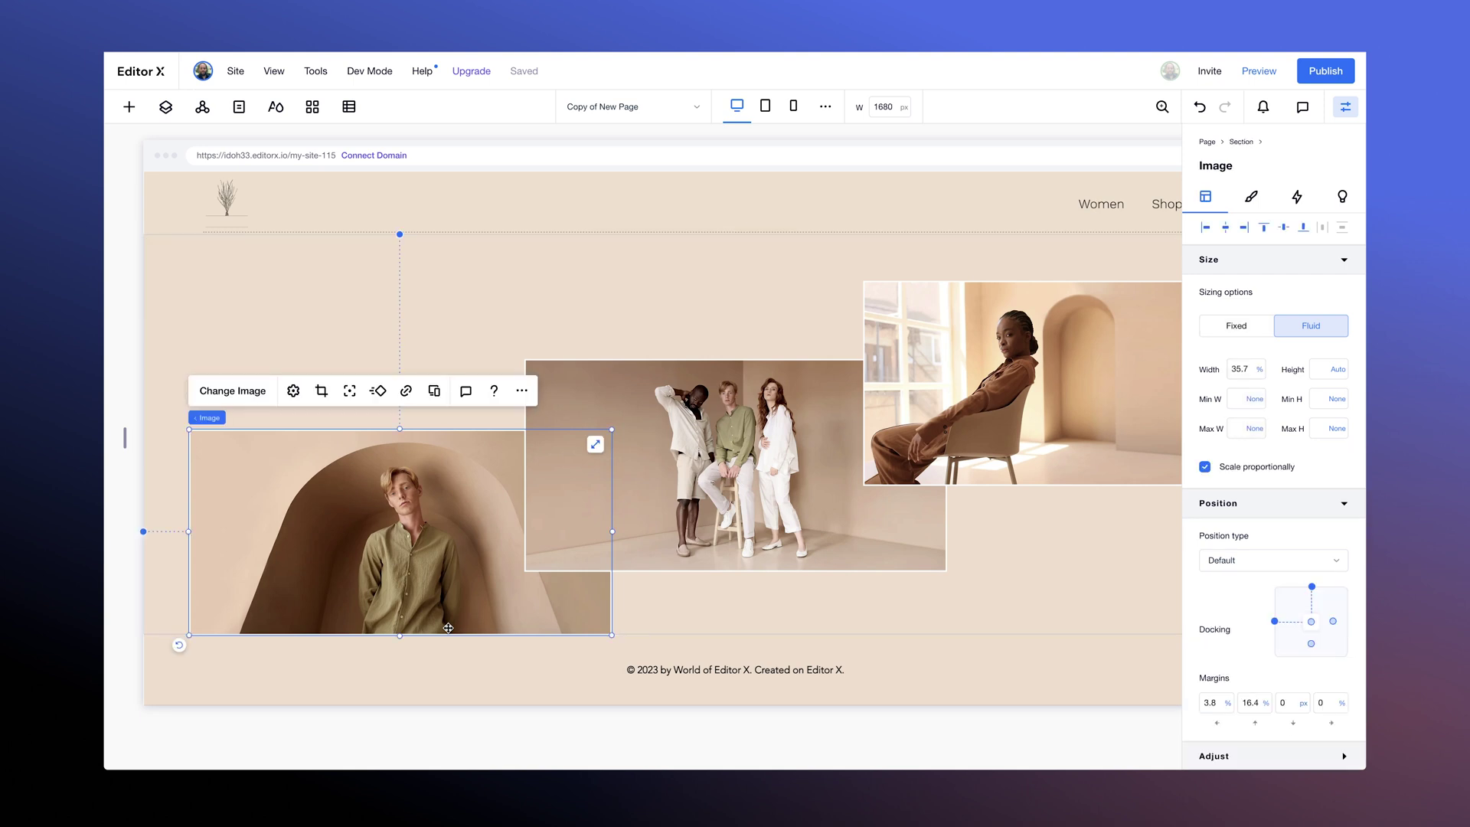
{"action": "left_click", "coordinate": [1293, 702]}
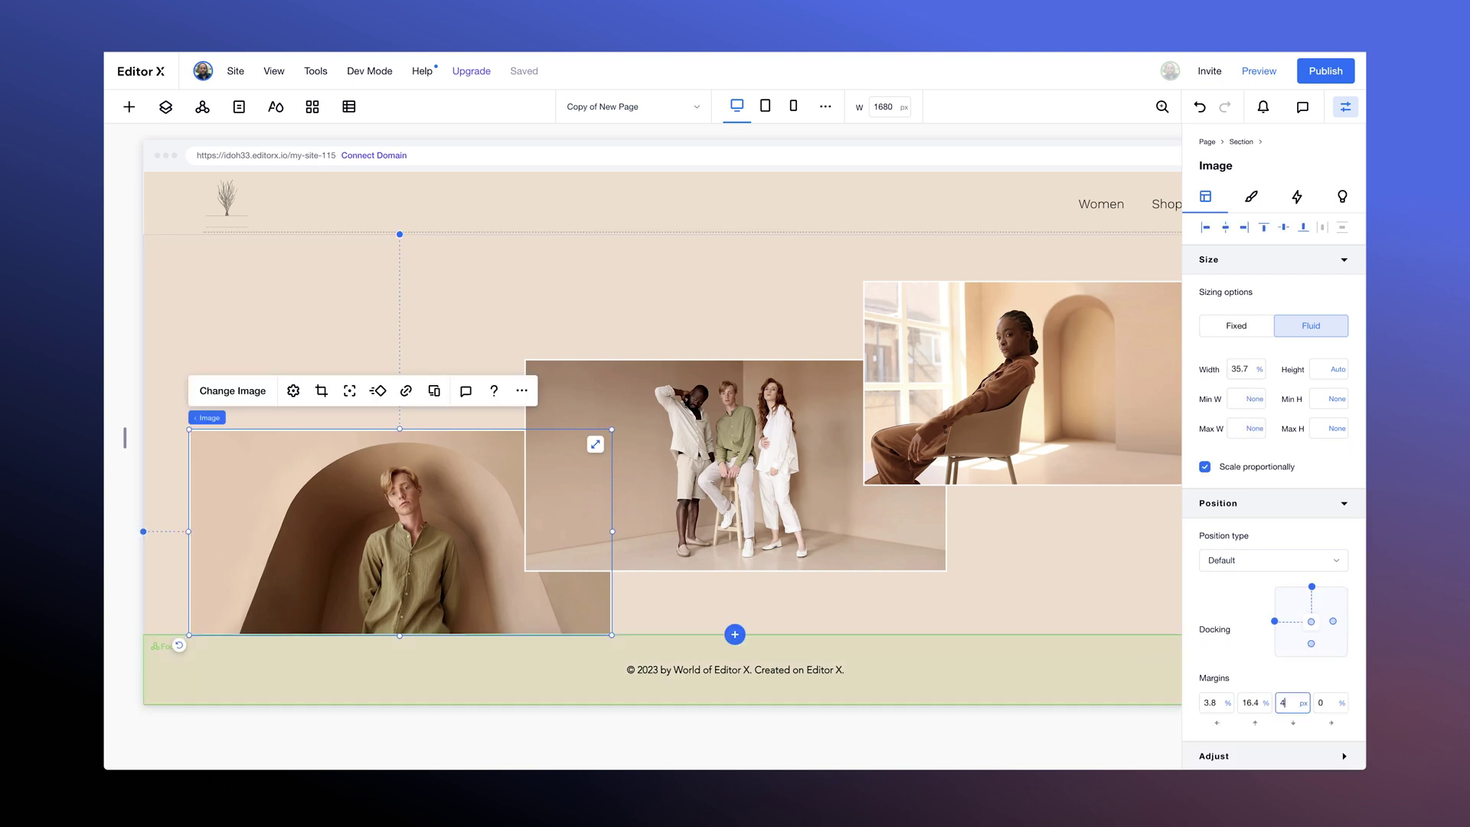
{"action": "type", "text": "4"}
{"action": "key", "text": "Return"}
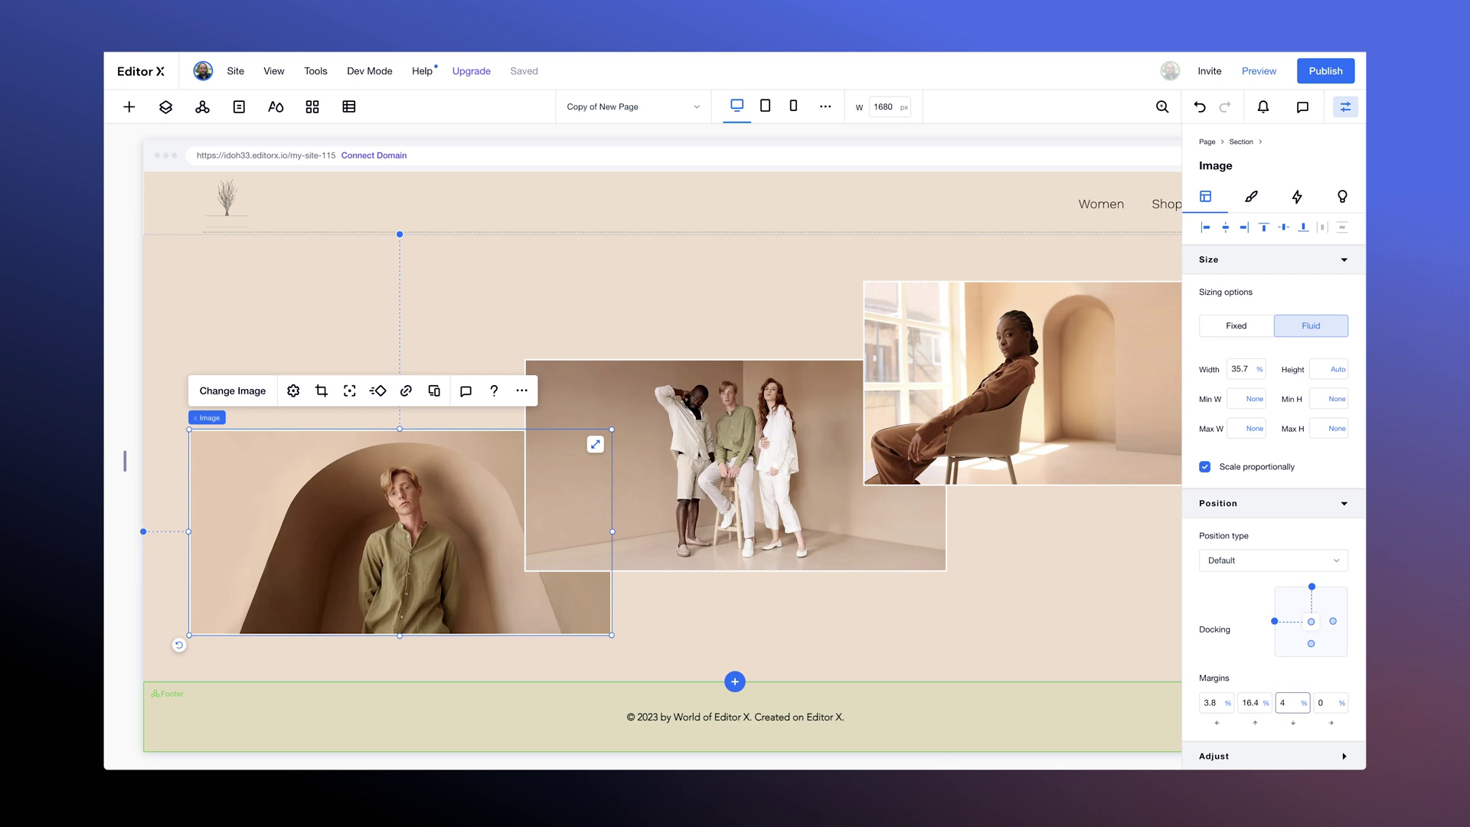
{"action": "left_click_drag", "start_coordinate": [124, 464], "coordinate": [576, 442]}
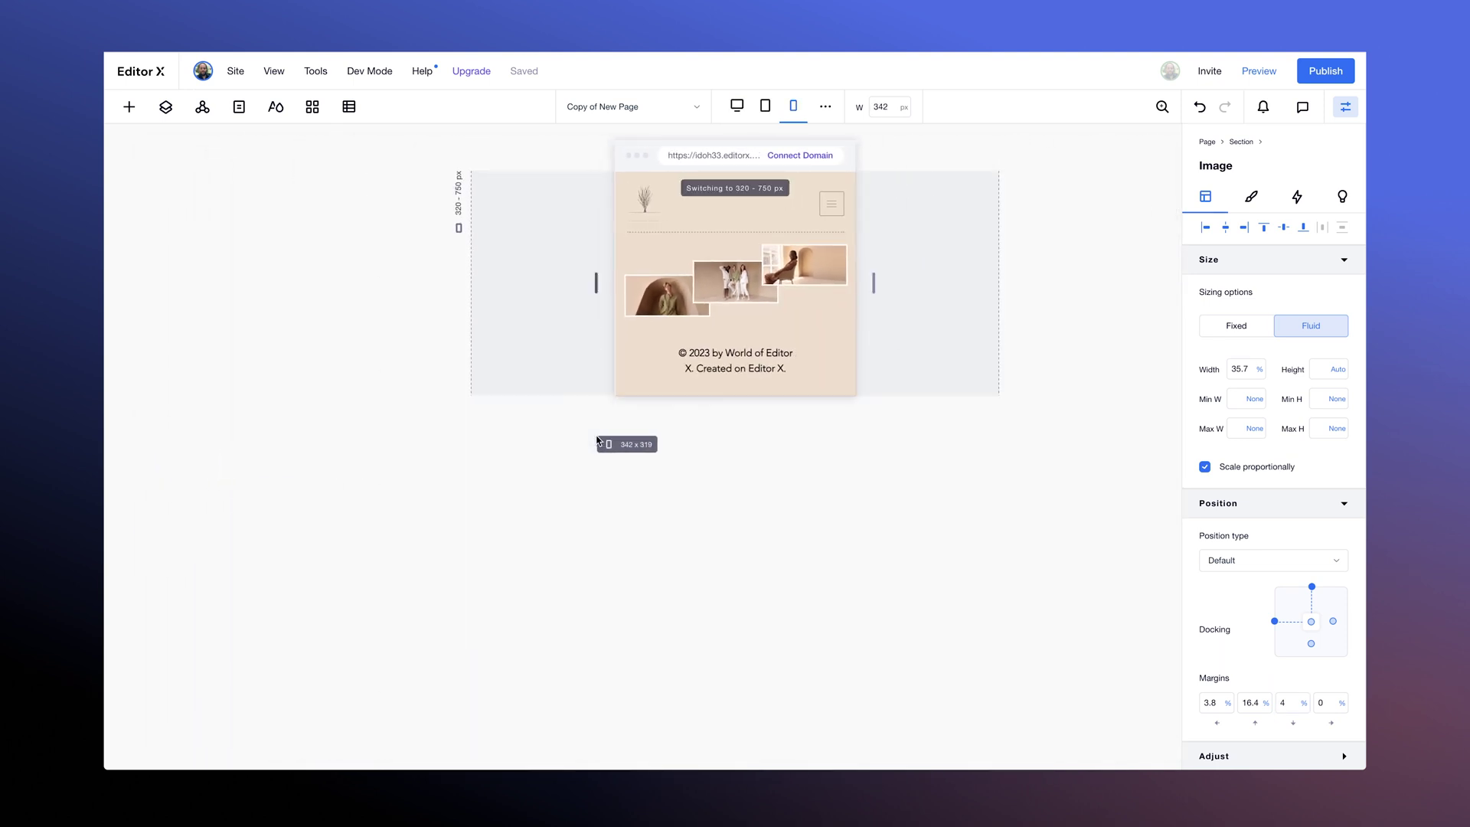
{"action": "left_click_drag", "start_coordinate": [597, 440], "coordinate": [174, 475]}
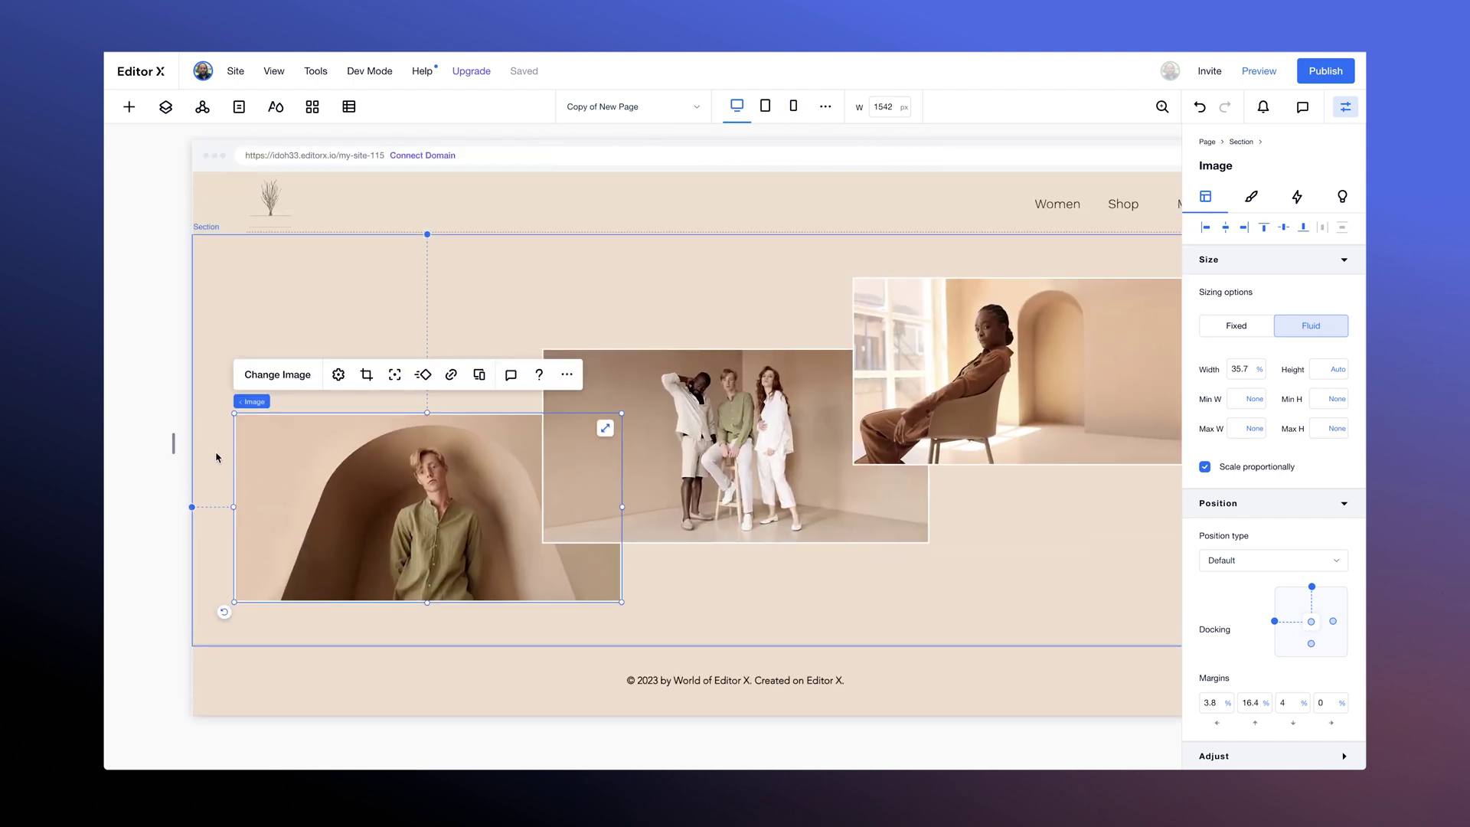
At full desktop width, add a Heading 1 reading '2022' and move it left and down.
{"action": "left_click", "coordinate": [723, 111]}
{"action": "left_click", "coordinate": [129, 107]}
{"action": "left_click_drag", "start_coordinate": [393, 223], "coordinate": [404, 369]}
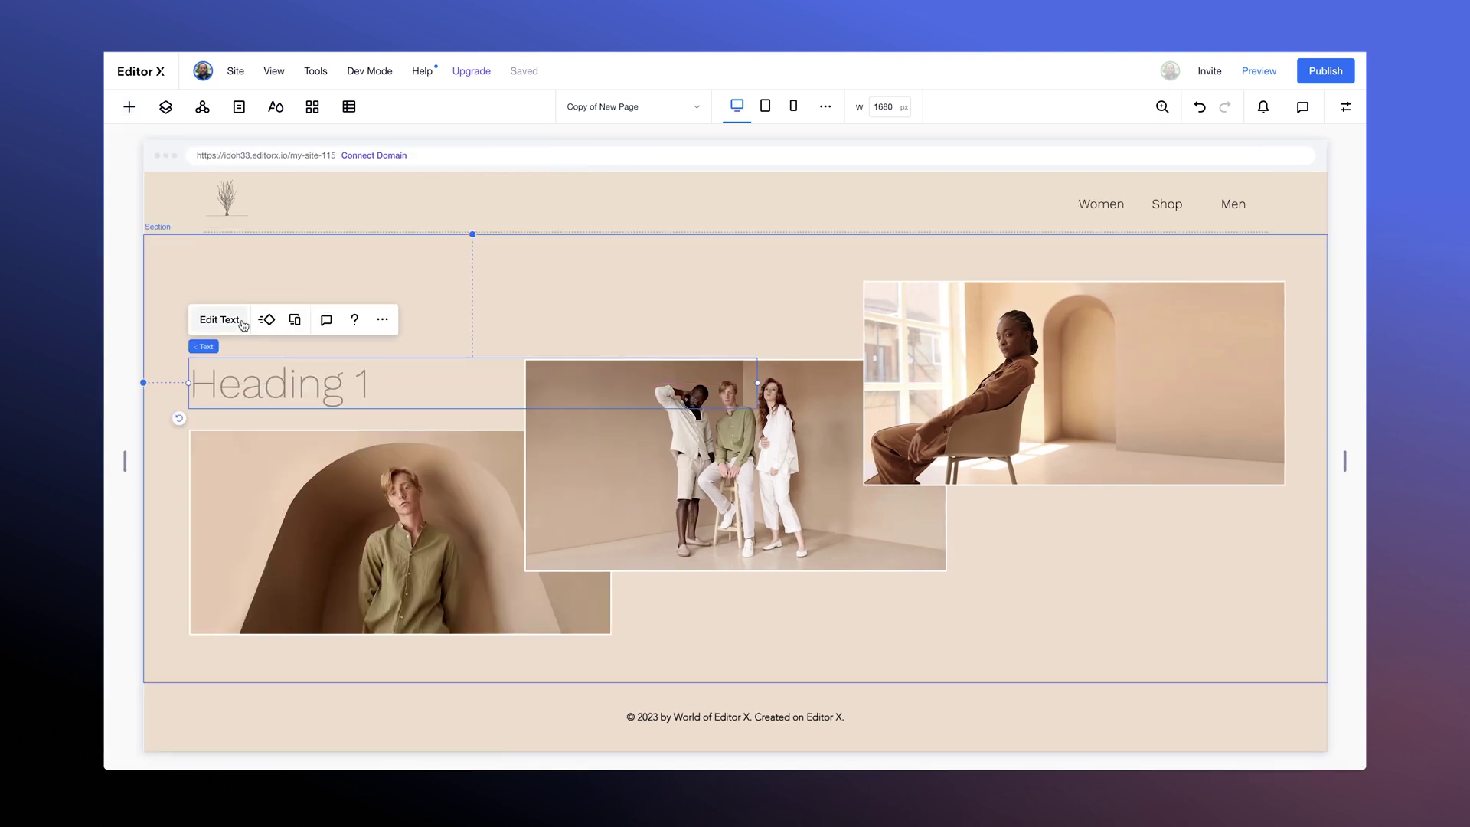
{"action": "double_click", "coordinate": [404, 370]}
{"action": "type", "text": "2022"}
{"action": "key", "text": "Escape"}
{"action": "left_click_drag", "start_coordinate": [310, 370], "coordinate": [260, 381]}
Add a second heading reading 'BERLIN' and move it toward the bottom of the section.
{"action": "key", "text": "ctrl+d"}
{"action": "double_click", "coordinate": [595, 314]}
{"action": "type", "text": "BERLIN"}
{"action": "key", "text": "Escape"}
{"action": "left_click_drag", "start_coordinate": [627, 309], "coordinate": [700, 604]}
Edit the AUTUMN COLLECTION heading and narrow its box to fit the words.
{"action": "double_click", "coordinate": [701, 603]}
{"action": "type", "text": "FA"}
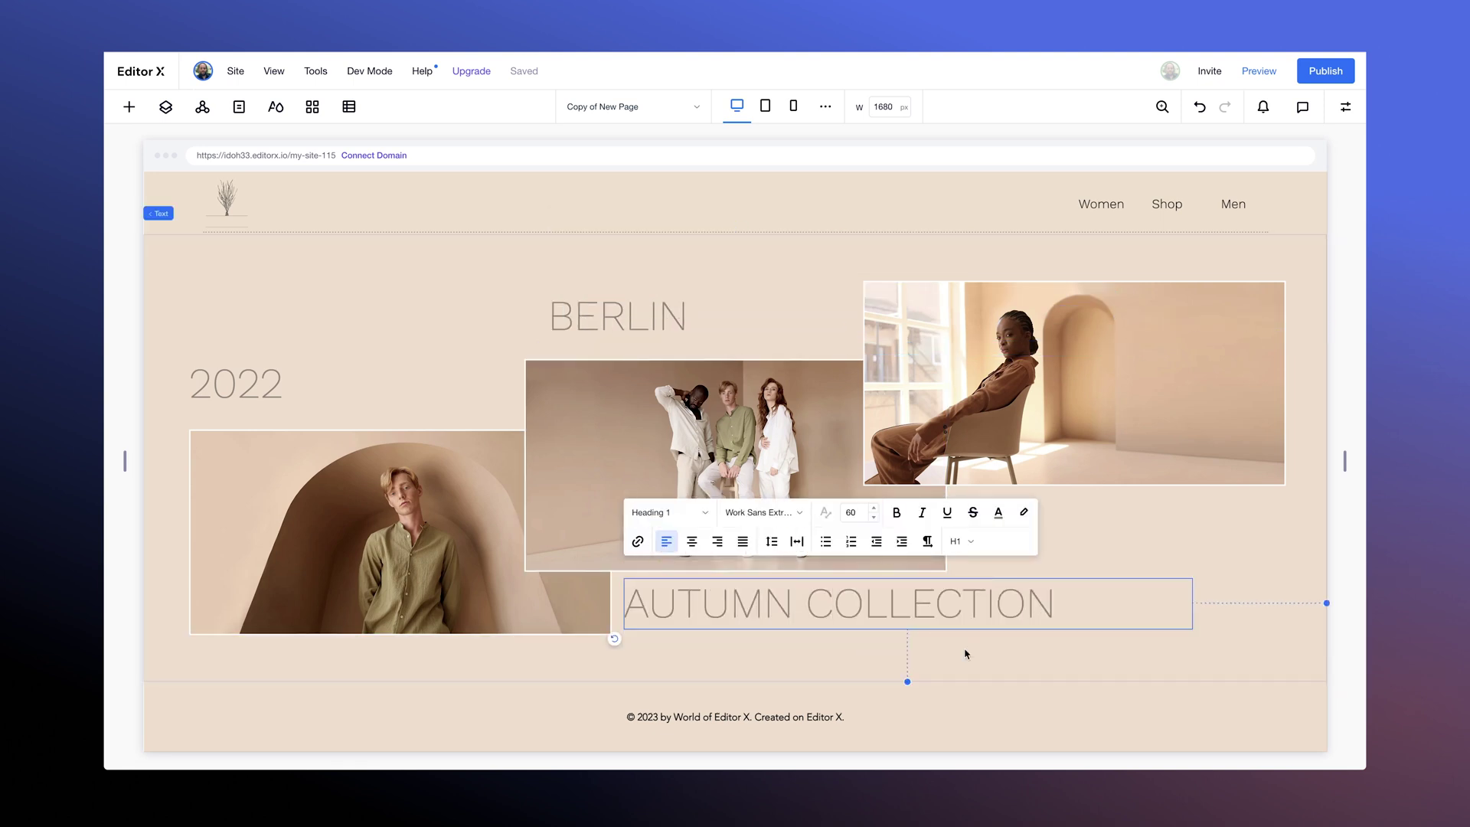
{"action": "key", "text": "Escape"}
{"action": "left_click_drag", "start_coordinate": [1192, 603], "coordinate": [1112, 603]}
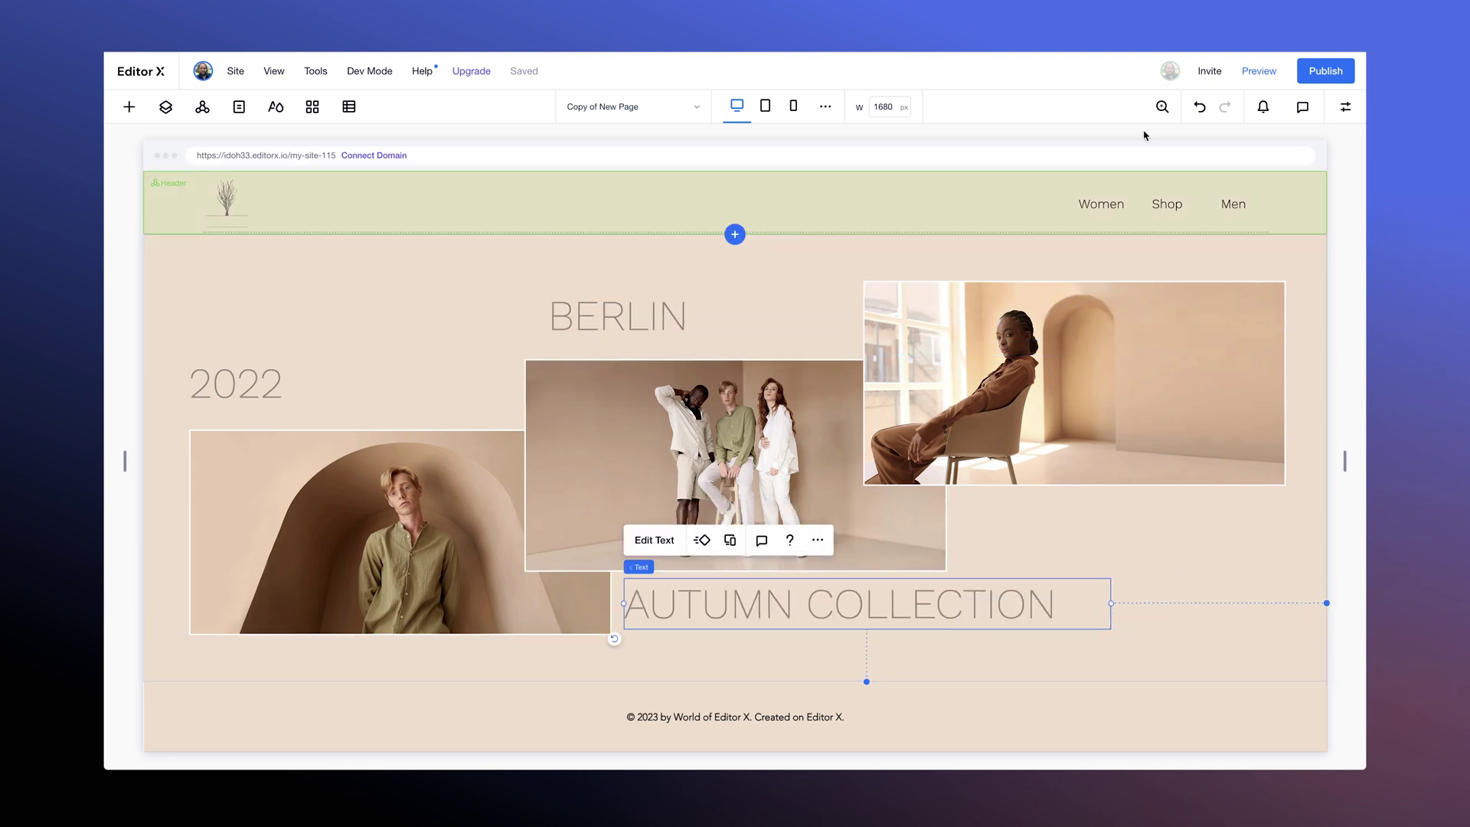
Shrink the BERLIN box, shift it right, and set its top margin in percent.
{"action": "left_click", "coordinate": [1345, 106]}
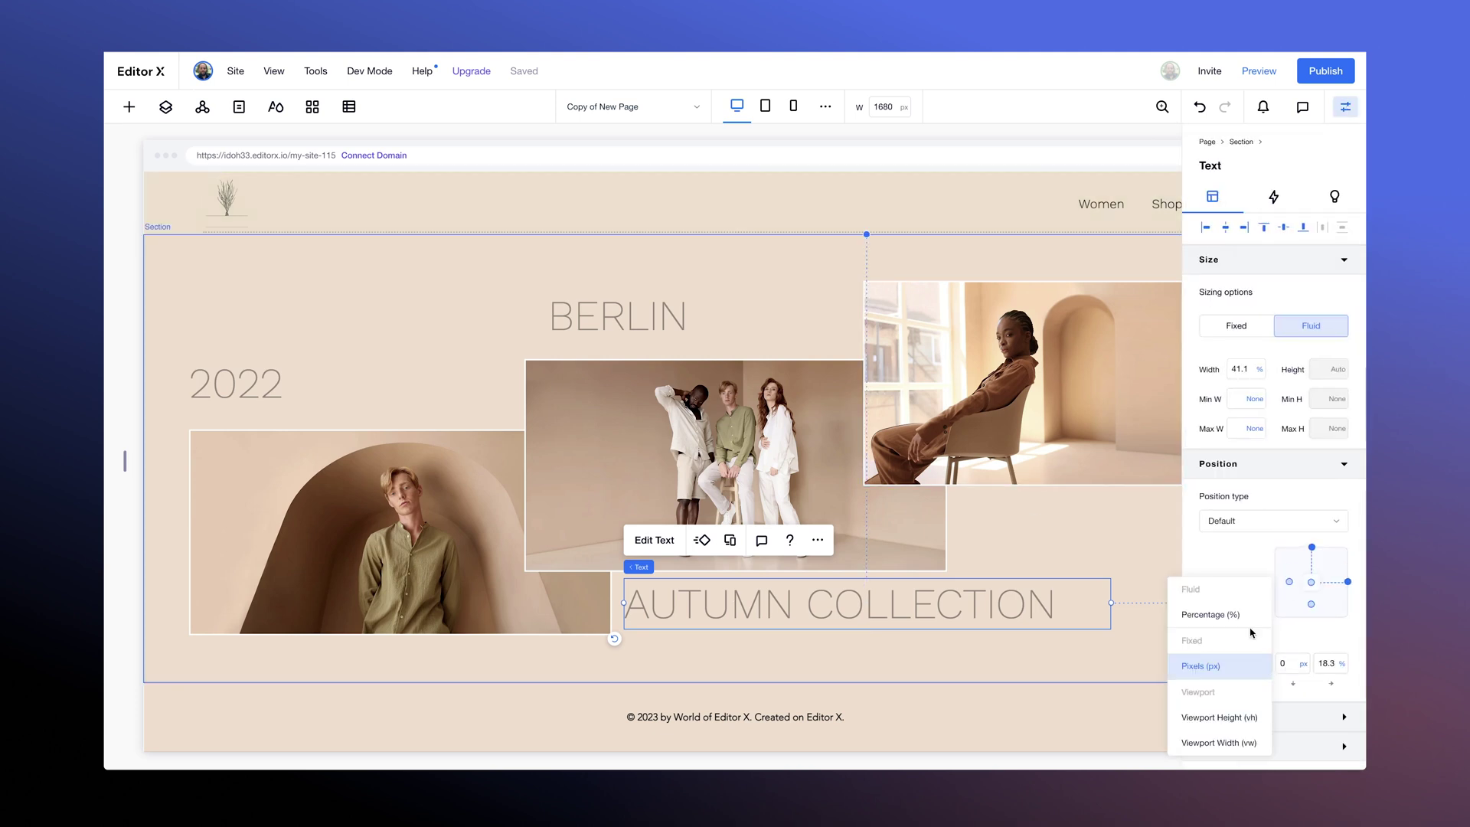
{"action": "left_click", "coordinate": [1108, 323]}
{"action": "left_click_drag", "start_coordinate": [1116, 315], "coordinate": [777, 326]}
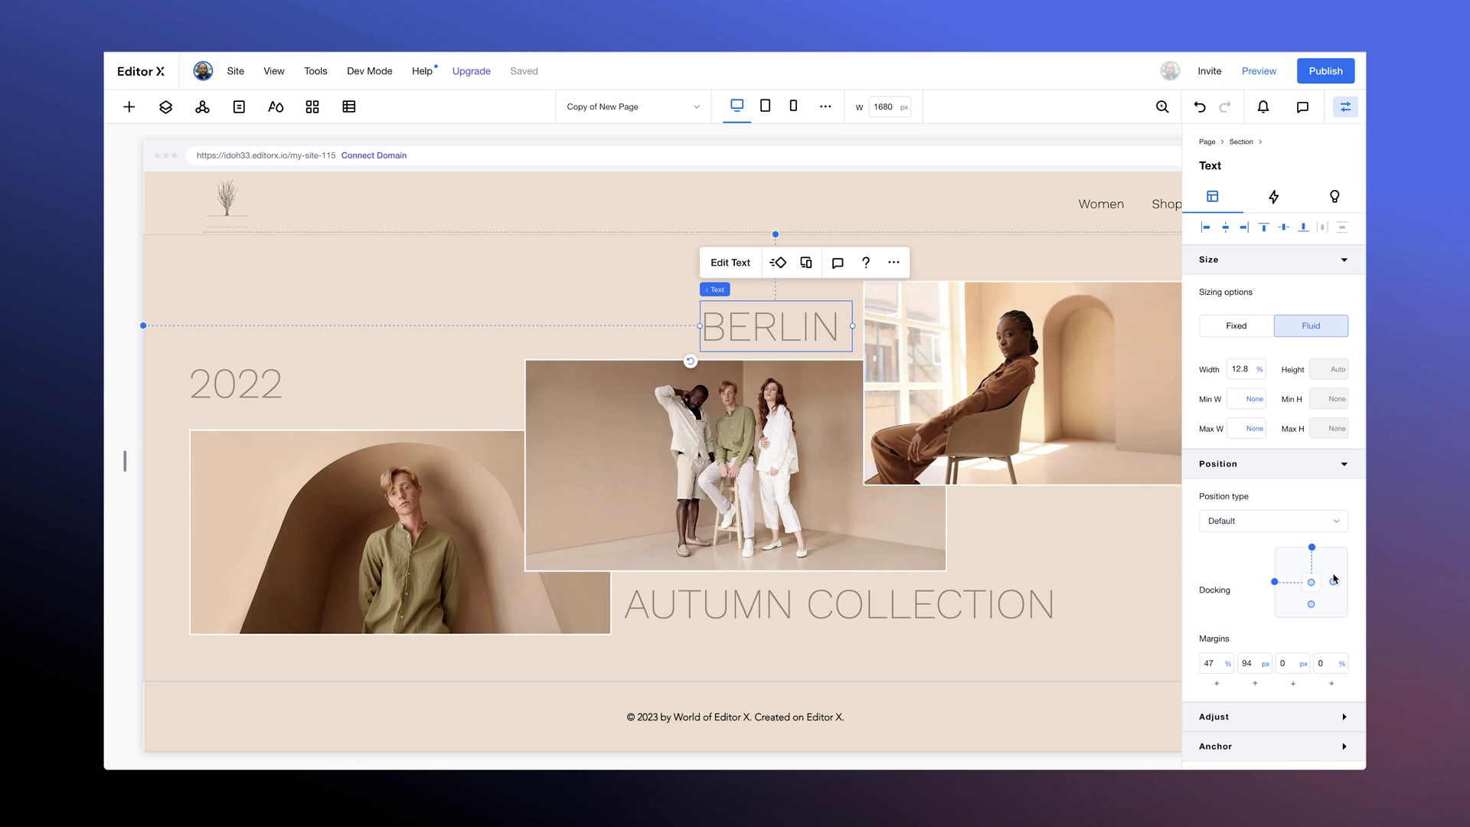
{"action": "left_click", "coordinate": [1266, 663]}
{"action": "left_click", "coordinate": [1245, 626]}
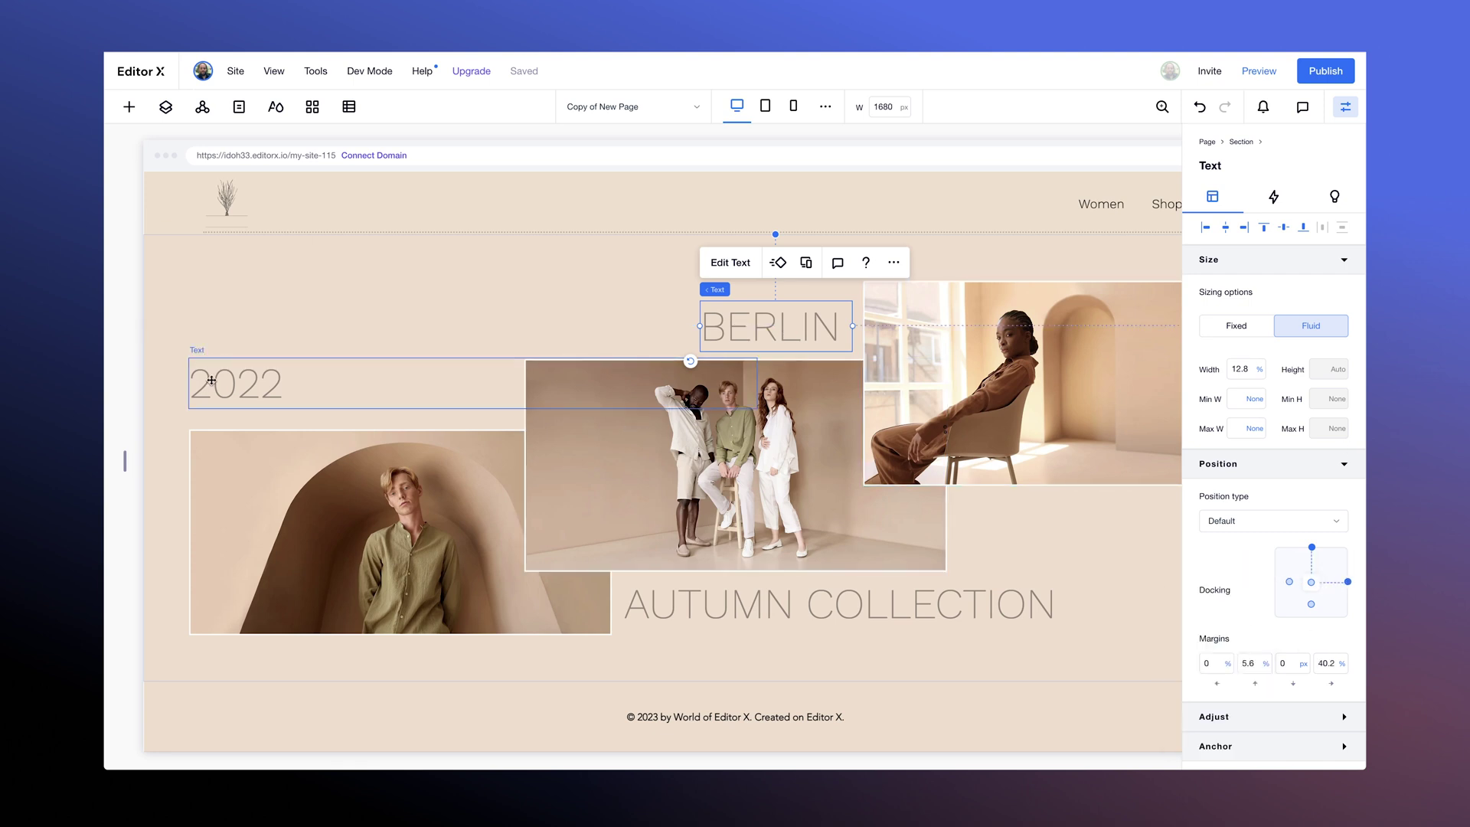
Move 2022 beside the centre photo with a percentage margin, then preview a narrower width.
{"action": "left_click", "coordinate": [211, 380]}
{"action": "left_click_drag", "start_coordinate": [230, 383], "coordinate": [461, 402]}
{"action": "left_click", "coordinate": [1265, 663]}
{"action": "left_click", "coordinate": [1247, 625]}
{"action": "left_click", "coordinate": [1345, 106]}
{"action": "mouse_move", "coordinate": [127, 464]}
{"action": "left_mouse_down"}
{"action": "mouse_move", "coordinate": [345, 467]}
{"action": "mouse_move", "coordinate": [124, 464]}
{"action": "left_mouse_up"}
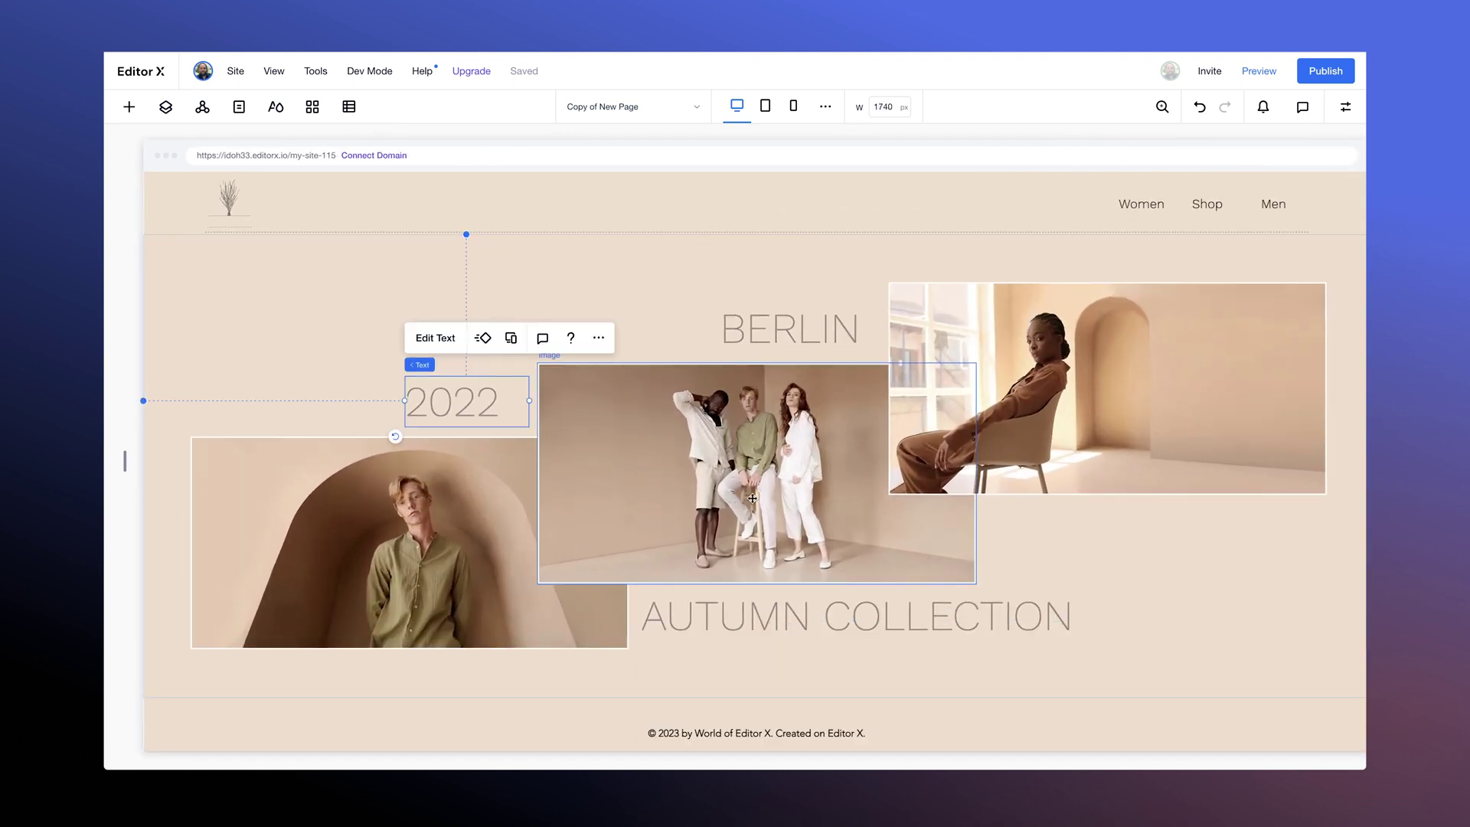
Turn on Scale Text for BERLIN with an 80 px maximum and widen its box.
{"action": "left_click", "coordinate": [796, 321]}
{"action": "left_click", "coordinate": [741, 264]}
{"action": "left_click", "coordinate": [903, 236]}
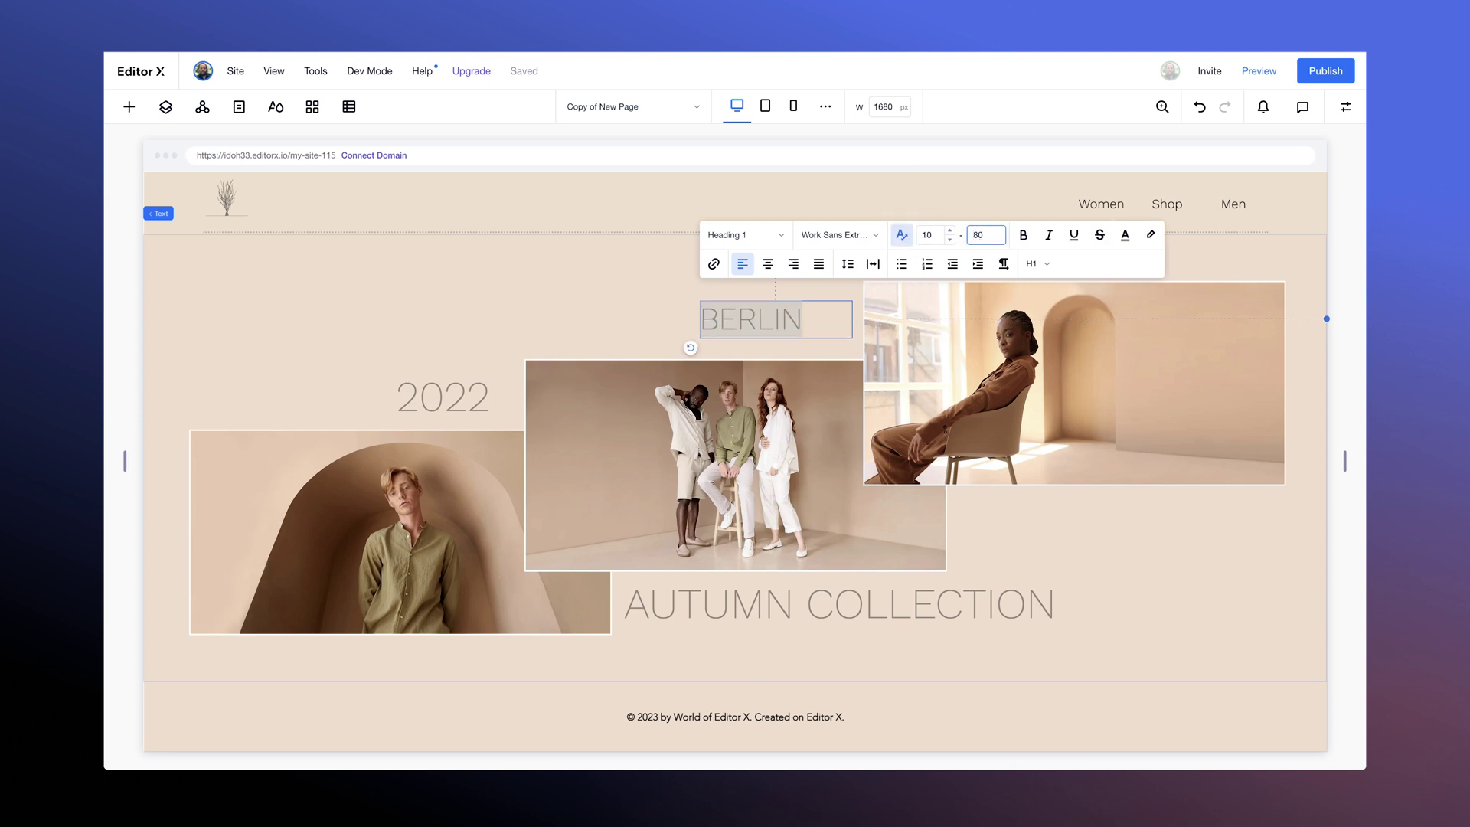
{"action": "key", "text": "Return"}
{"action": "left_click", "coordinate": [925, 366]}
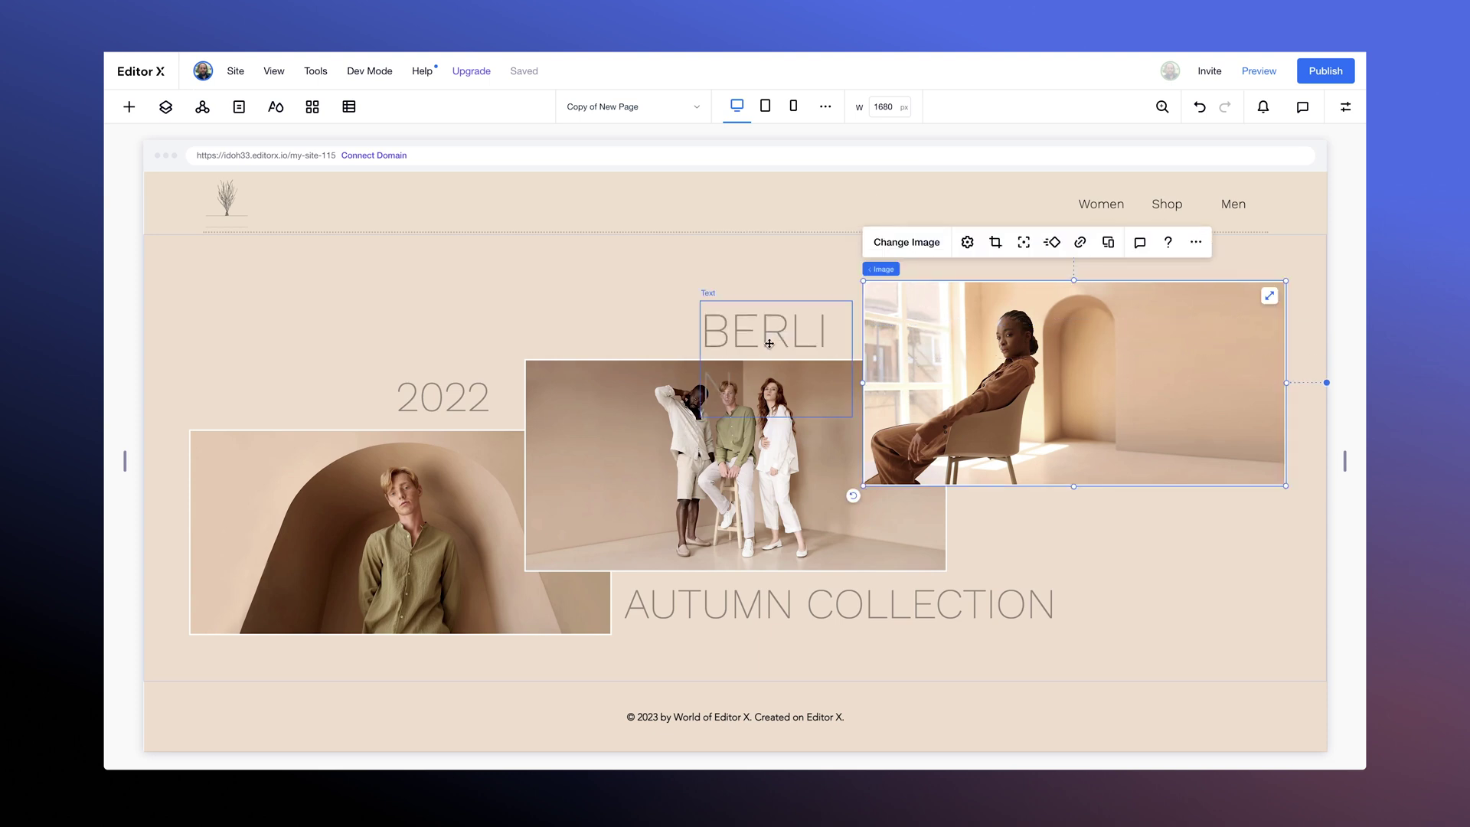
{"action": "left_click", "coordinate": [843, 359]}
{"action": "left_click_drag", "start_coordinate": [854, 358], "coordinate": [814, 333]}
Make AUTUMN COLLECTION scale text up to 80 px and widen it to one line.
{"action": "left_click", "coordinate": [827, 605]}
{"action": "double_click", "coordinate": [827, 605]}
{"action": "left_click", "coordinate": [827, 513]}
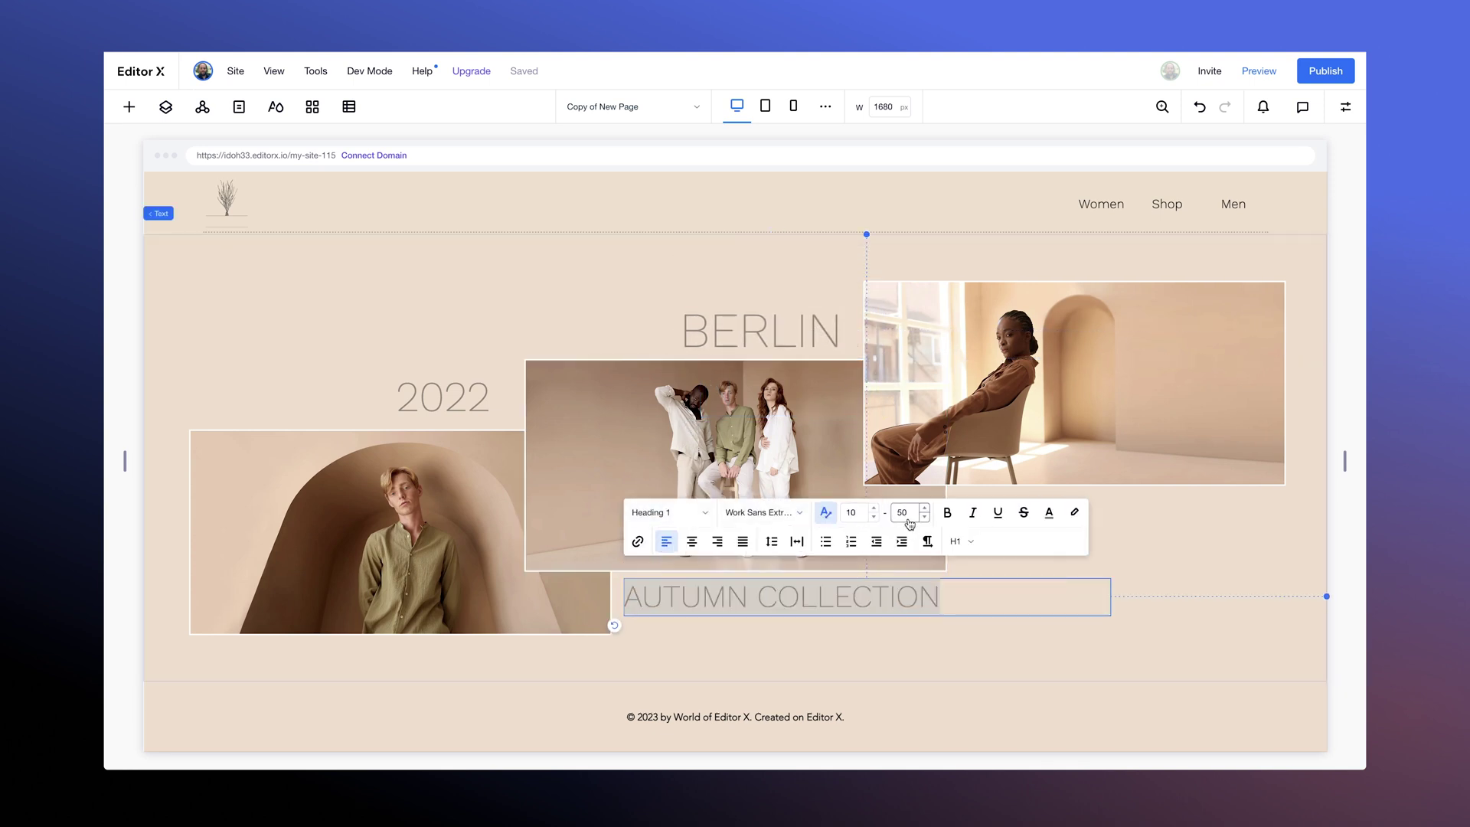
{"action": "type", "text": "80"}
{"action": "key", "text": "Return"}
{"action": "key", "text": "Escape"}
{"action": "left_click_drag", "start_coordinate": [1111, 639], "coordinate": [1154, 628]}
Nudge the 2022 heading up slightly and narrow the page toward tablet width.
{"action": "left_click", "coordinate": [440, 394]}
{"action": "double_click", "coordinate": [440, 394]}
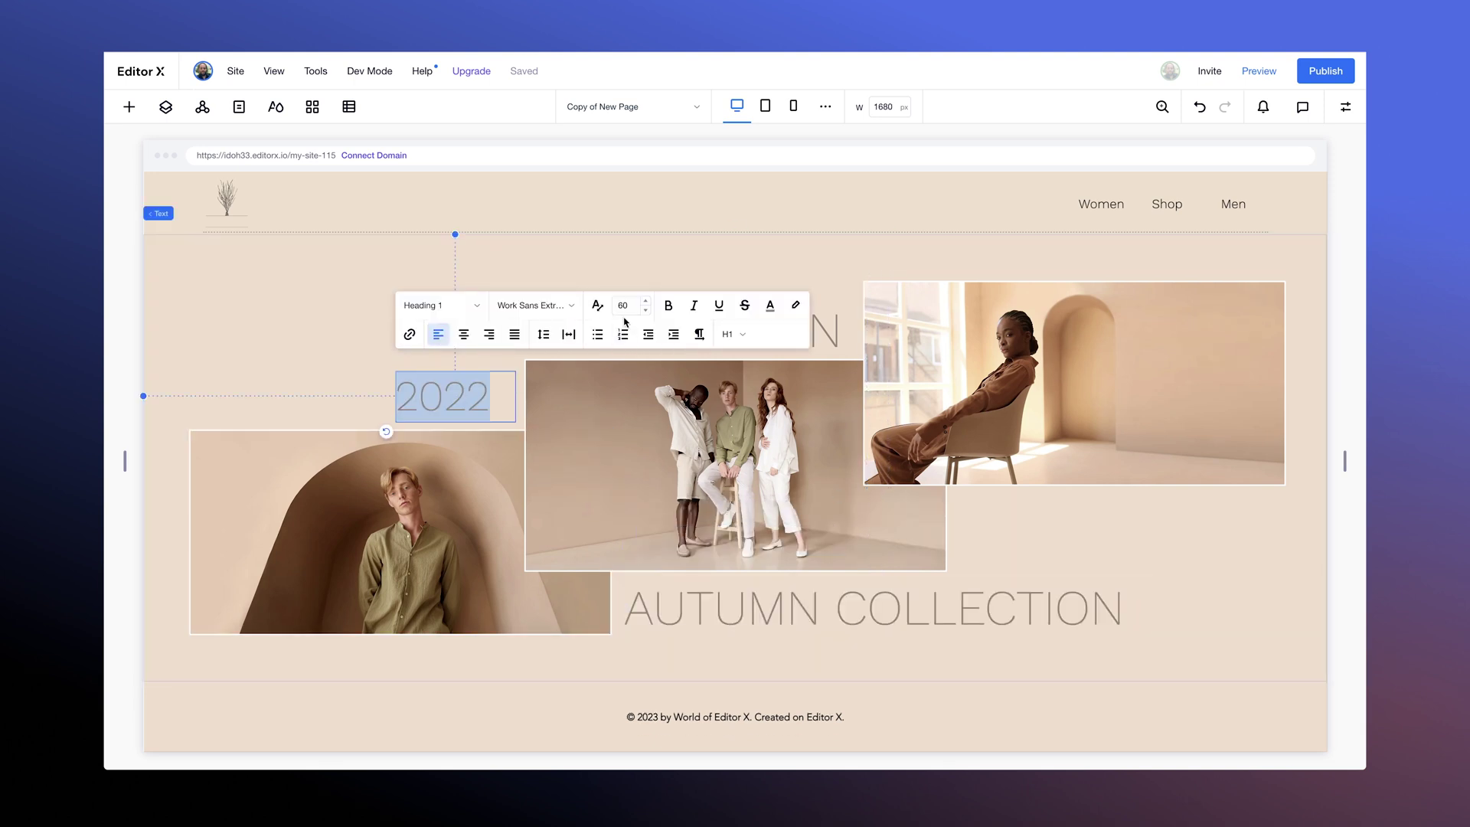
{"action": "key", "text": "Escape"}
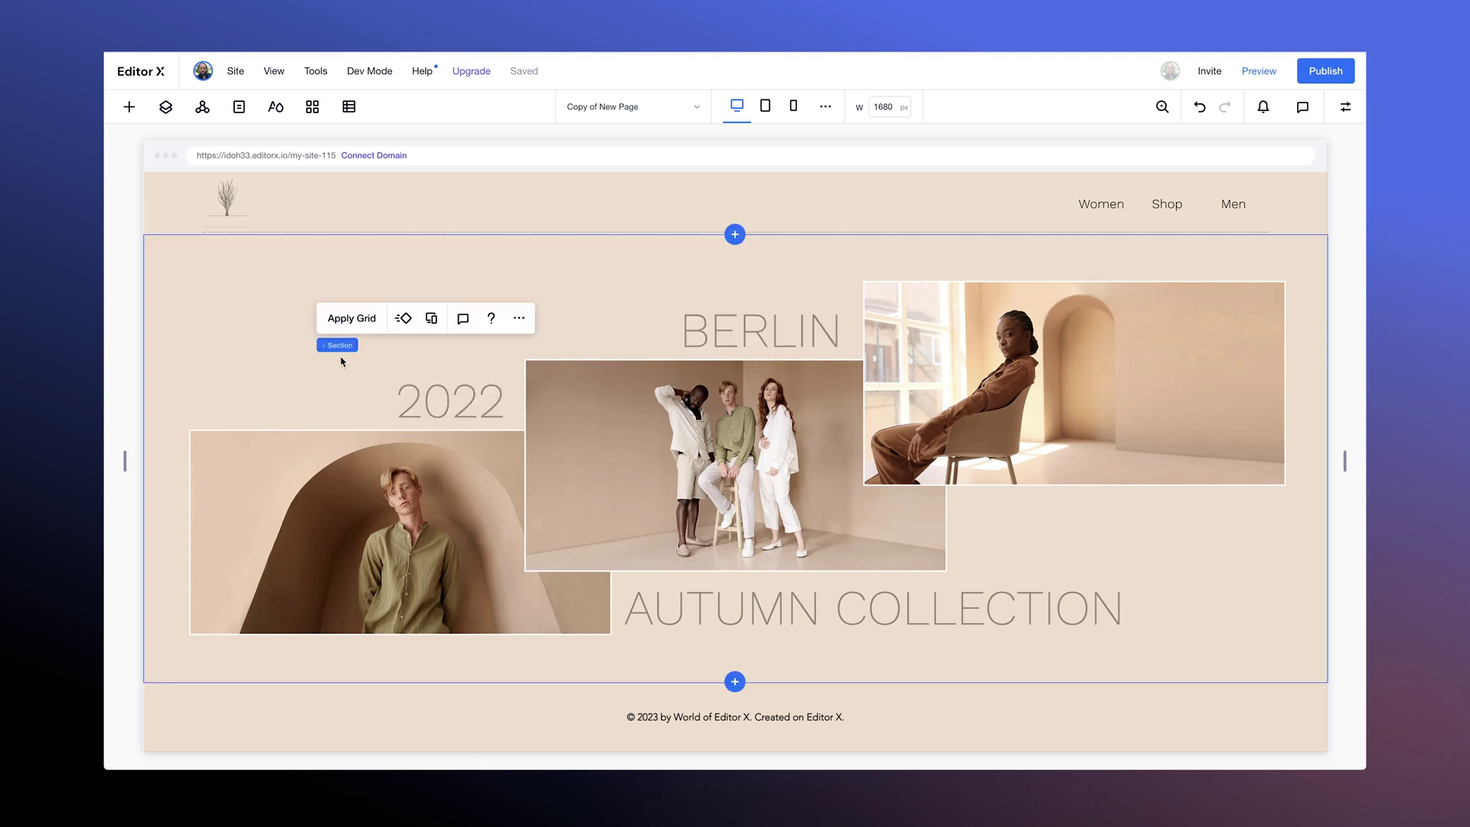
{"action": "left_click_drag", "start_coordinate": [455, 410], "coordinate": [456, 400]}
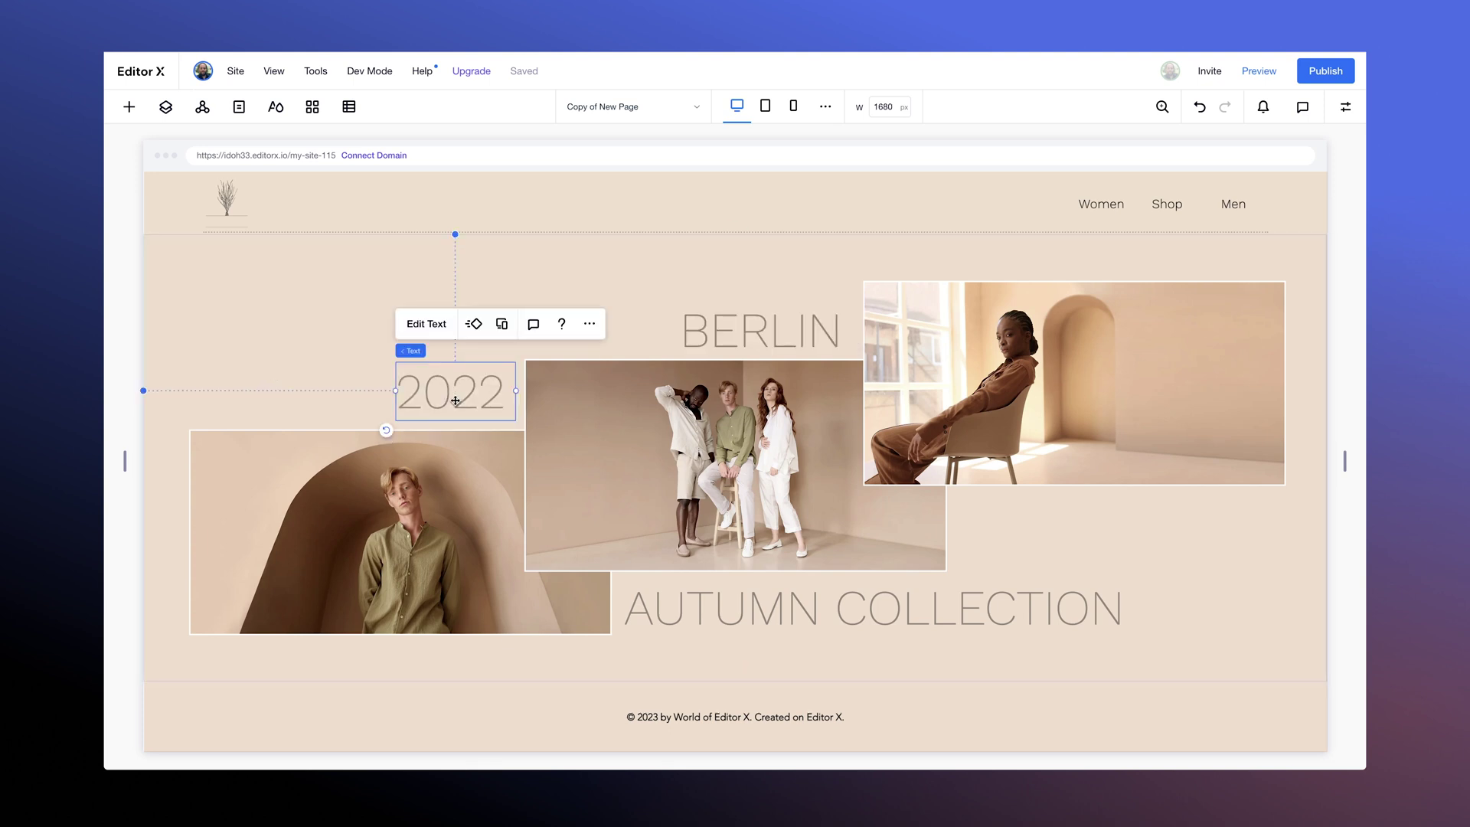
{"action": "left_click_drag", "start_coordinate": [126, 463], "coordinate": [202, 497]}
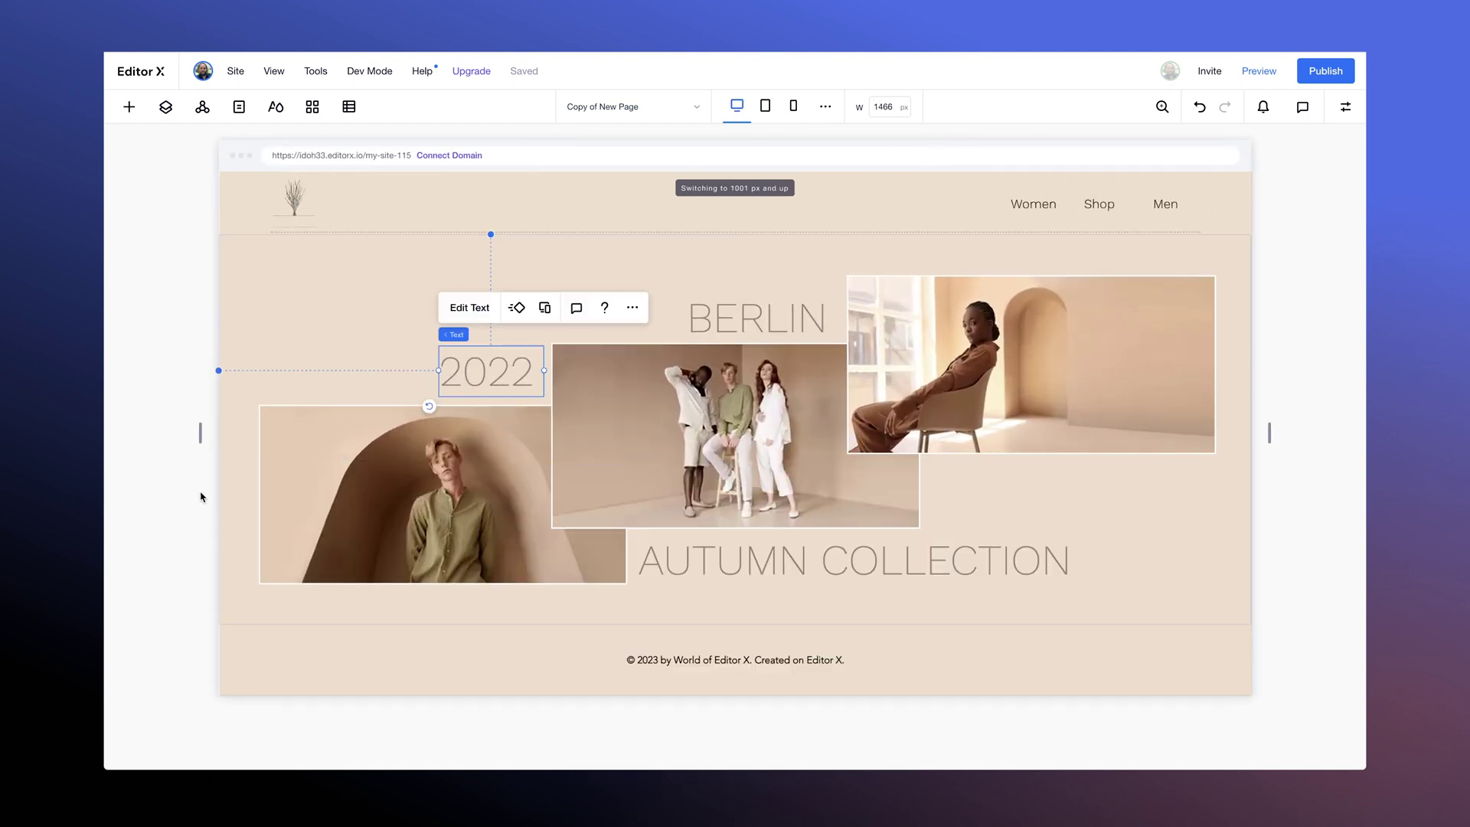
Switch to the 768 px tablet breakpoint.
{"action": "left_click", "coordinate": [766, 107]}
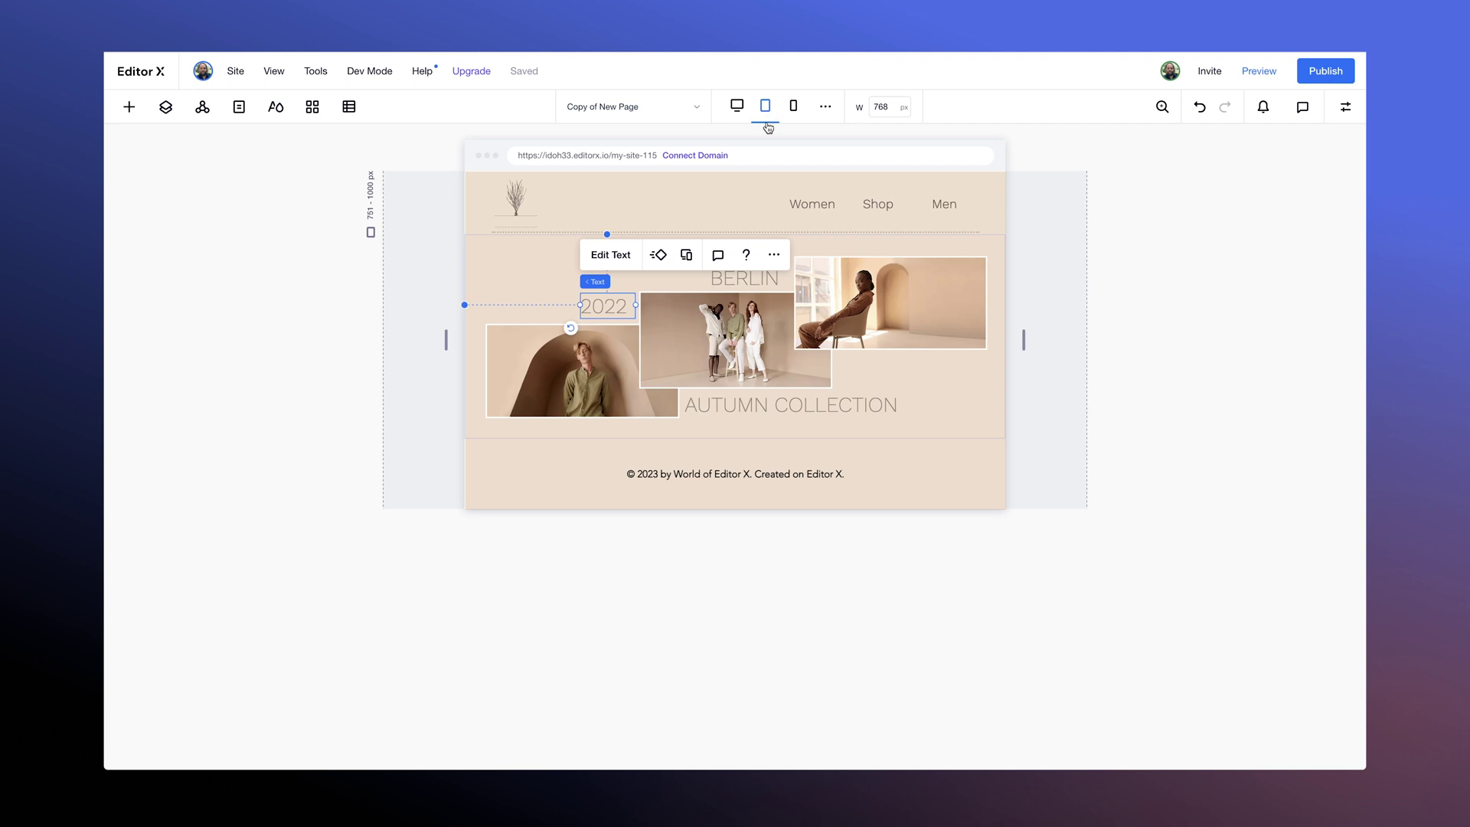
Heighten the section and restagger the photos, with the green-shirt portrait larger at lower centre.
{"action": "left_click_drag", "start_coordinate": [786, 441], "coordinate": [801, 741]}
{"action": "left_click_drag", "start_coordinate": [595, 389], "coordinate": [738, 552]}
{"action": "left_click_drag", "start_coordinate": [709, 376], "coordinate": [553, 408]}
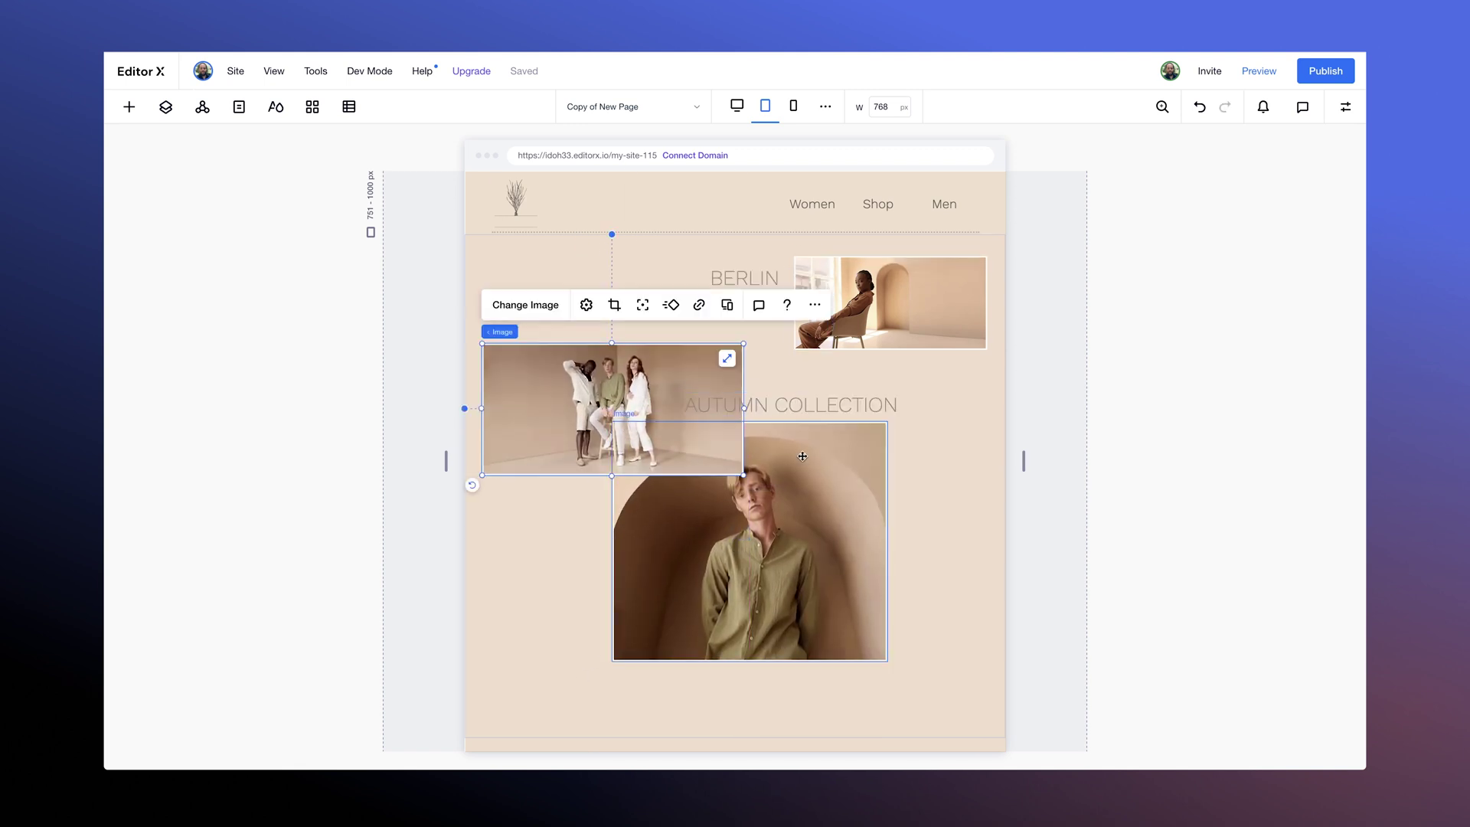
{"action": "left_click_drag", "start_coordinate": [802, 402], "coordinate": [730, 681]}
{"action": "left_click_drag", "start_coordinate": [907, 319], "coordinate": [827, 401]}
{"action": "left_click_drag", "start_coordinate": [904, 338], "coordinate": [970, 311]}
Lower BERLIN slightly and move 2022 to the section's left edge.
{"action": "left_click", "coordinate": [666, 306]}
{"action": "left_click_drag", "start_coordinate": [742, 278], "coordinate": [741, 292]}
{"action": "double_click", "coordinate": [741, 291]}
{"action": "key", "text": "Escape"}
{"action": "left_click", "coordinate": [1345, 107]}
{"action": "left_click", "coordinate": [622, 311]}
{"action": "double_click", "coordinate": [622, 310]}
{"action": "key", "text": "Escape"}
{"action": "left_click_drag", "start_coordinate": [622, 310], "coordinate": [524, 321]}
Enlarge AUTUMN COLLECTION, dock it to the section top with a percentage top margin.
{"action": "double_click", "coordinate": [795, 685]}
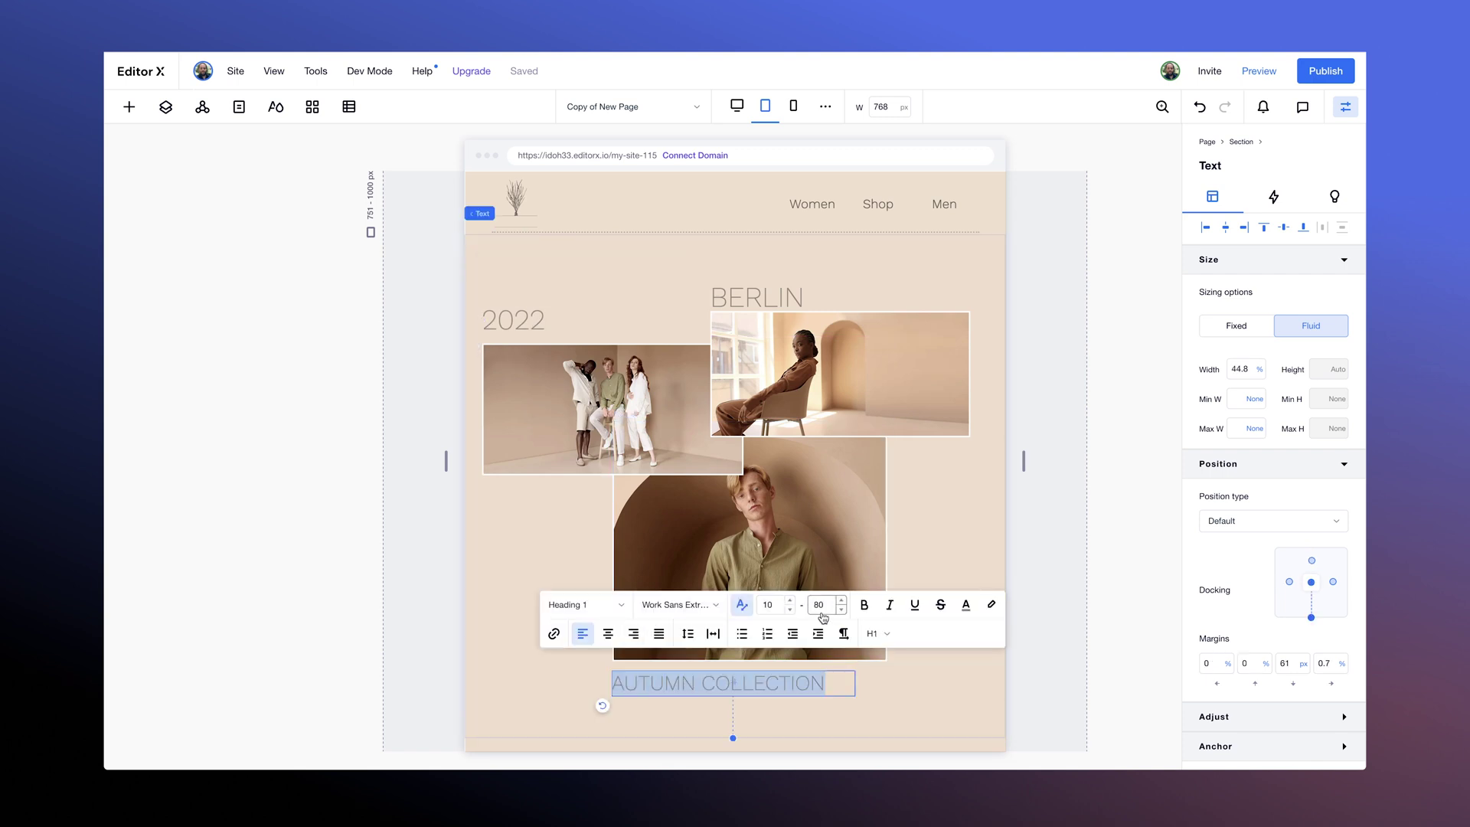
{"action": "key", "text": "Escape"}
{"action": "left_click_drag", "start_coordinate": [826, 672], "coordinate": [916, 655]}
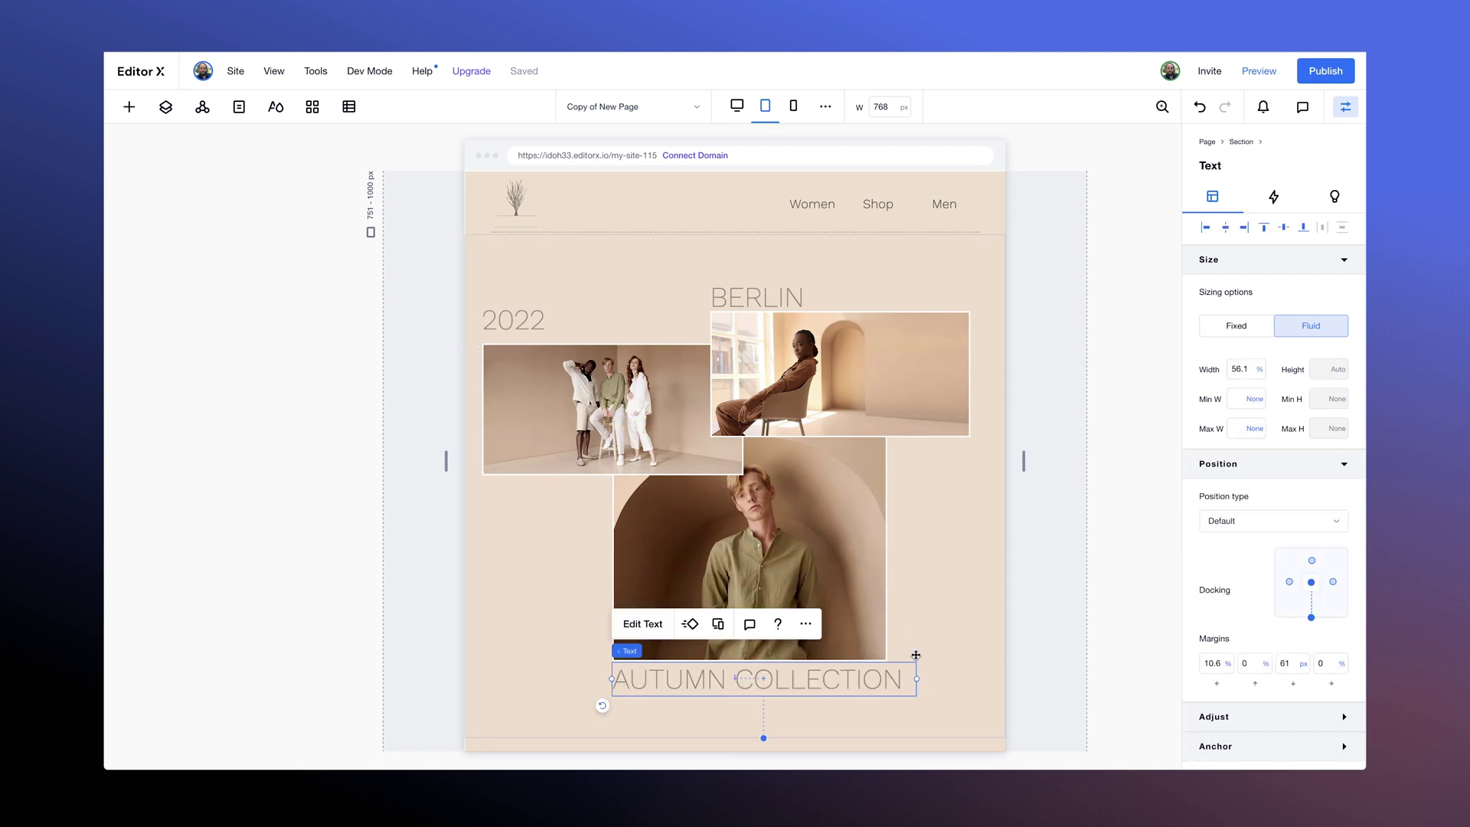
{"action": "left_click", "coordinate": [1312, 559]}
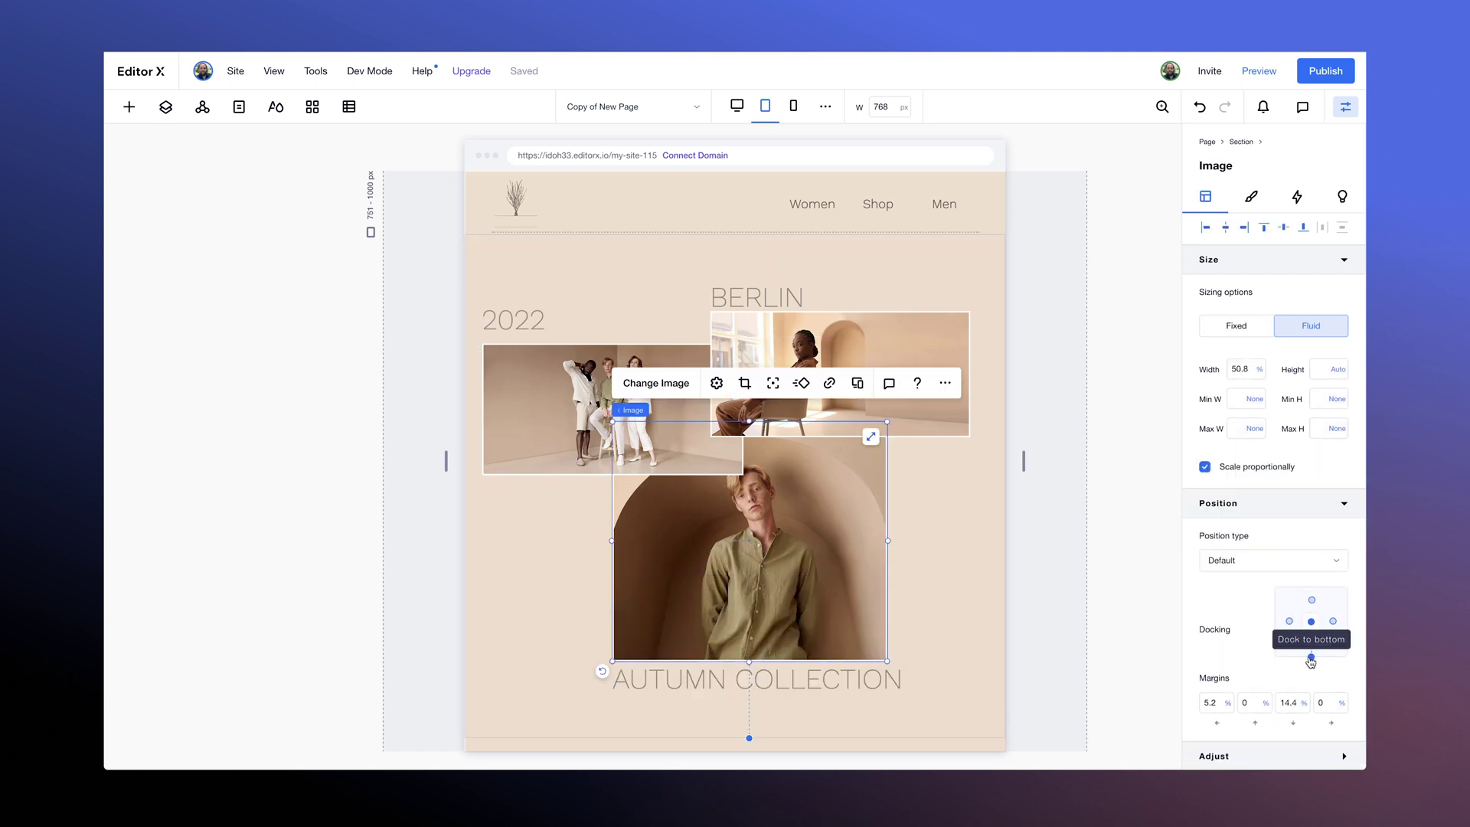
{"action": "left_click", "coordinate": [1264, 703]}
{"action": "left_click", "coordinate": [1247, 660]}
{"action": "left_click", "coordinate": [536, 325]}
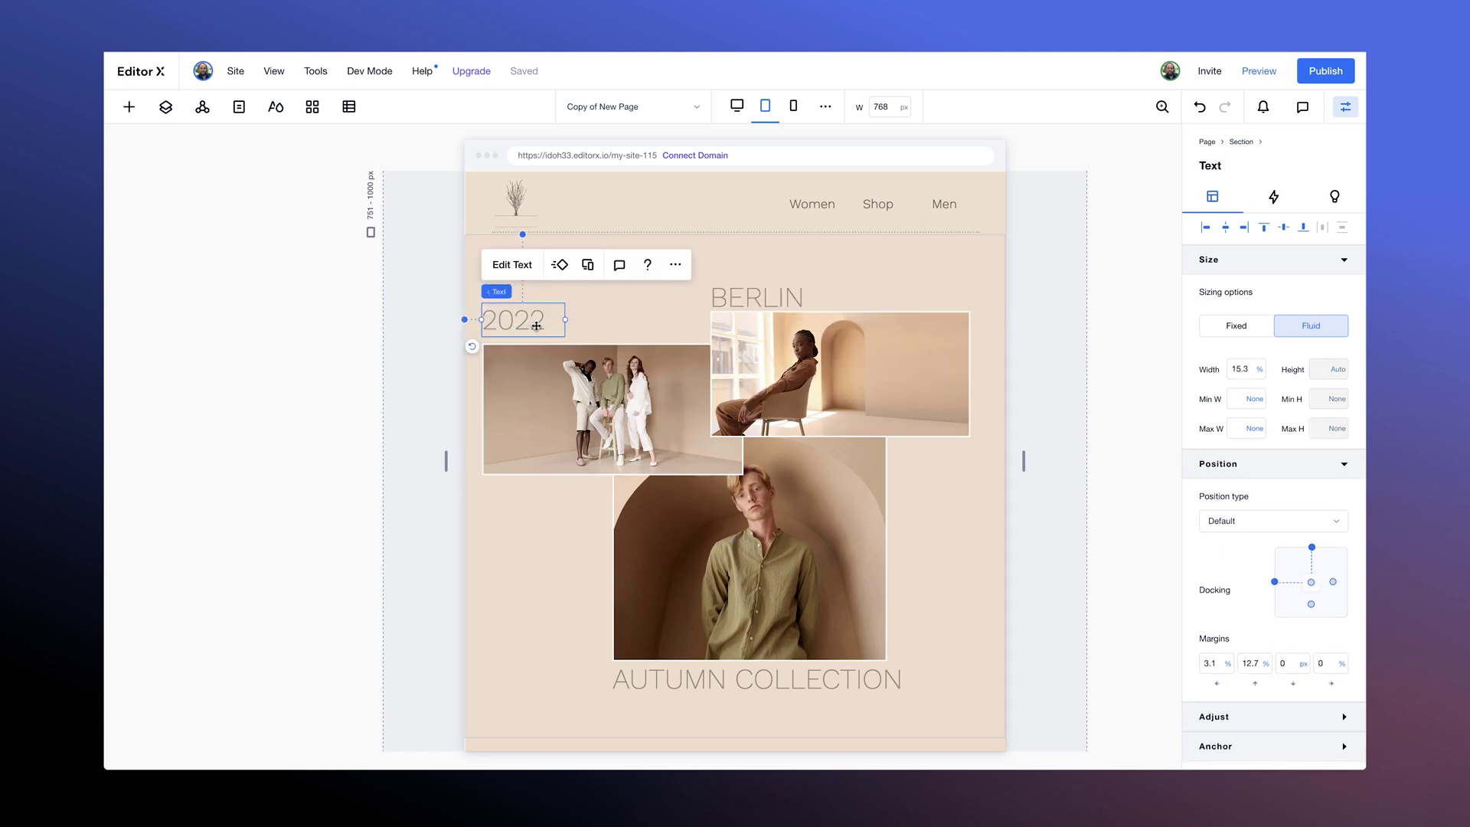
Set the section's Min H to None.
{"action": "left_click", "coordinate": [580, 549]}
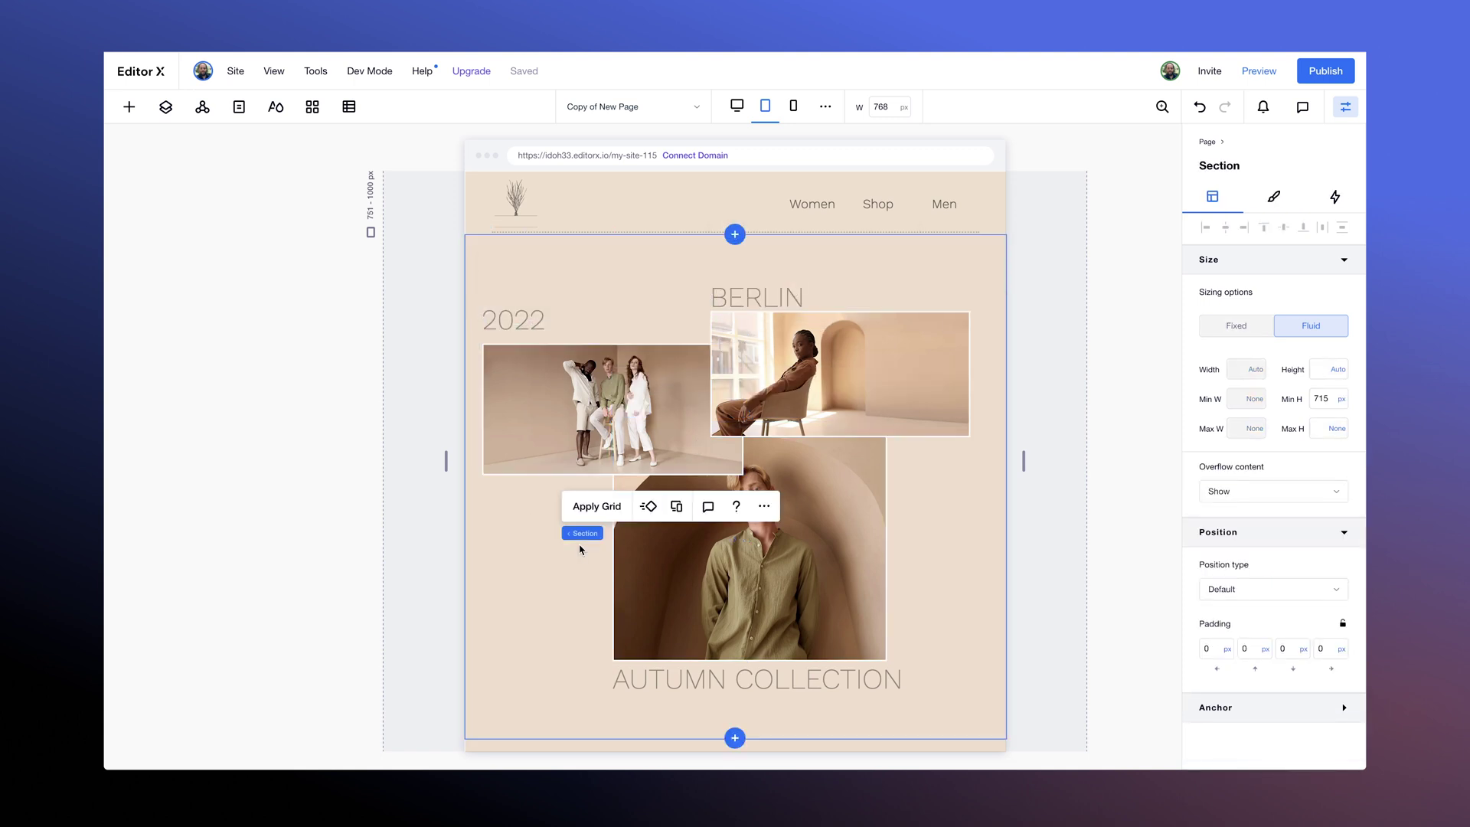
{"action": "left_click", "coordinate": [1342, 403]}
{"action": "left_click", "coordinate": [1316, 357]}
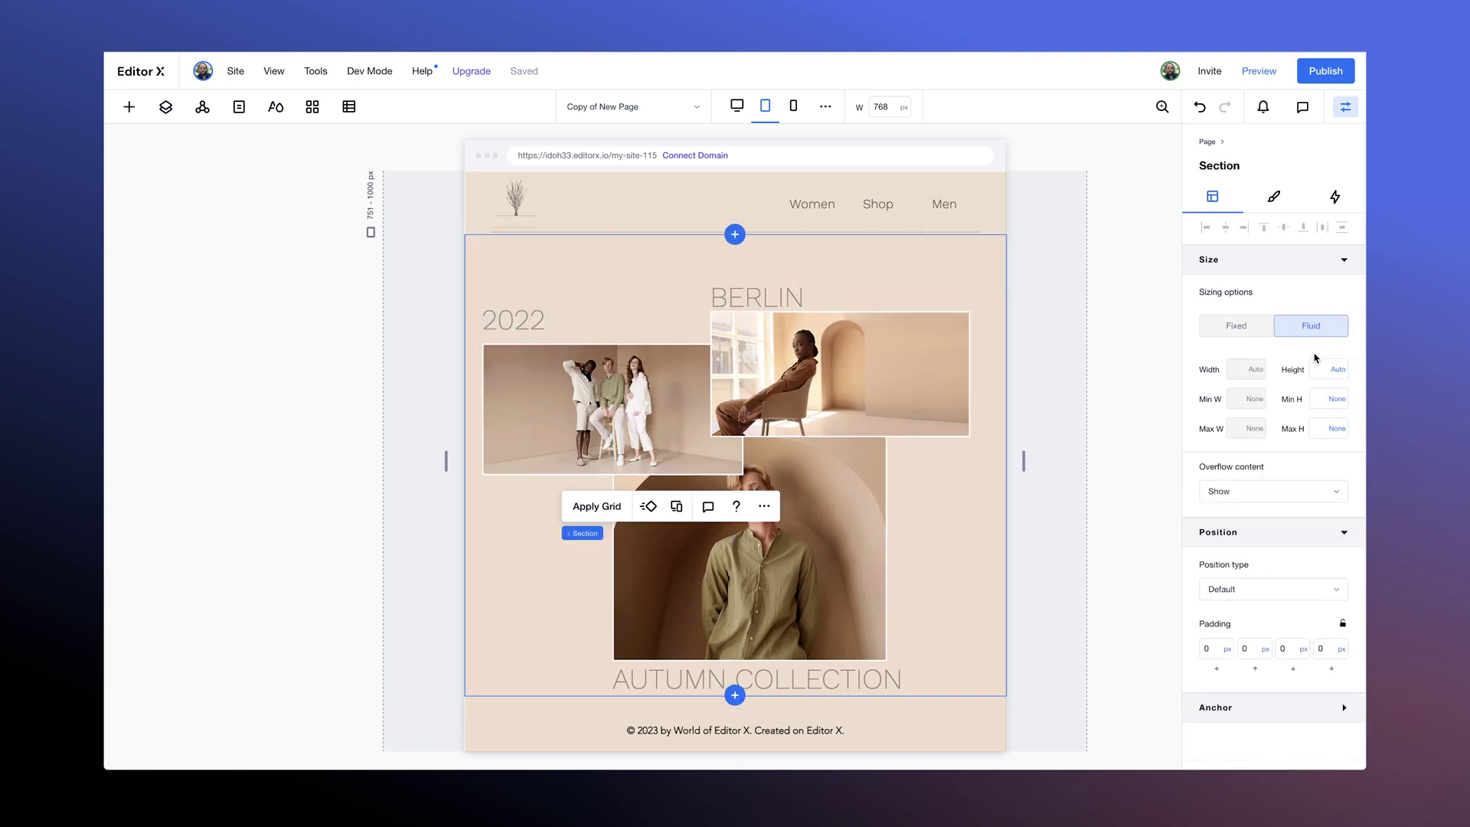
Adjust AUTUMN COLLECTION's bottom margin, widen its box, and test the layout at wider widths.
{"action": "left_click", "coordinate": [781, 678]}
{"action": "left_click", "coordinate": [1292, 665]}
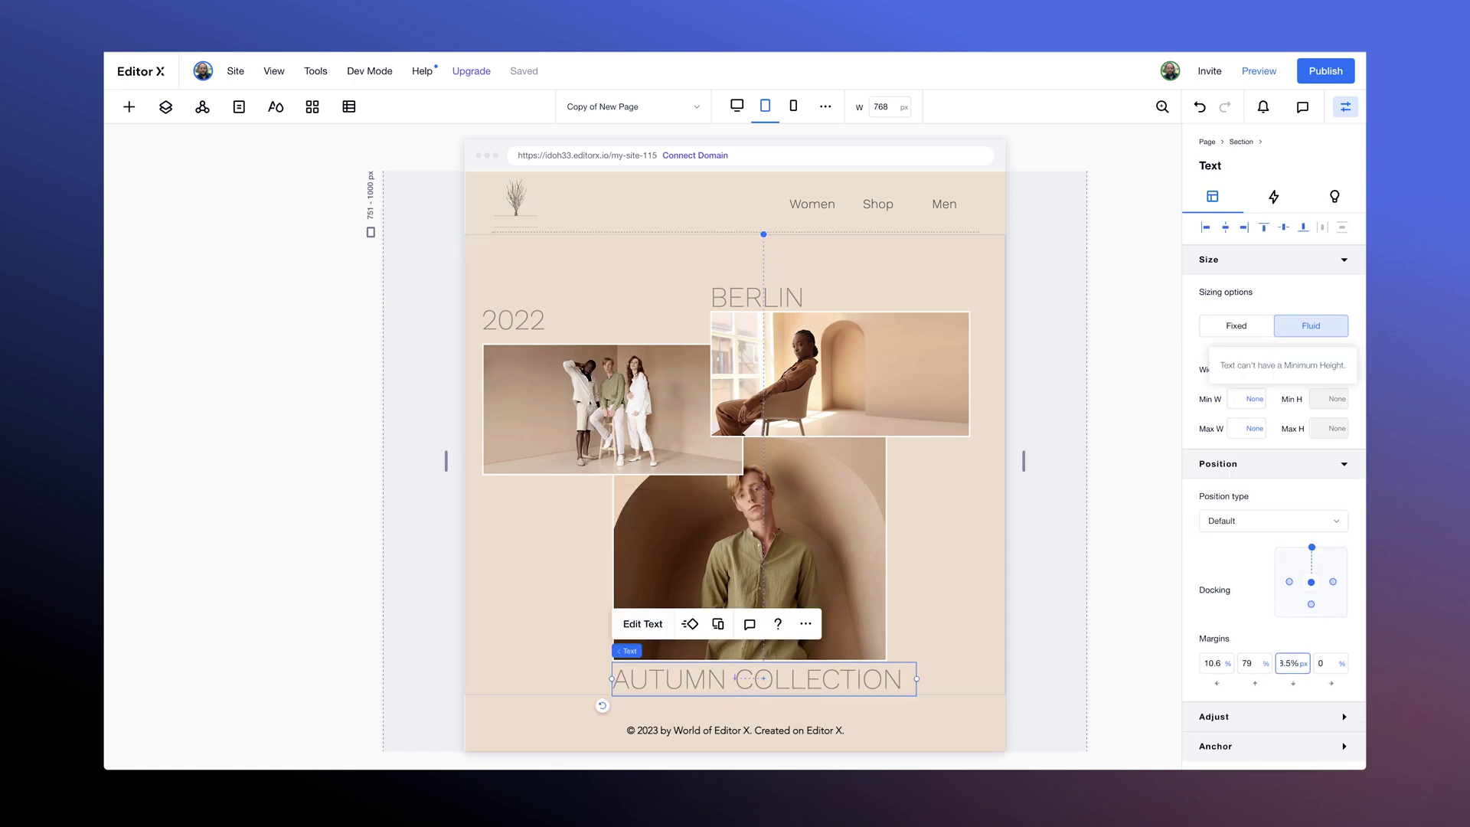
{"action": "scroll", "coordinate": [906, 668], "scroll_direction": "down", "scroll_amount": 1}
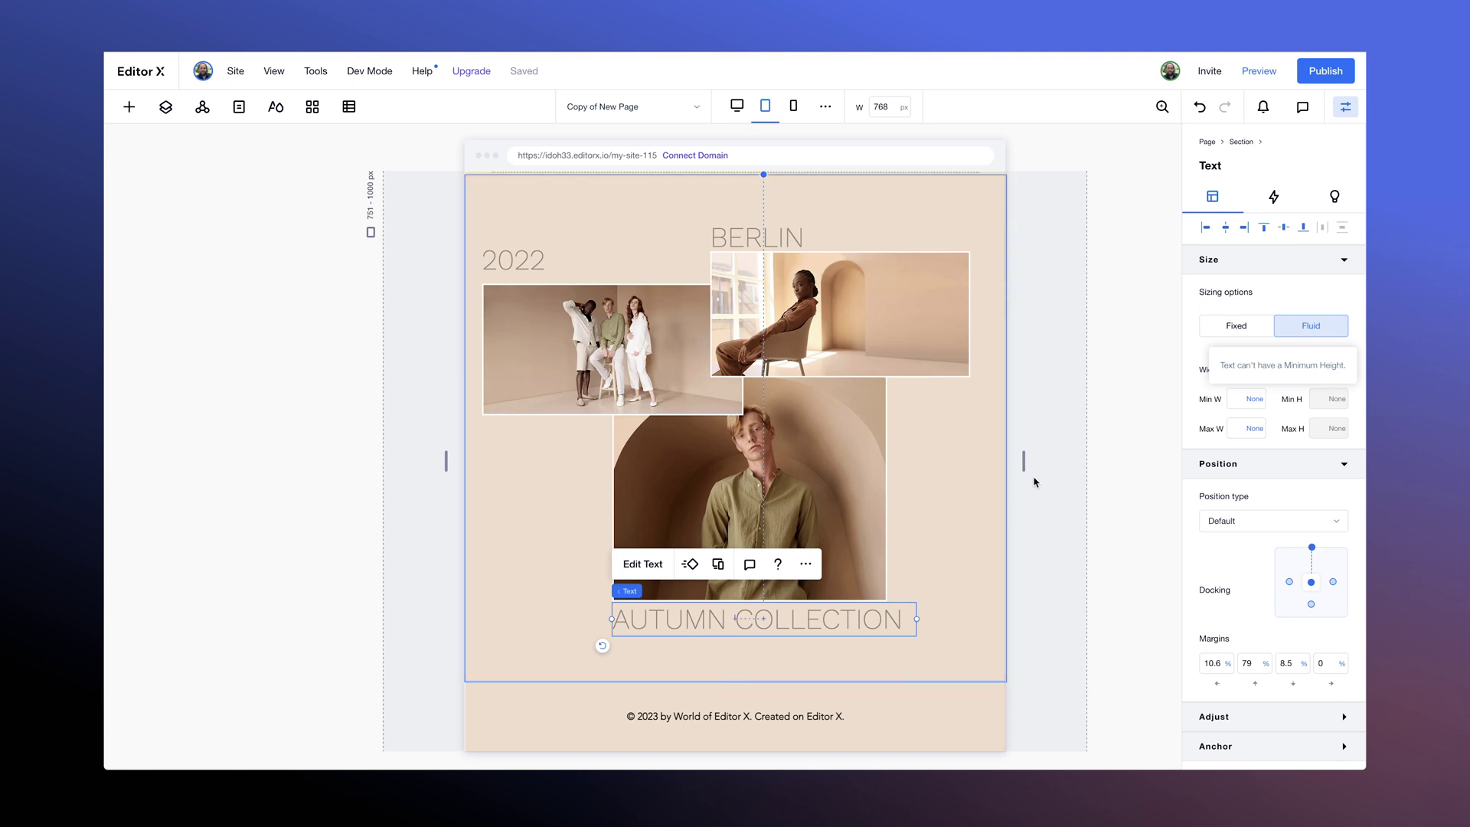
{"action": "mouse_move", "coordinate": [1023, 461]}
{"action": "left_mouse_down"}
{"action": "mouse_move", "coordinate": [1104, 469]}
{"action": "mouse_move", "coordinate": [1018, 468]}
{"action": "left_mouse_up"}
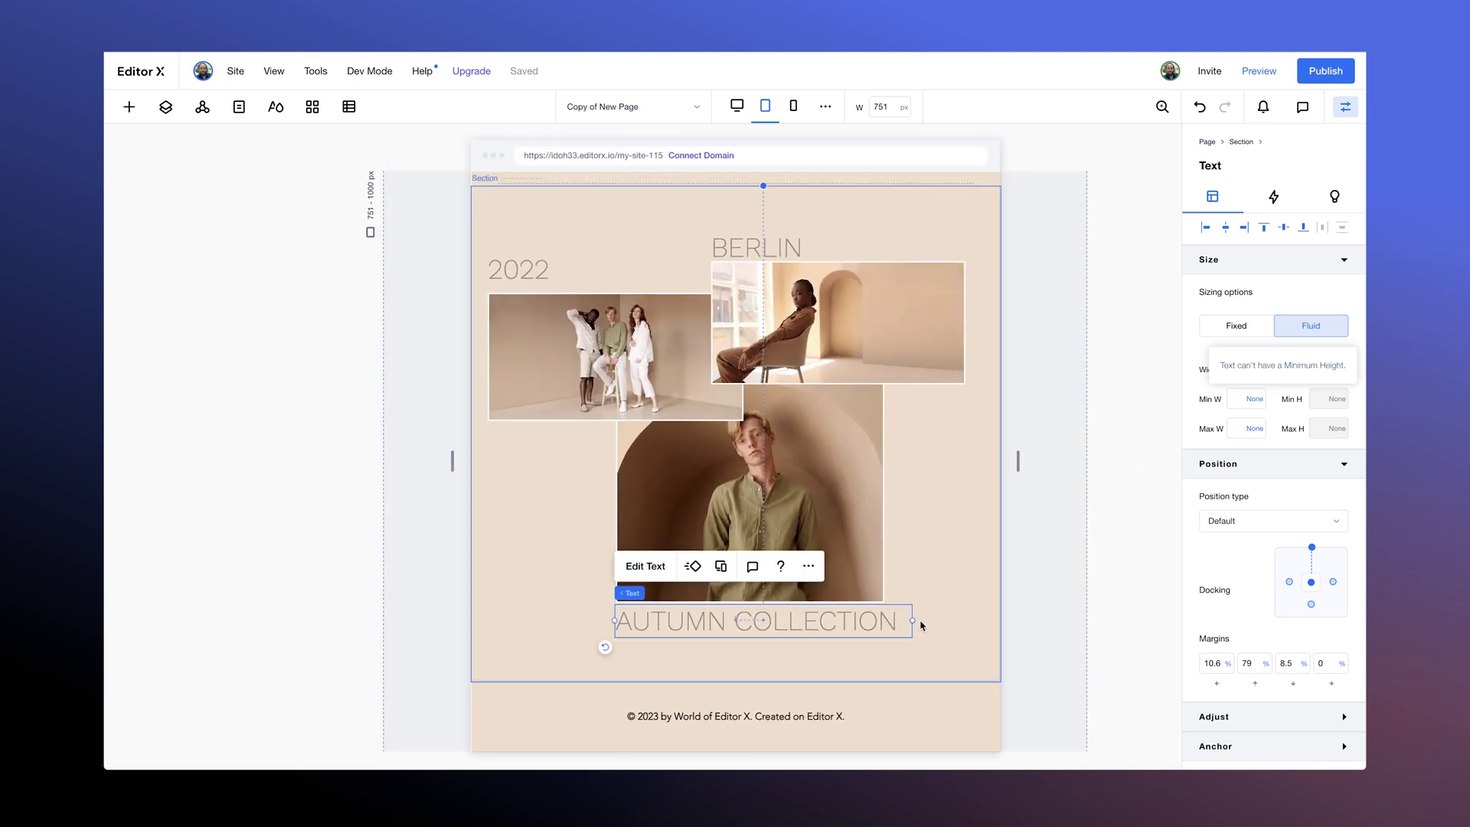
{"action": "left_click_drag", "start_coordinate": [910, 619], "coordinate": [936, 621]}
{"action": "mouse_move", "coordinate": [1018, 461]}
{"action": "left_mouse_down"}
{"action": "mouse_move", "coordinate": [1082, 479]}
{"action": "mouse_move", "coordinate": [987, 462]}
{"action": "mouse_move", "coordinate": [1107, 462]}
{"action": "mouse_move", "coordinate": [998, 459]}
{"action": "left_mouse_up"}
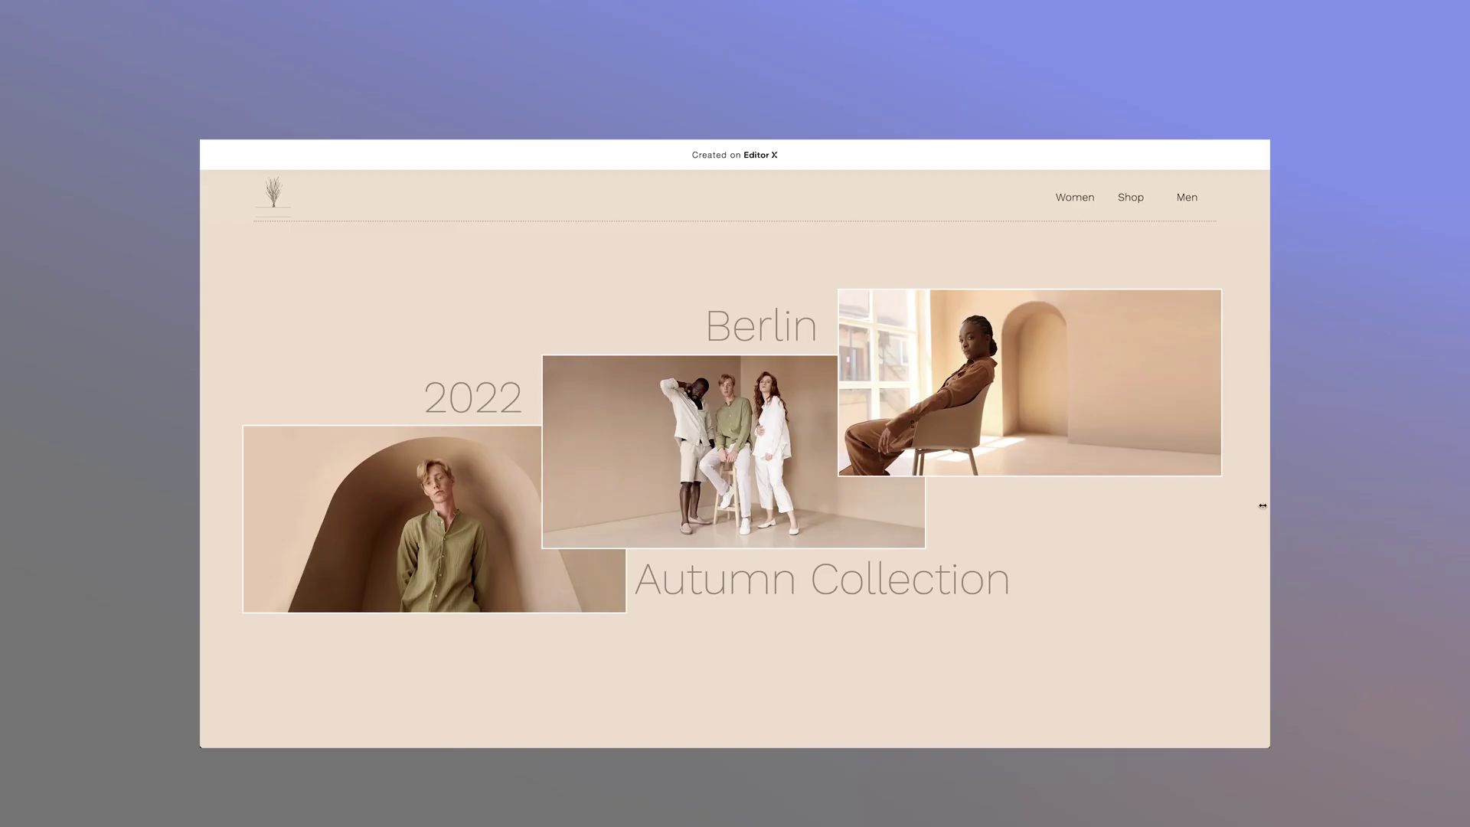
Narrow the live site's browser window to phone width to check the restacked layout.
{"action": "left_click_drag", "start_coordinate": [1263, 505], "coordinate": [569, 440]}
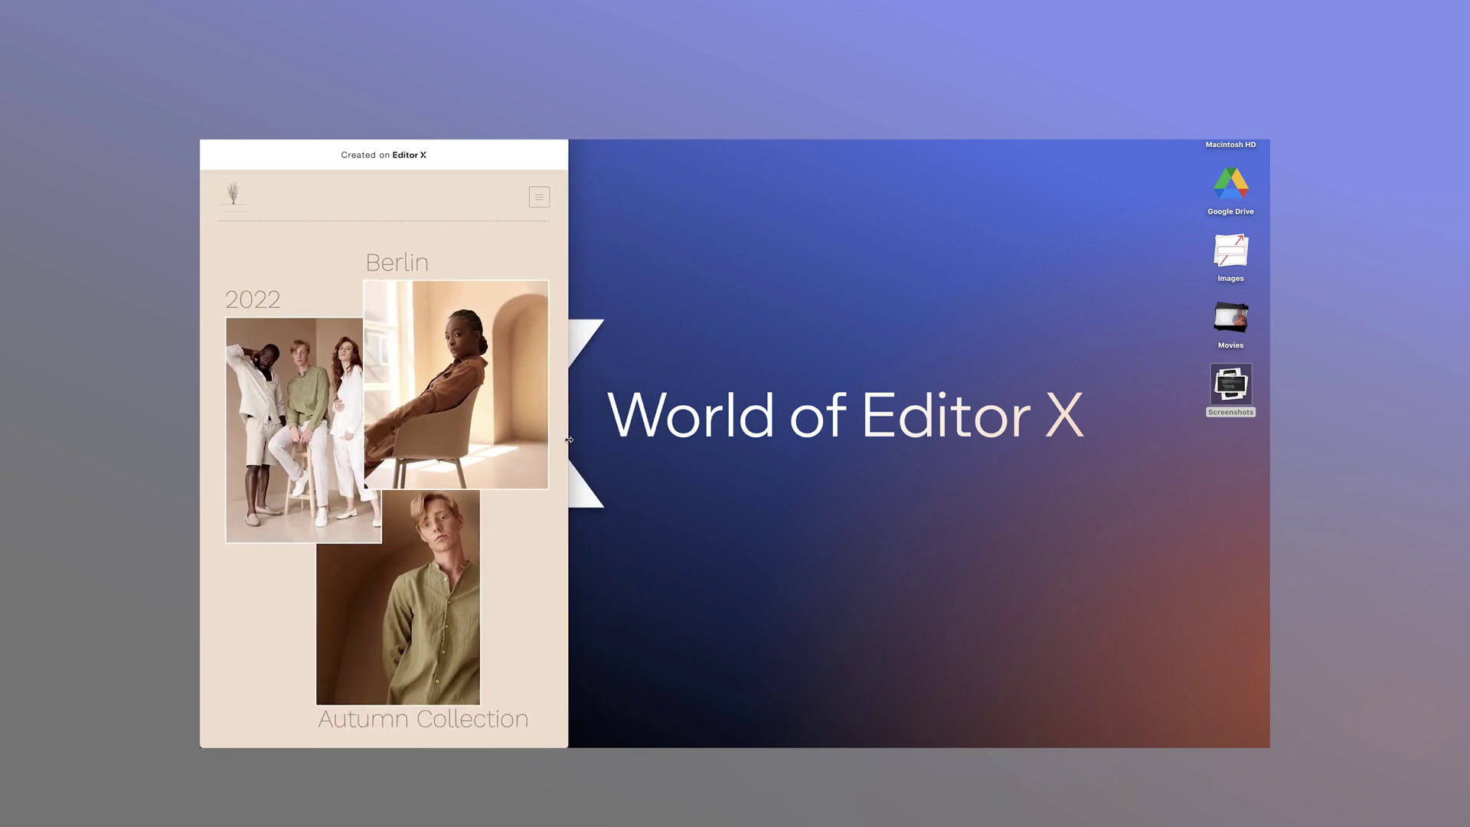